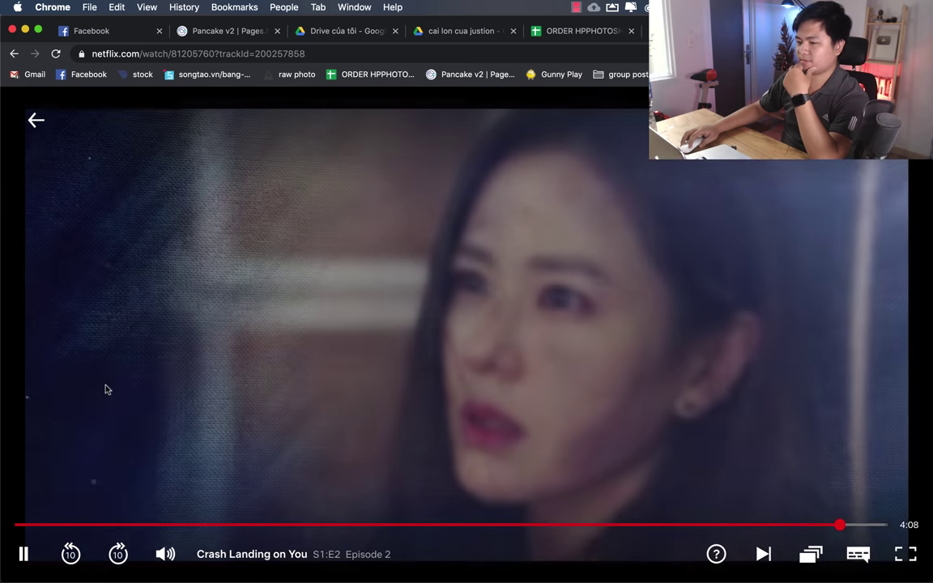
Step: Pause Crash Landing on You S1:E2 on a close-up of the lead actress's face
key(space)
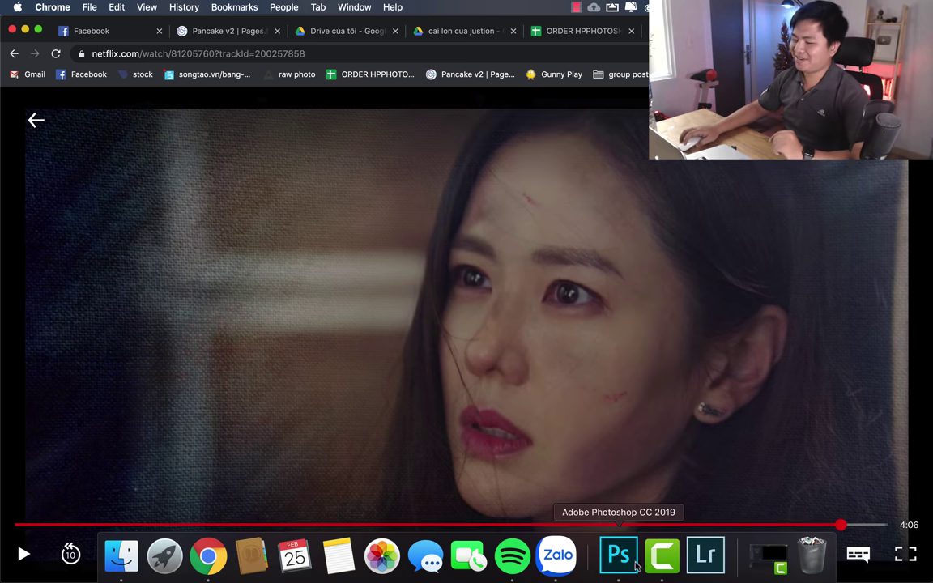
Step: Return to the finished portrait in Photoshop and delete Group 5 and Background copy 2
click(616, 557)
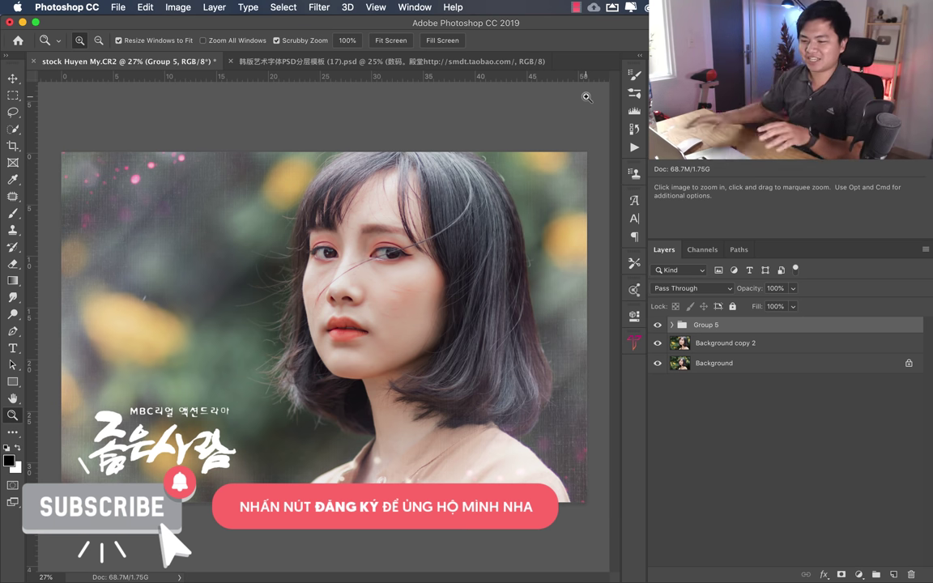
click(198, 571)
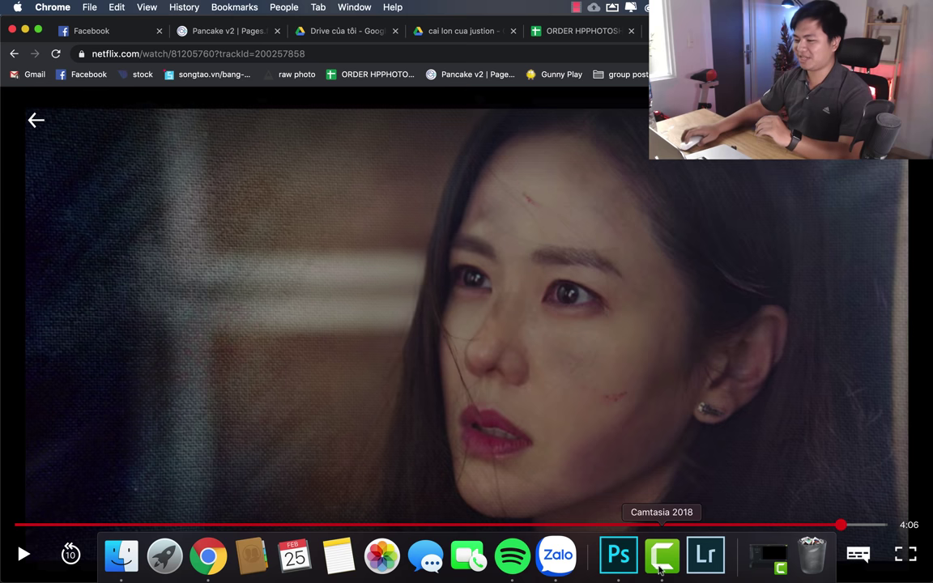
click(616, 556)
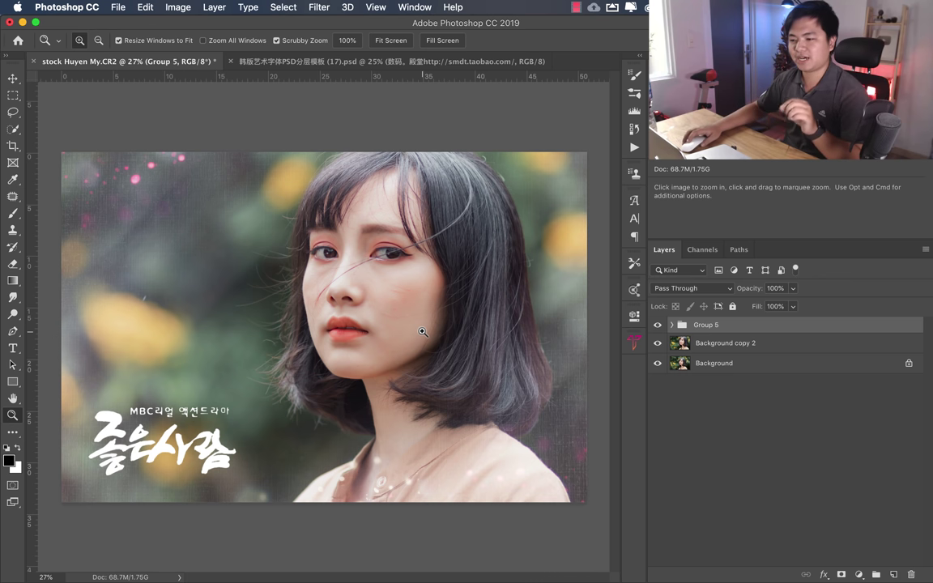
key(Delete)
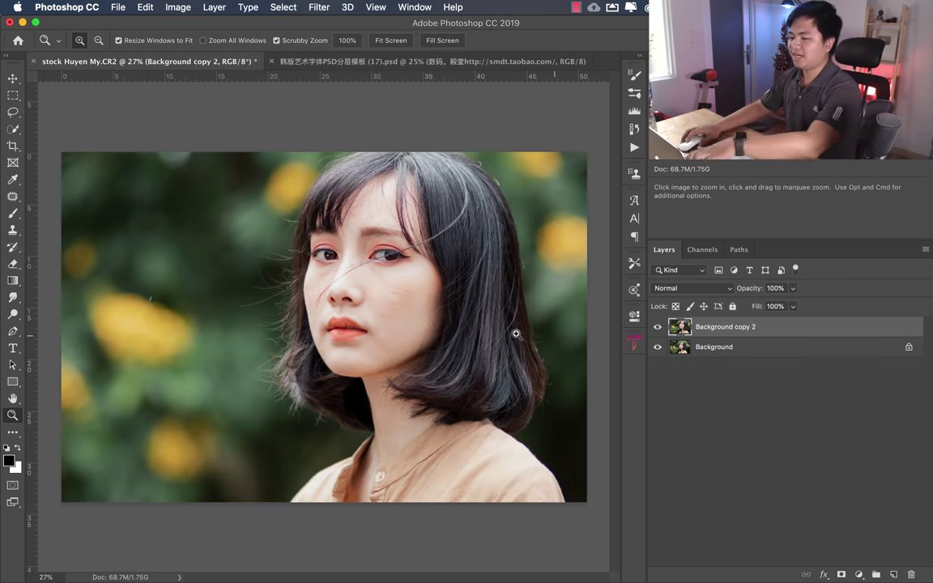
key(Delete)
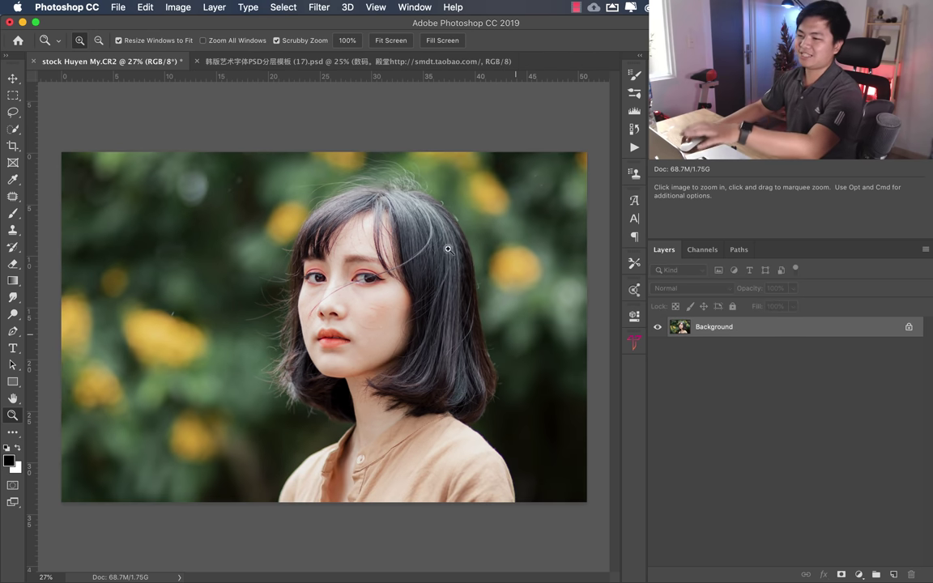
Step: Close the Korean title template and portrait documents without saving
click(198, 61)
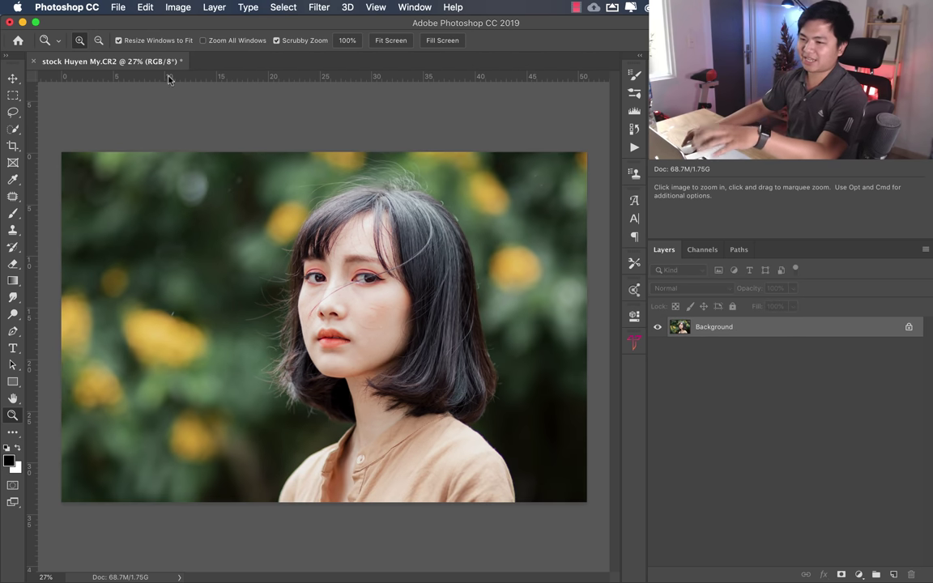
click(34, 61)
click(423, 211)
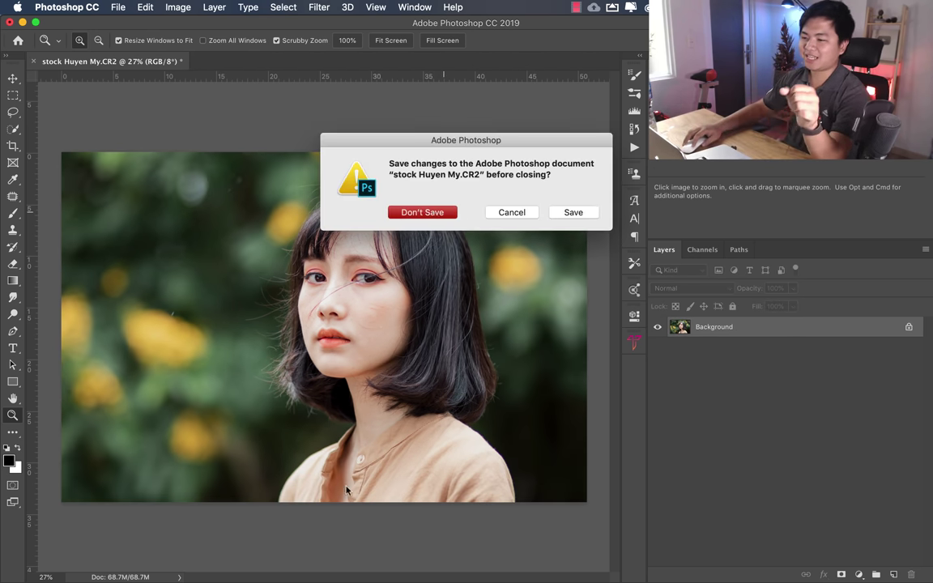
click(122, 571)
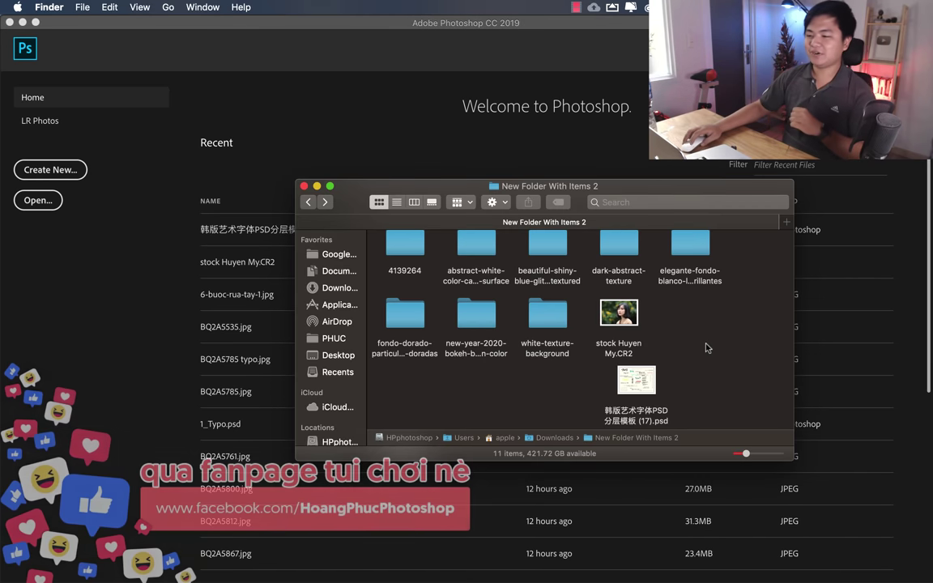
Step: Arrange the Finder folder's icons by name with Clean Up By Name
right_click(693, 339)
click(682, 323)
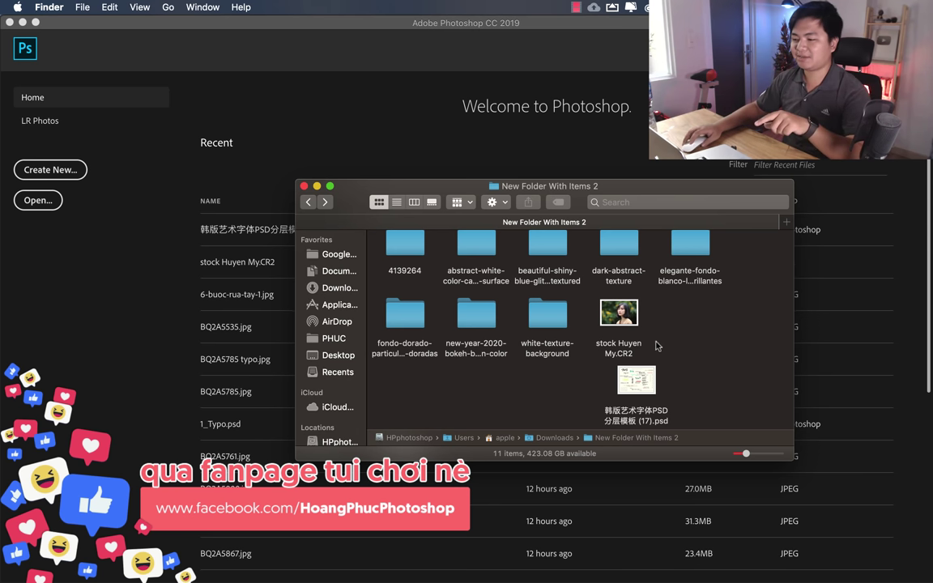
right_click(694, 324)
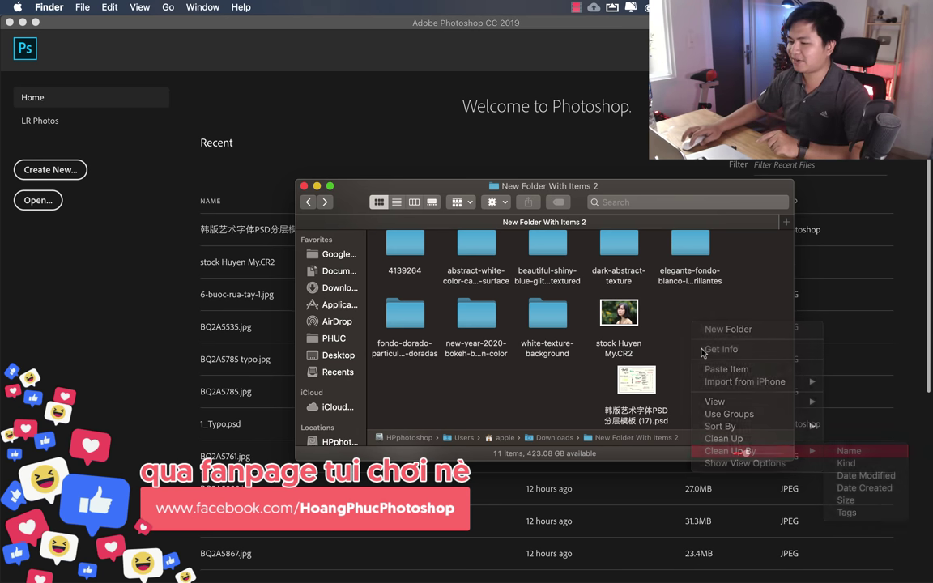
scroll(576, 359, down, 1)
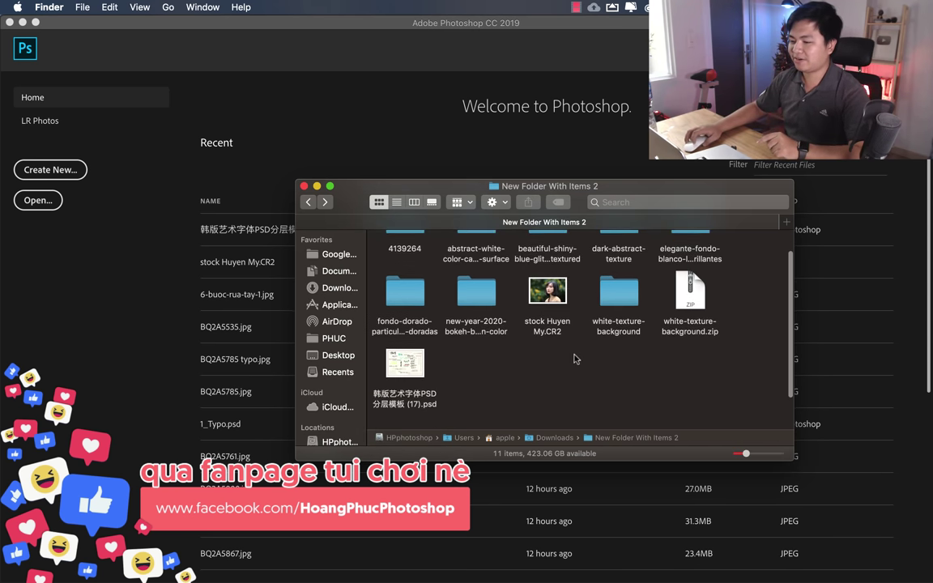
scroll(575, 359, up, 2)
Step: Delete white-texture-background.zip and open stock Huyen My.CR2 in Photoshop CC 2019
click(690, 332)
key(super+BackSpace)
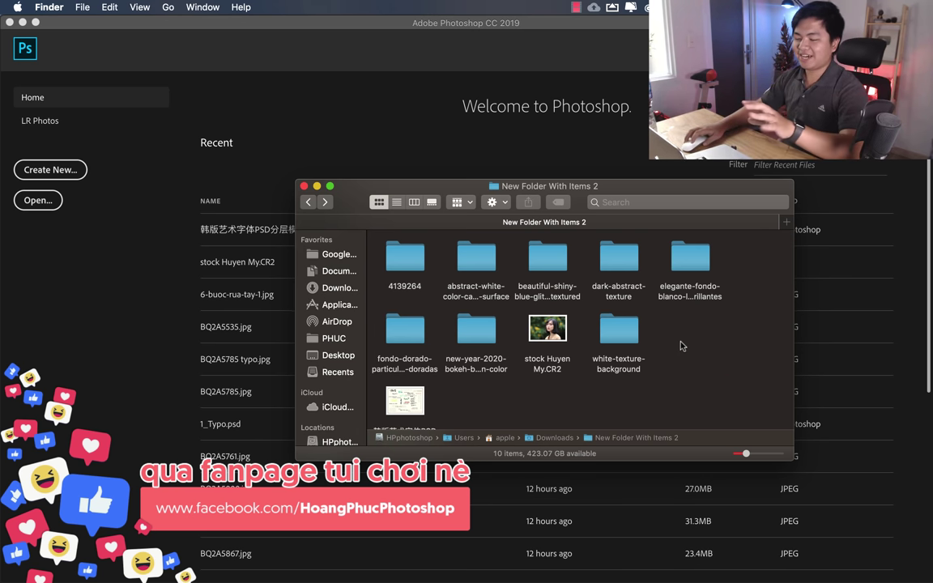
right_click(534, 338)
mouse_move(580, 273)
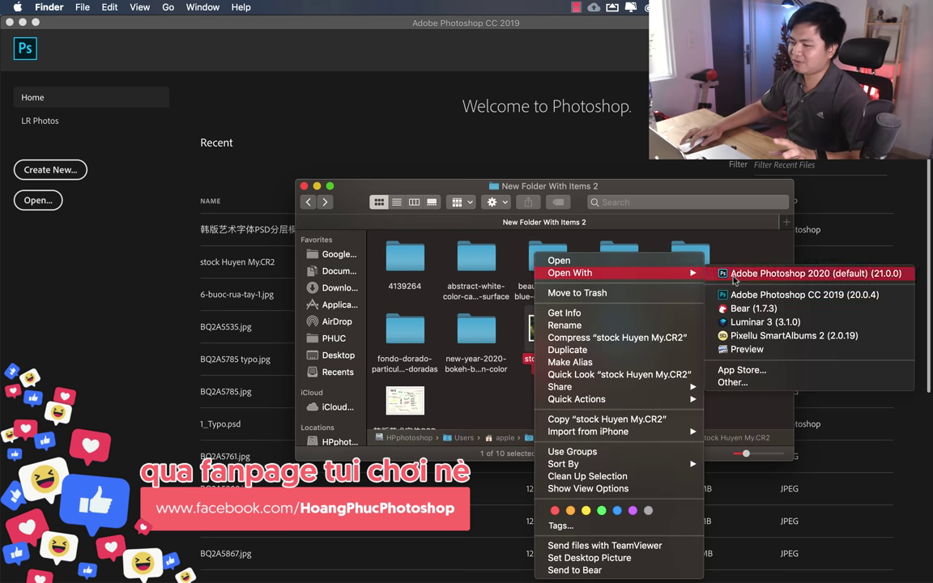
click(734, 295)
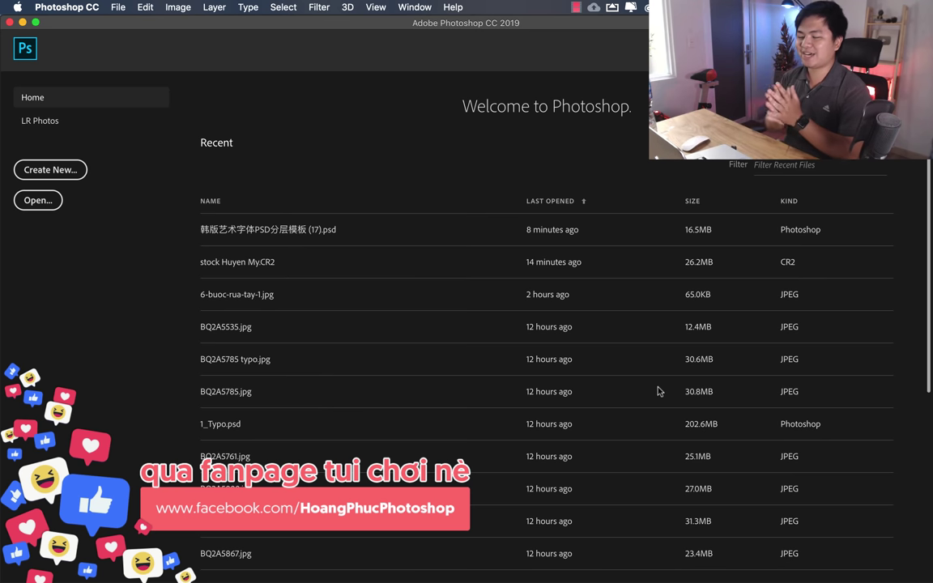
Step: Seek the Netflix episode to the male lead's close-up, pause it, and return to Camera Raw
click(208, 559)
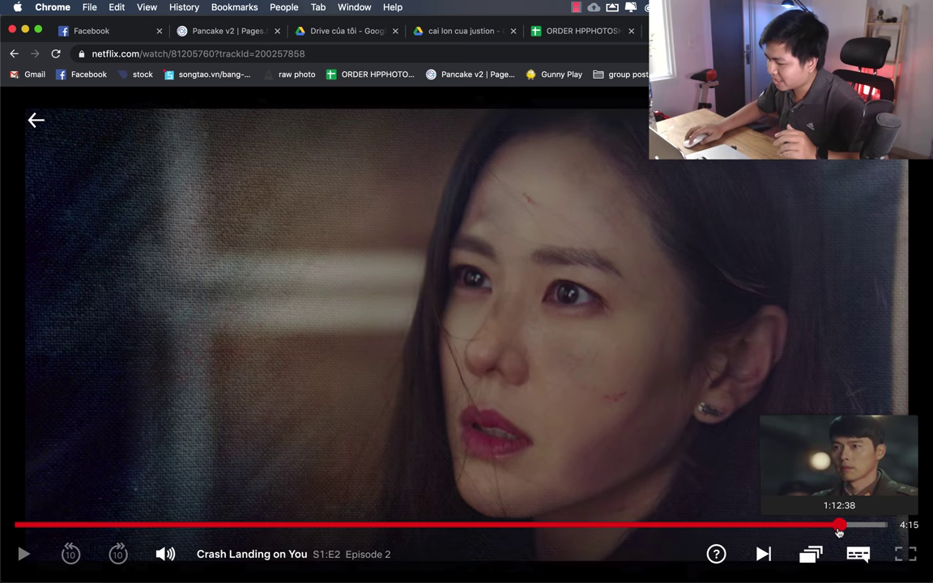
click(839, 526)
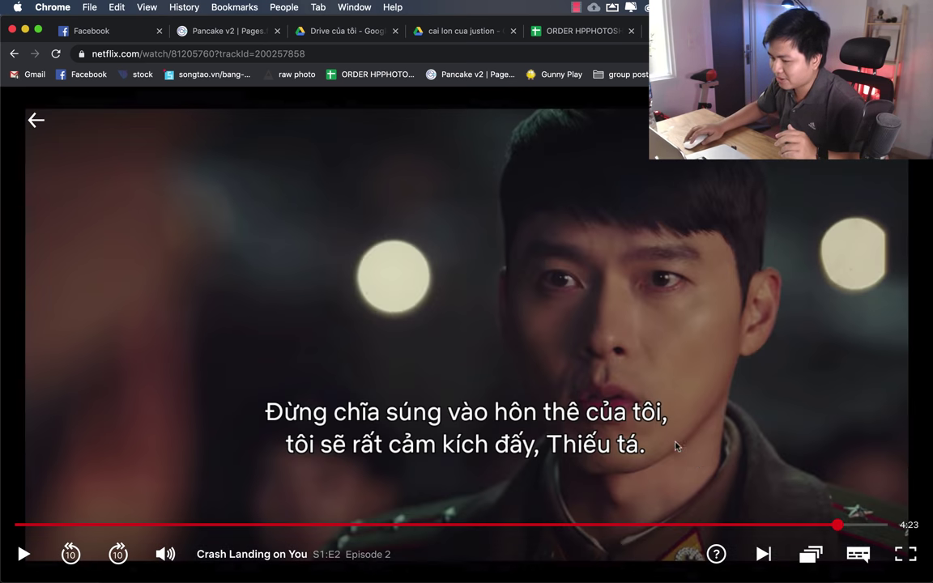
click(685, 442)
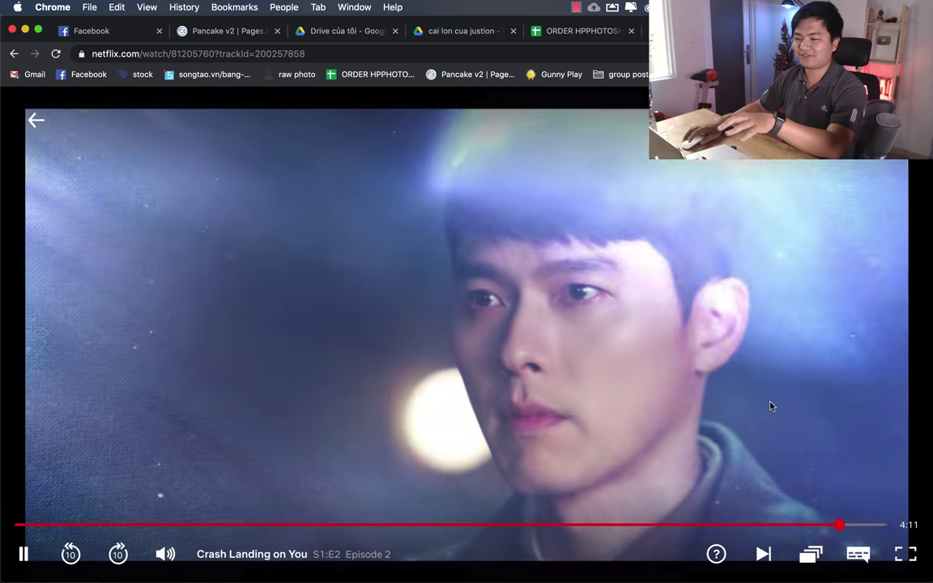
click(768, 406)
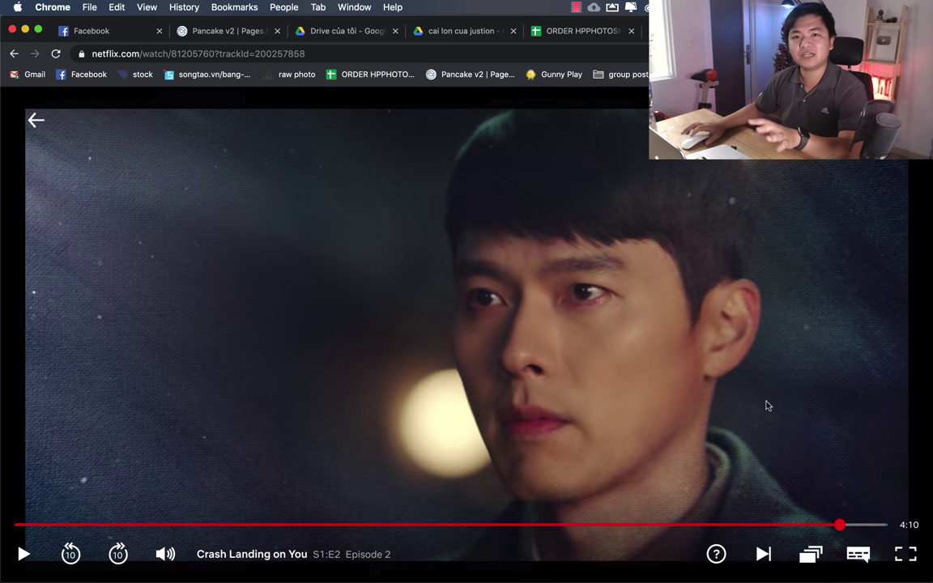
mouse_move(466, 577)
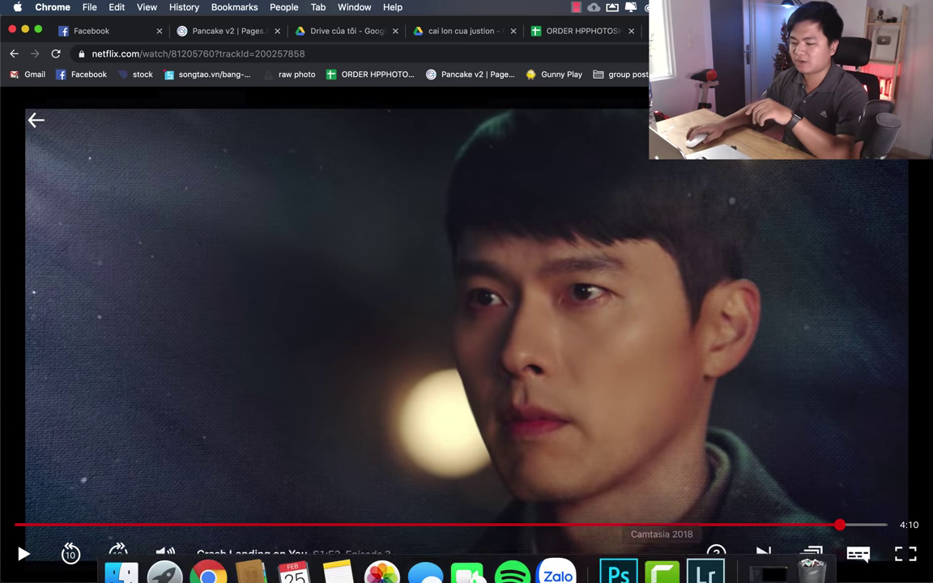
click(617, 558)
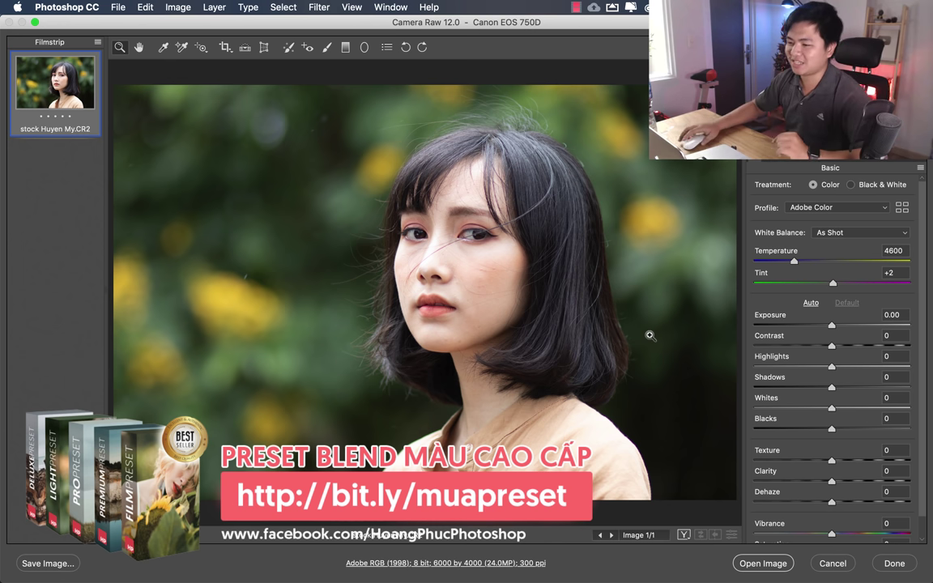
Step: Preview the Light presets in Camera Raw and apply Light 07 to the portrait
click(870, 162)
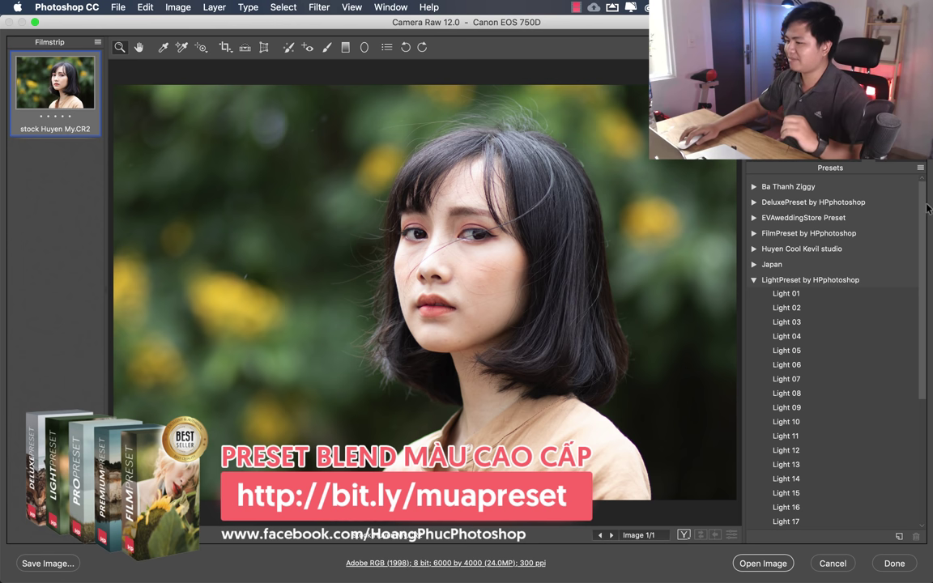
drag(920, 200, 928, 240)
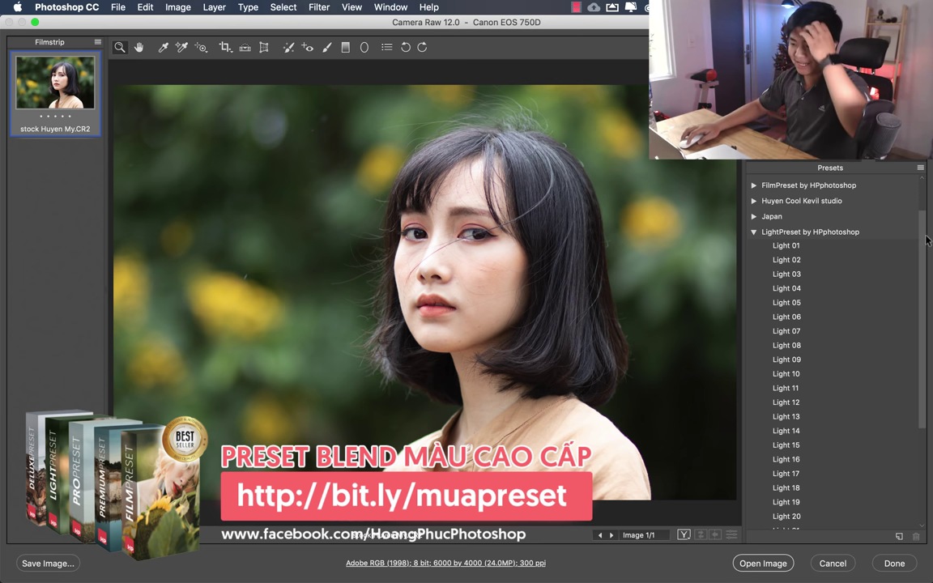
scroll(810, 308, down, 1)
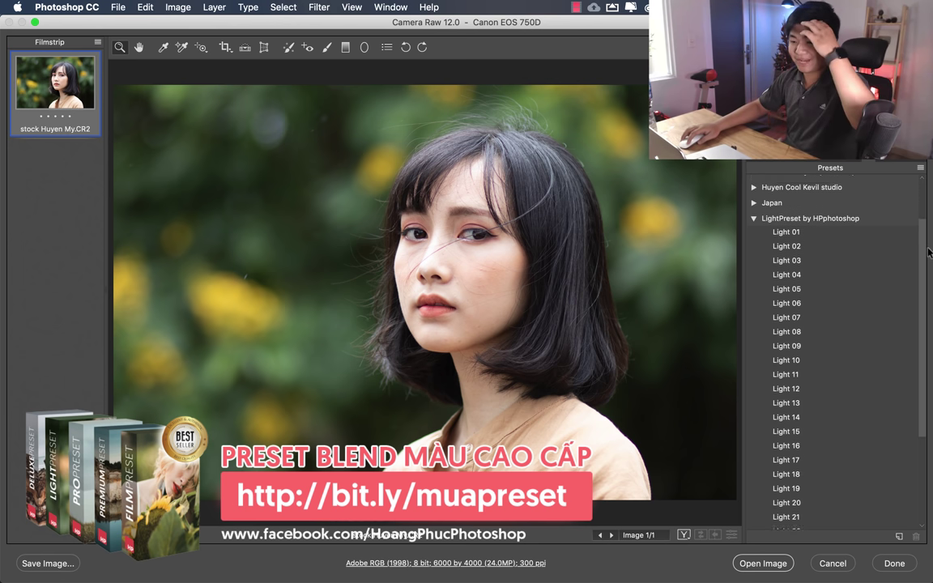
click(807, 310)
click(807, 298)
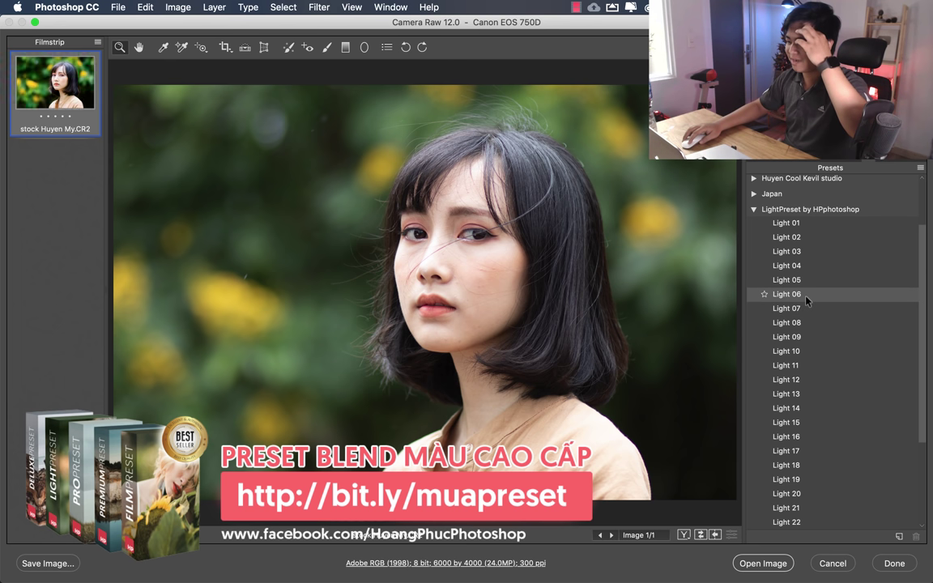
click(806, 309)
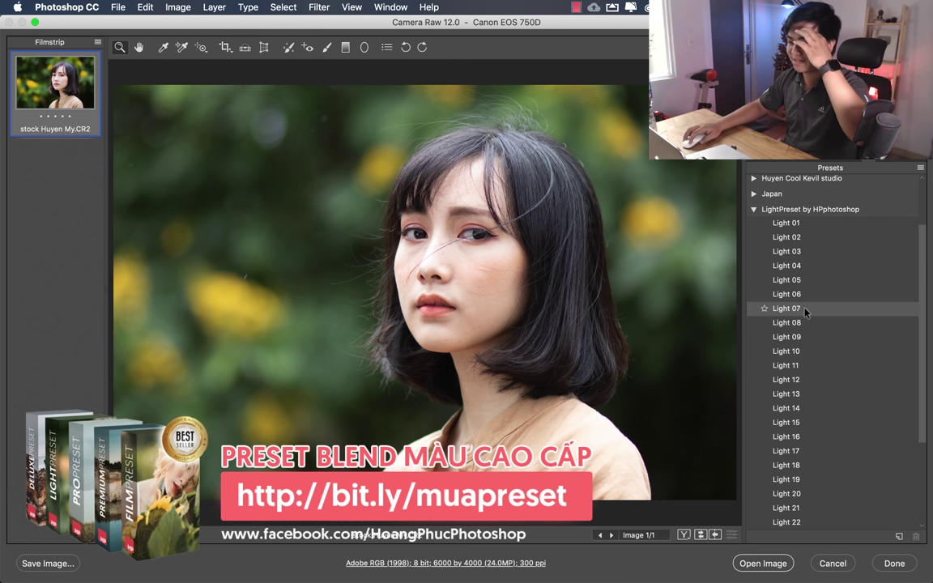
click(806, 310)
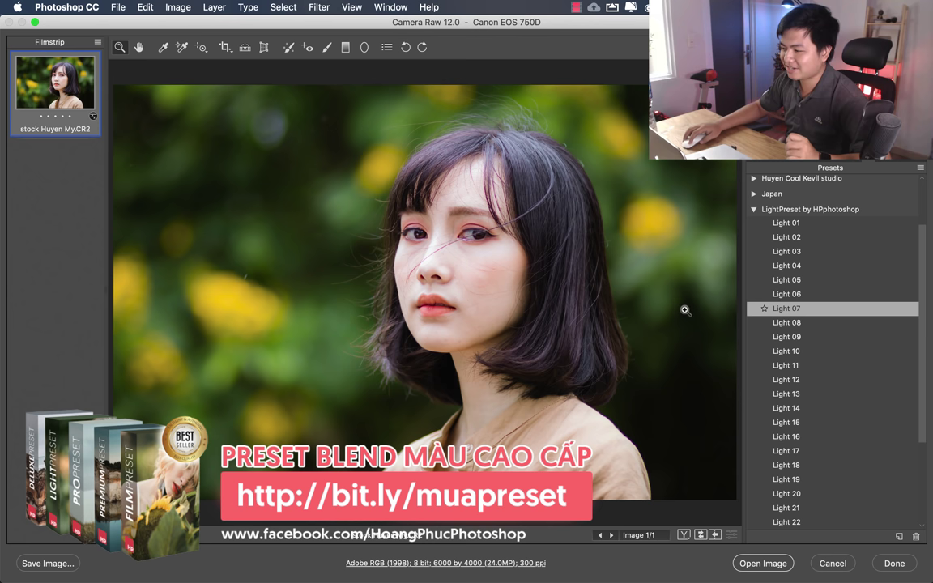
Step: Raise Shadows to +33, compare before and after, and open the image in Photoshop
click(757, 159)
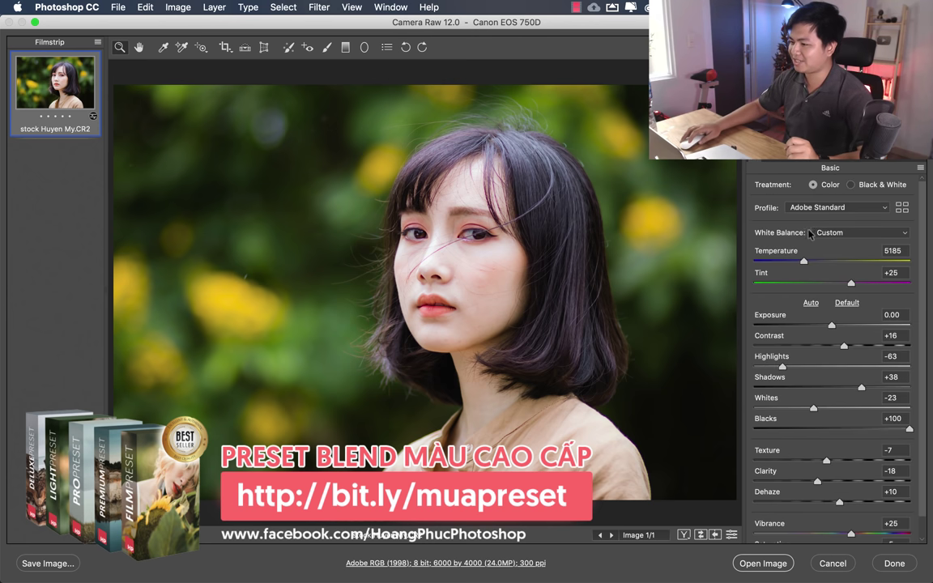
scroll(929, 252, down, 2)
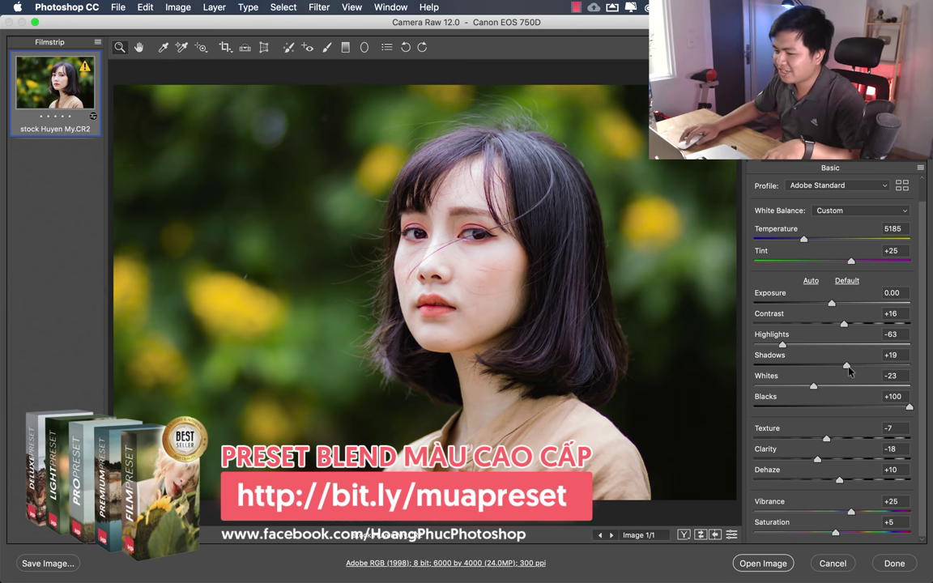
mouse_move(851, 366)
mouse_down()
mouse_move(863, 365)
mouse_move(854, 372)
mouse_up()
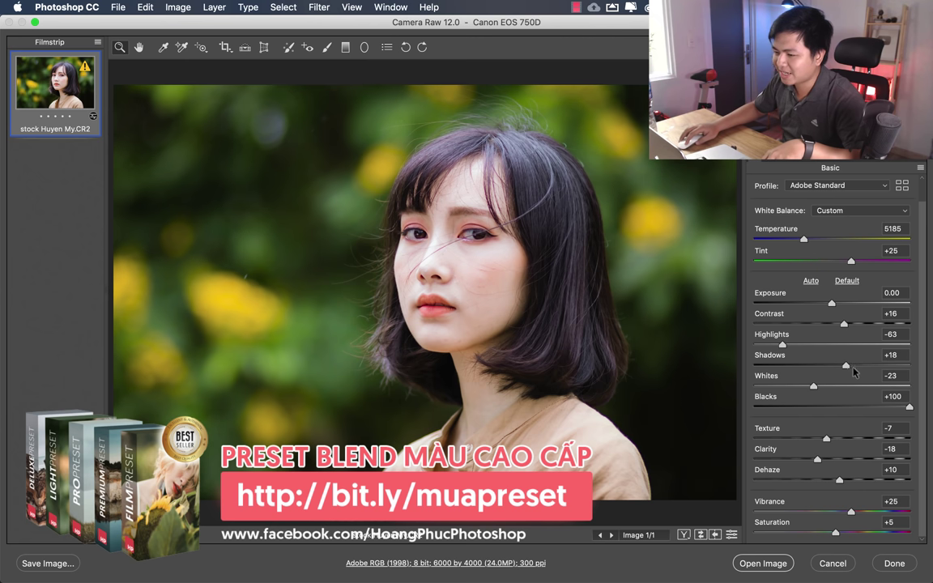
click(859, 367)
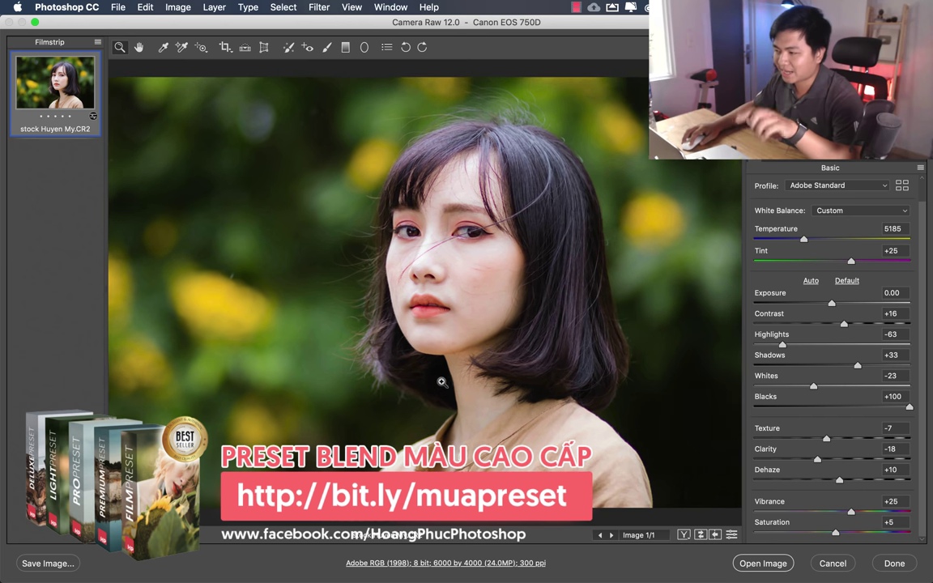
click(452, 373)
key(p)
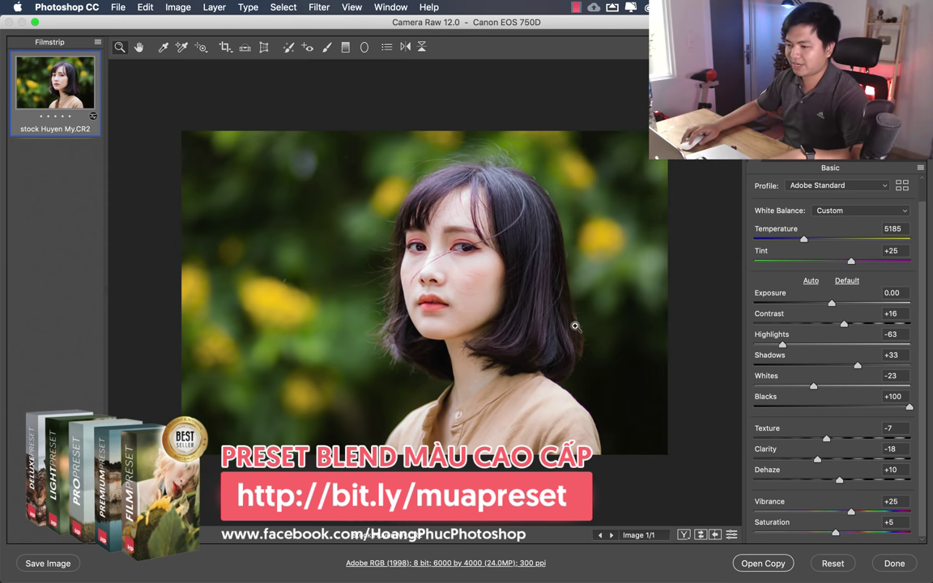
key(p)
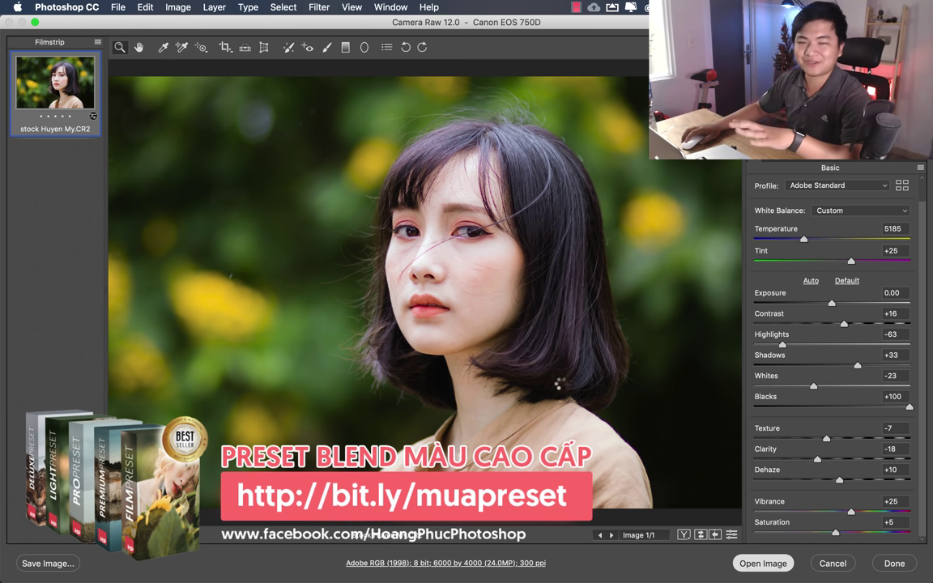
key(Return)
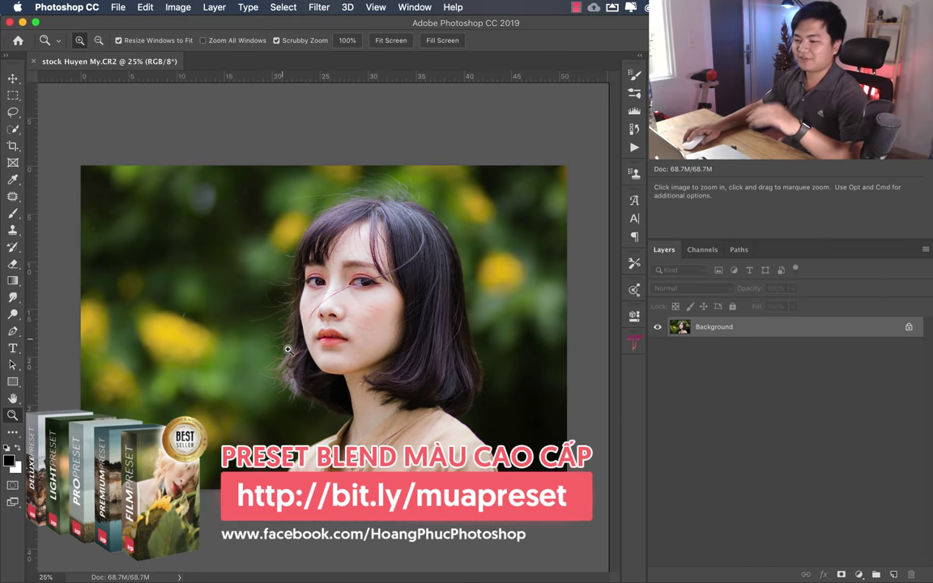
Step: Bring up the Netflix episode in Chrome and open a new blank tab
click(218, 559)
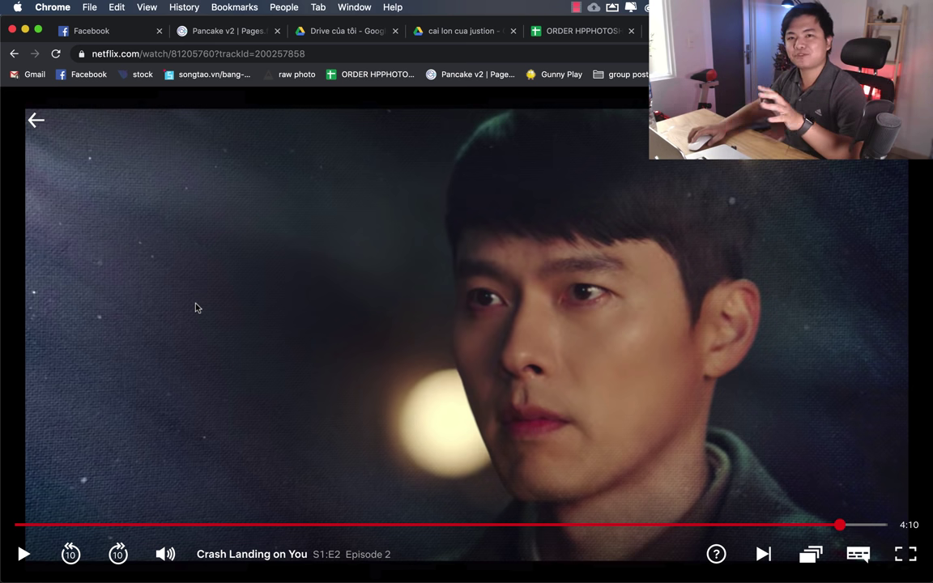
key(super+t)
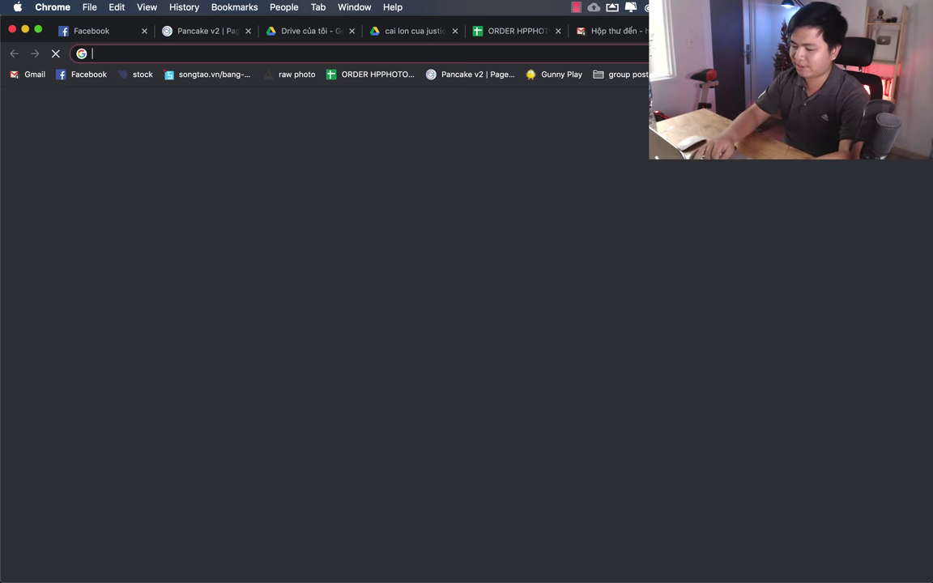
Step: Search Google Images for 'abstract light' and scroll through the results
text(iamge)
key(Return)
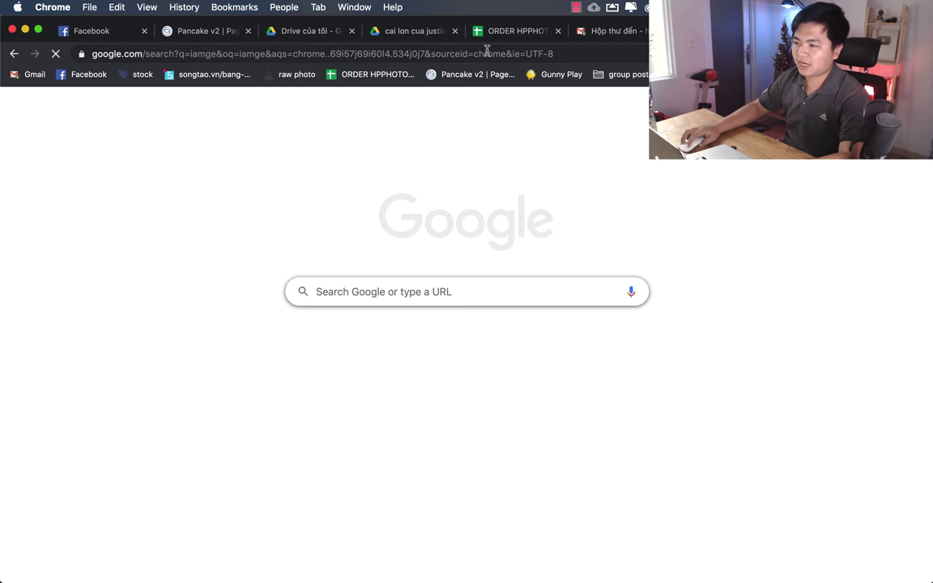
click(487, 52)
text(image.)
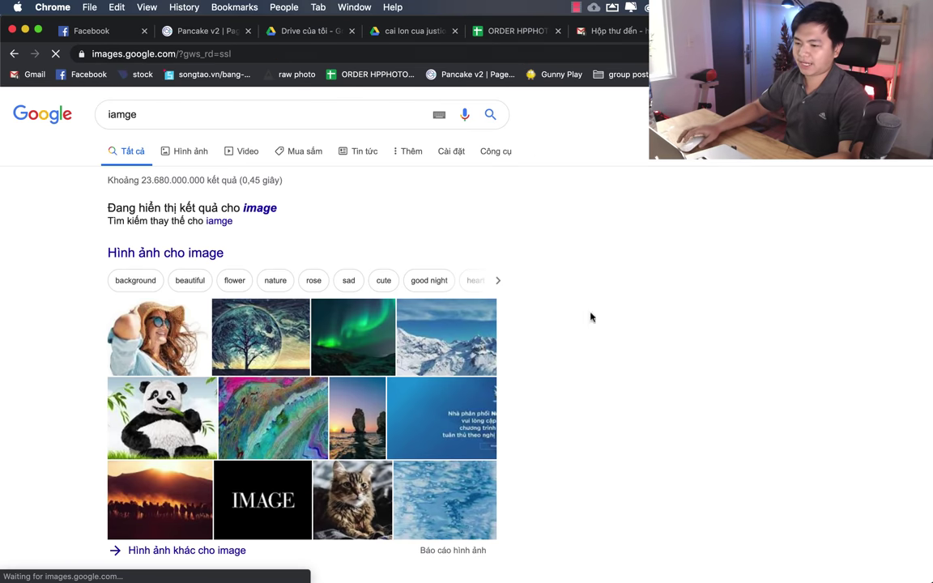
text(ab)
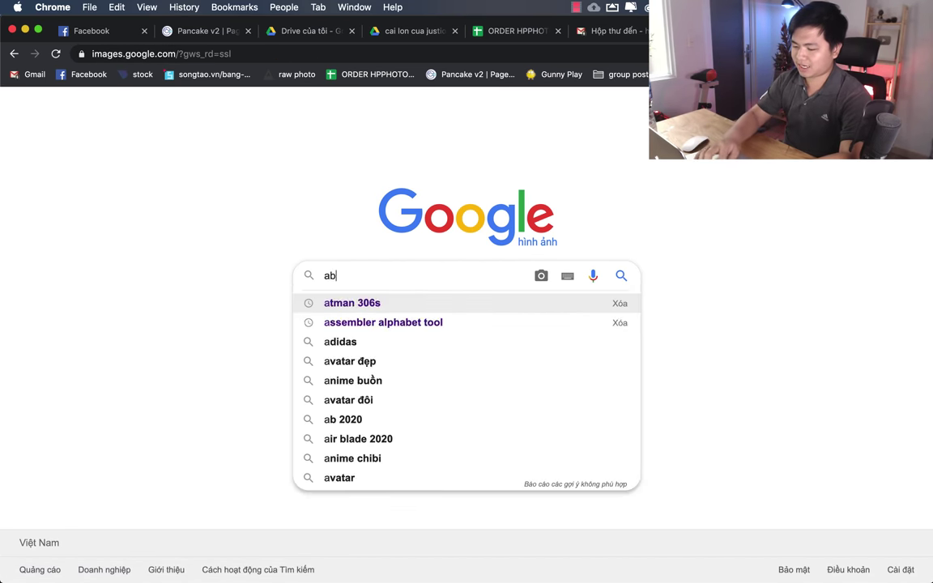
text(stract light)
key(Return)
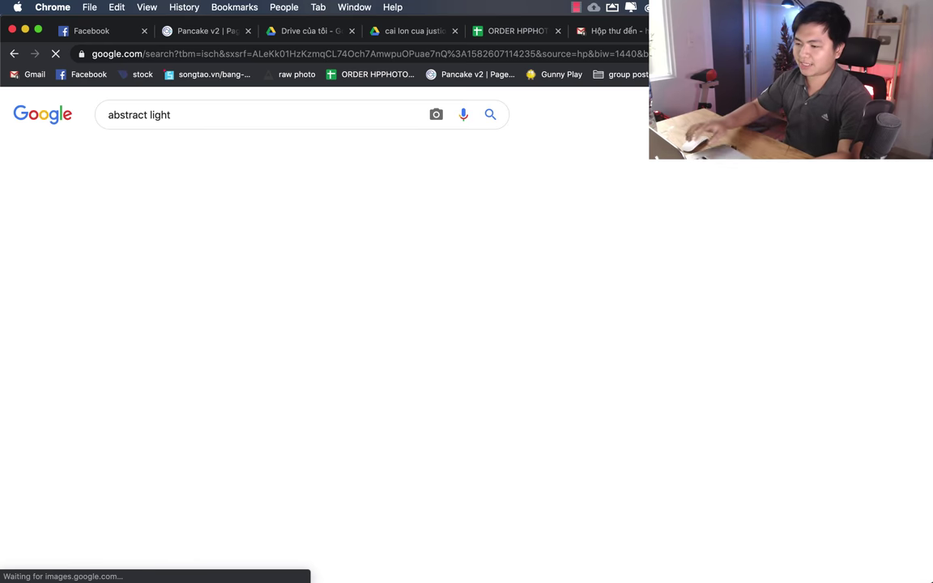
scroll(486, 302, down, 3)
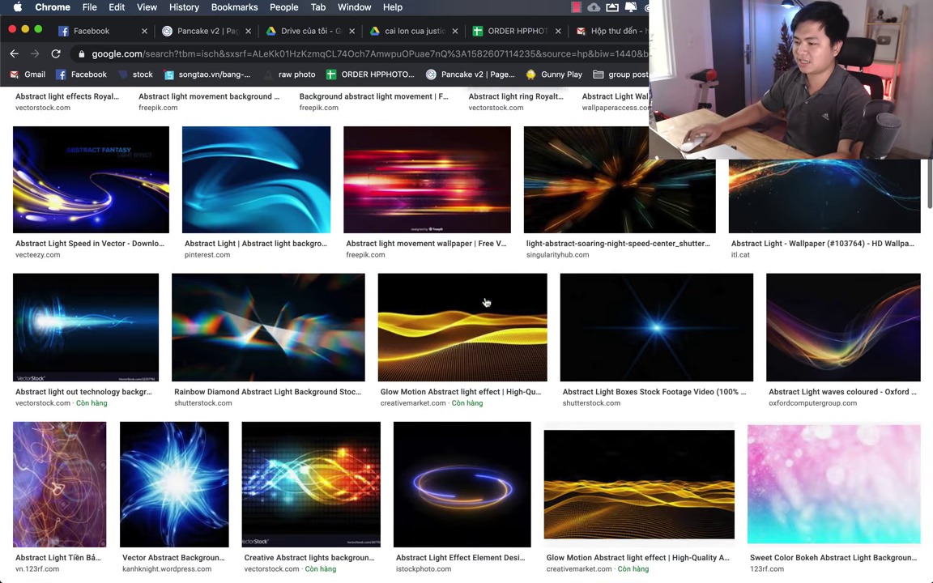
scroll(486, 303, down, 3)
scroll(486, 302, down, 5)
scroll(486, 302, down, 4)
scroll(486, 303, down, 5)
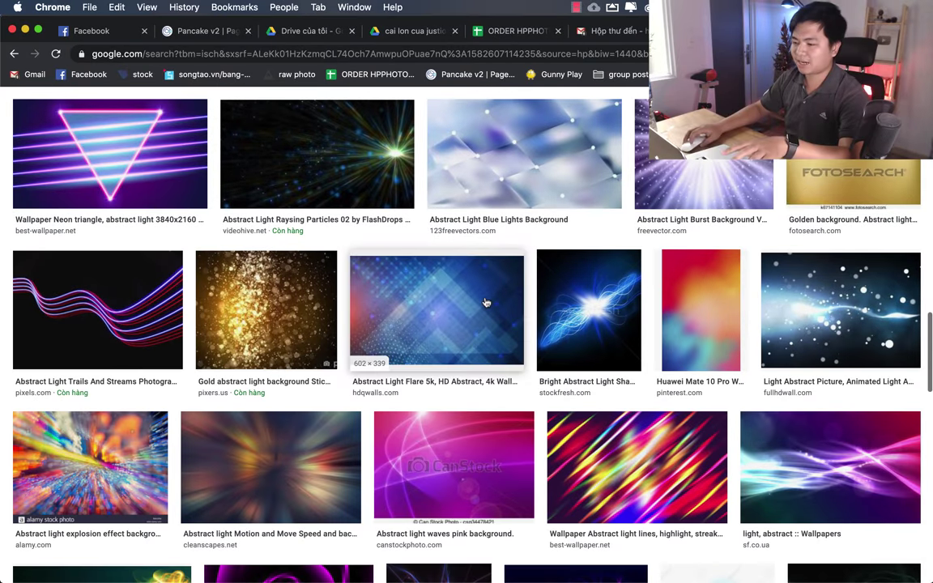
scroll(328, 382, down, 5)
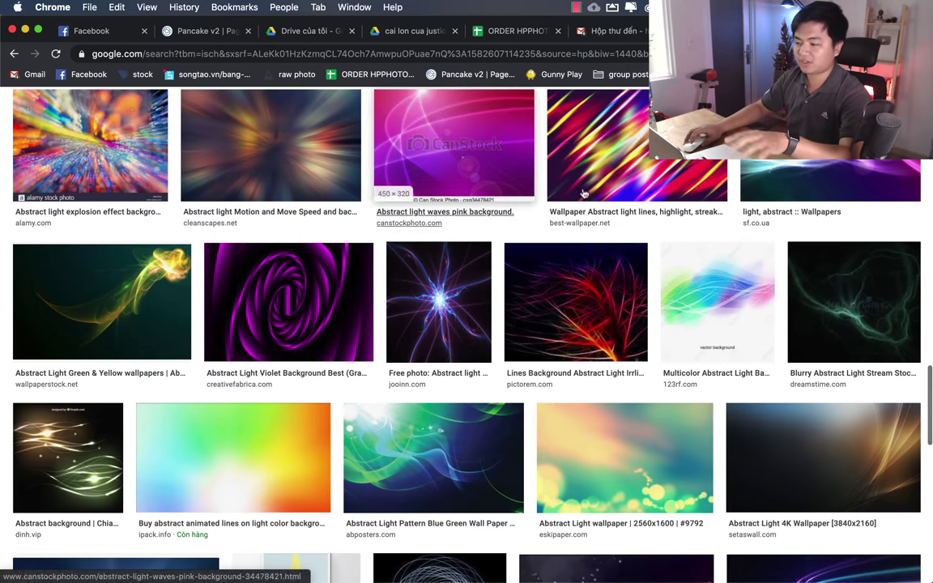
Step: Close the search tab, pause Netflix on the actress's close-up, and return to Photoshop
key(super+w)
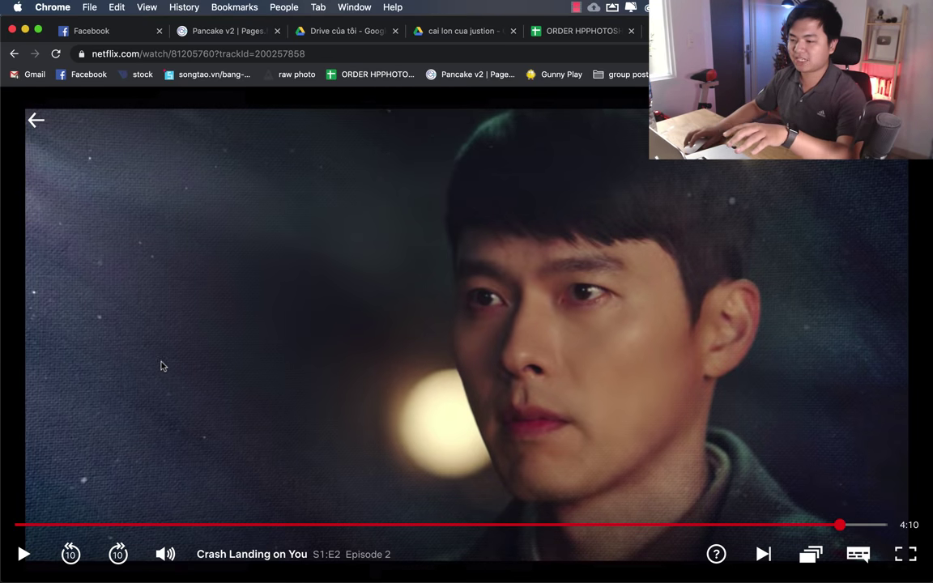
click(267, 354)
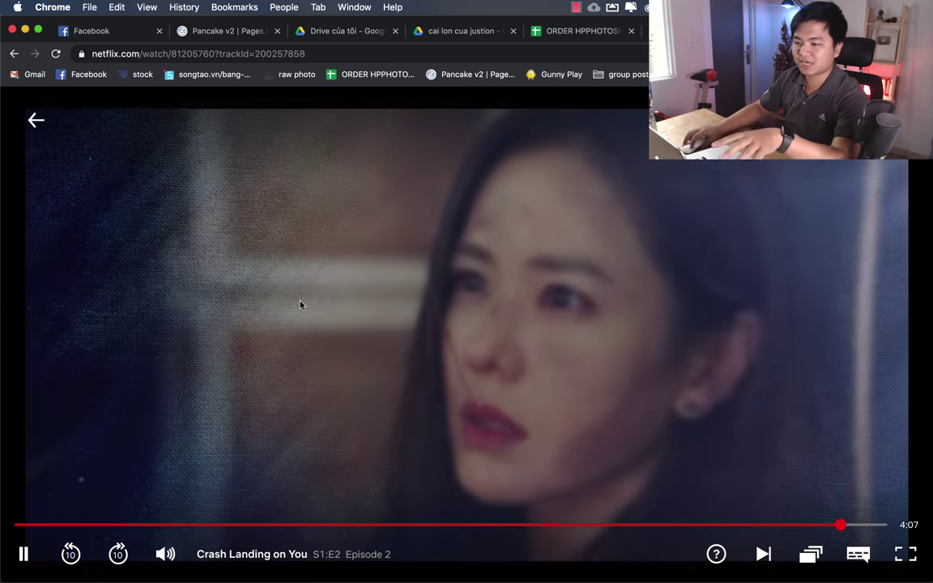
click(301, 306)
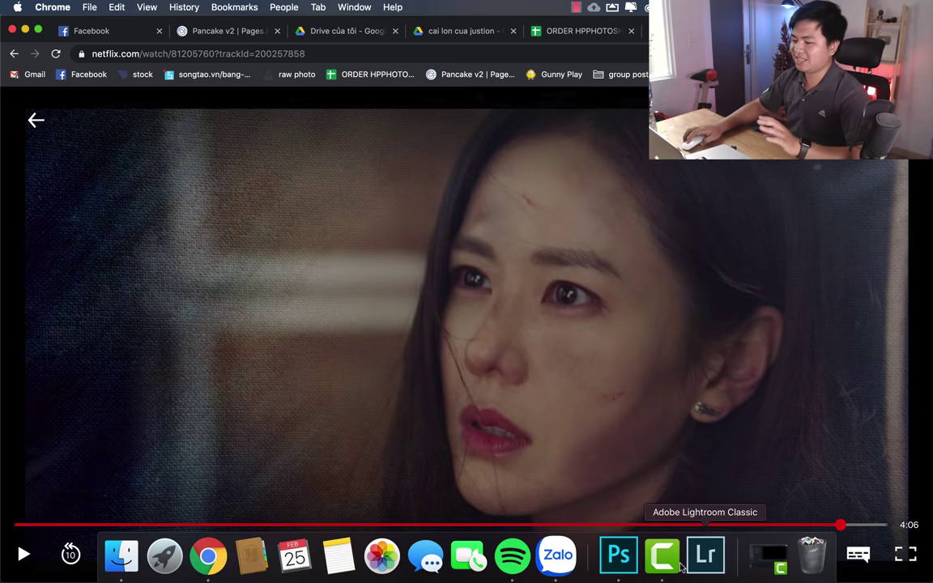
mouse_move(619, 567)
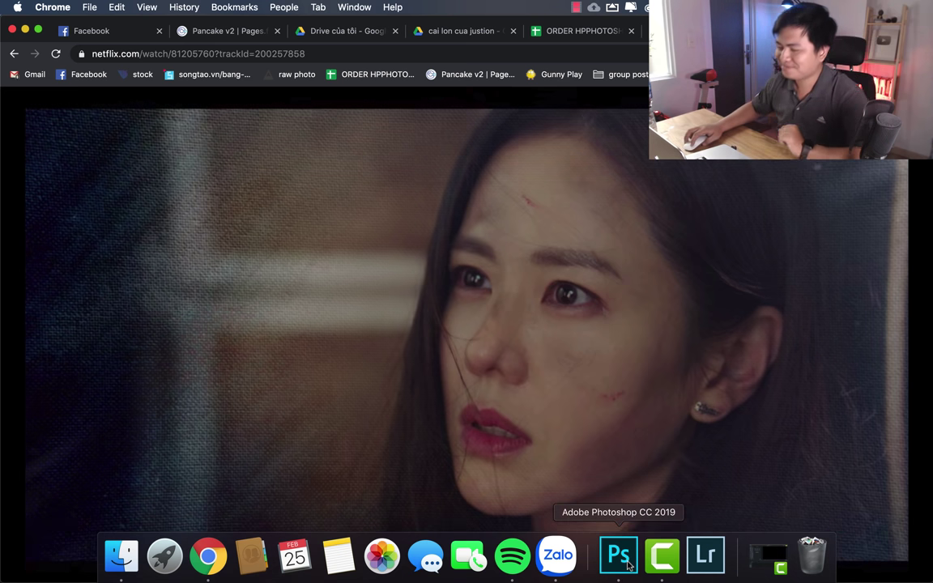
click(624, 556)
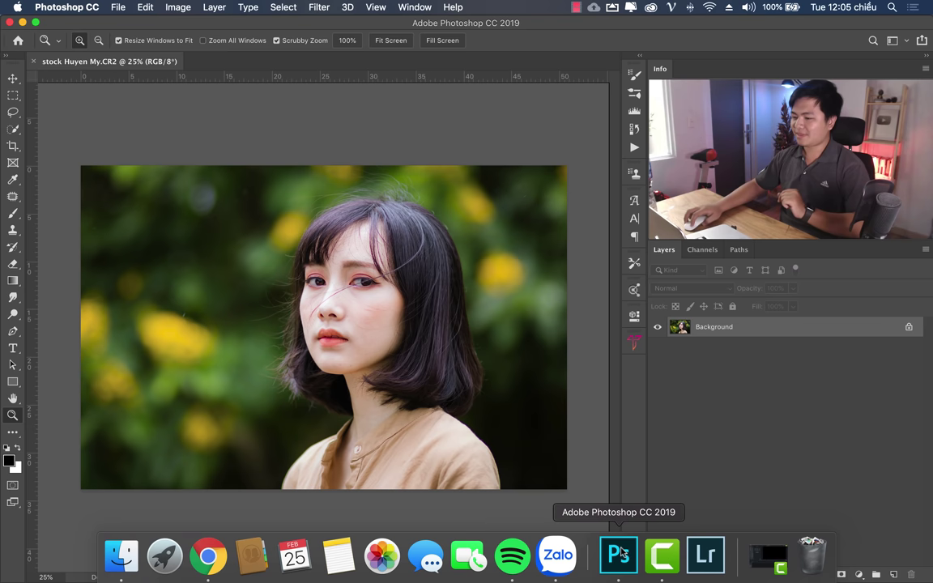
Step: Smooth the girl's skin with Portraiture 3 using the Medium smoothing preset
click(120, 556)
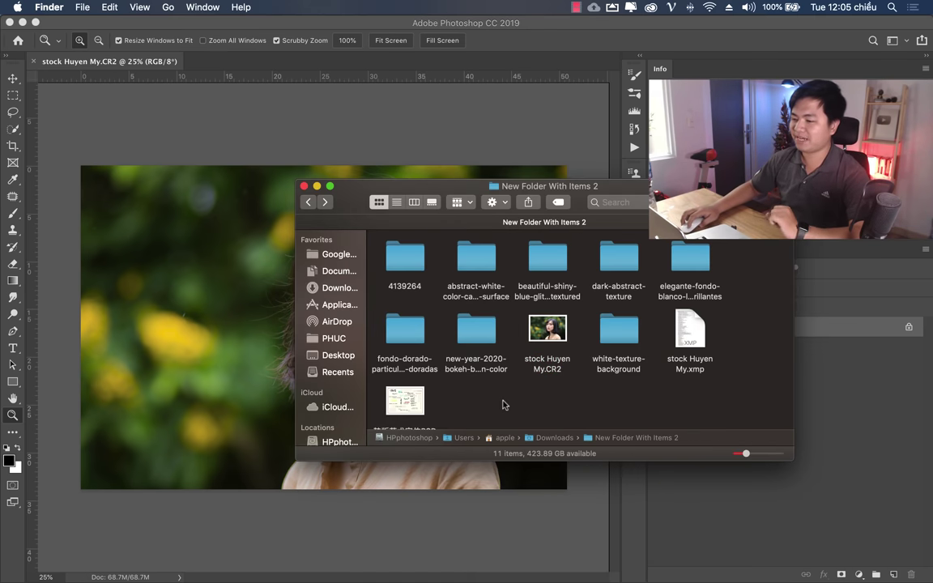
click(497, 57)
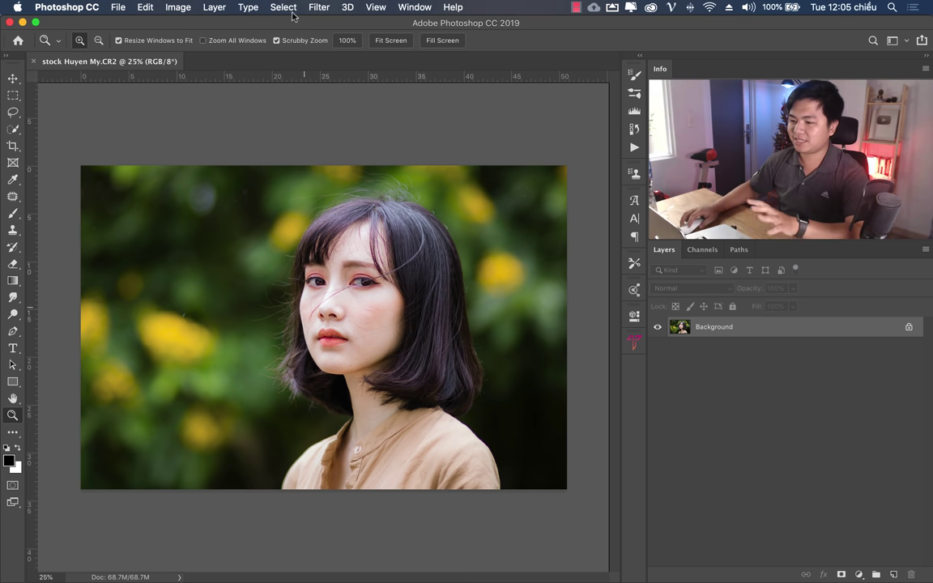
click(334, 11)
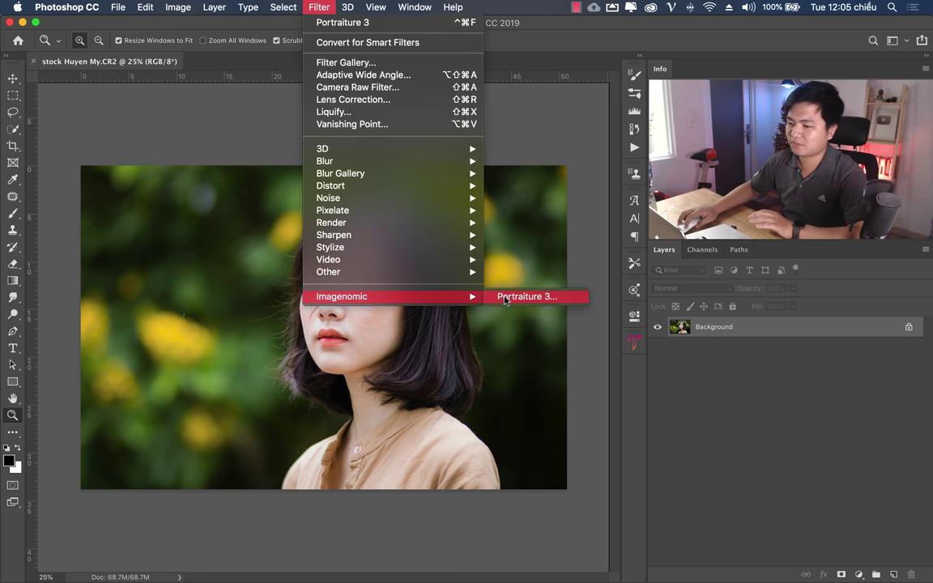
click(526, 294)
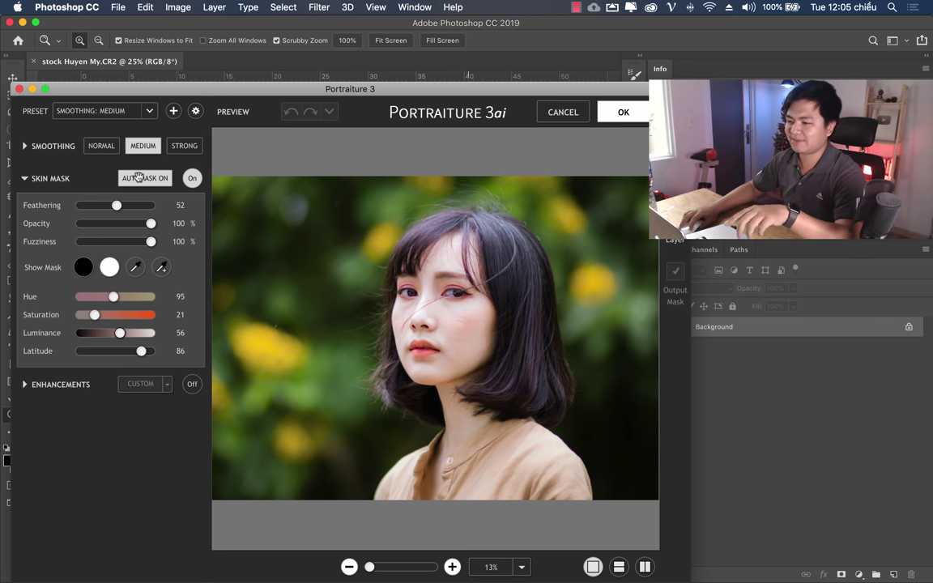
click(149, 112)
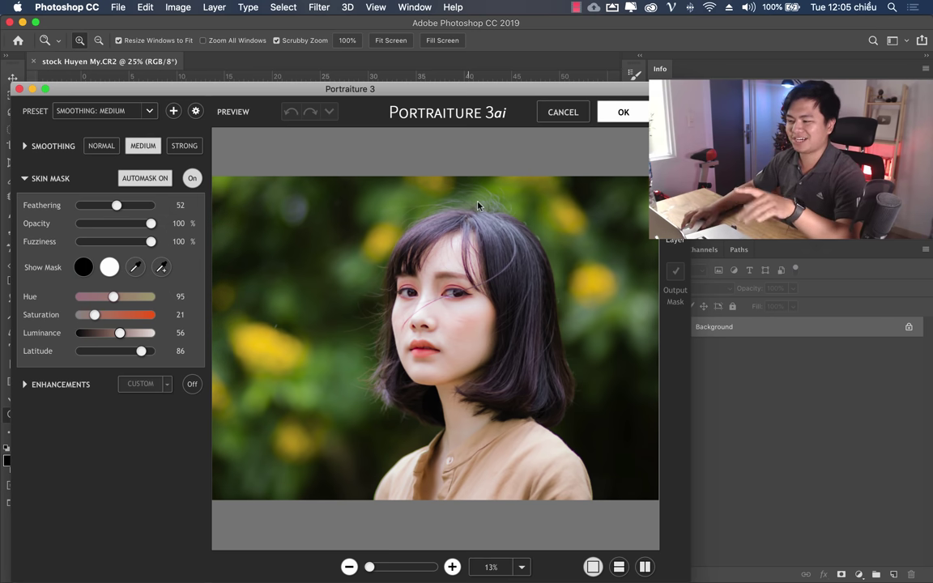
click(615, 113)
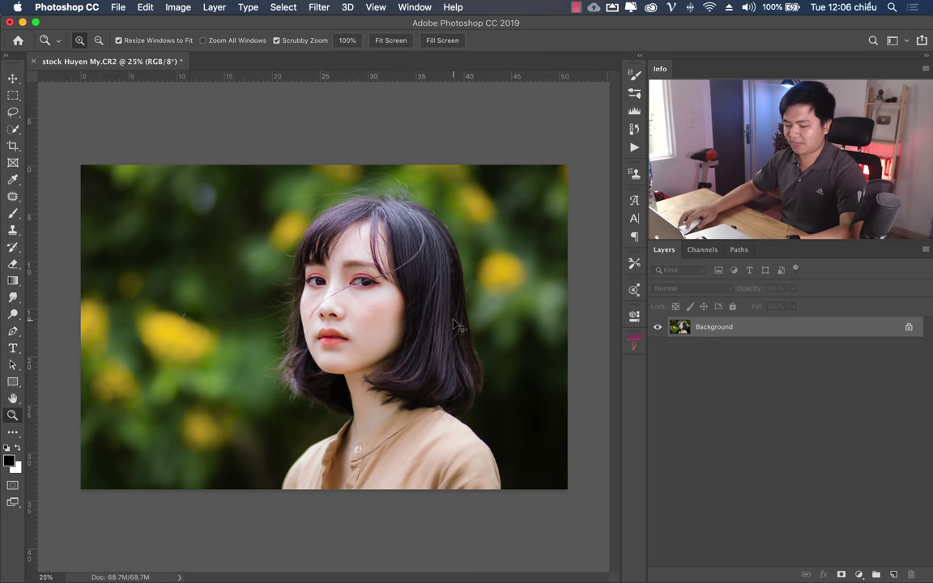
Step: Fade the Portraiture smoothing to 73% opacity and inspect the face up close
key(ctrl+shift+f)
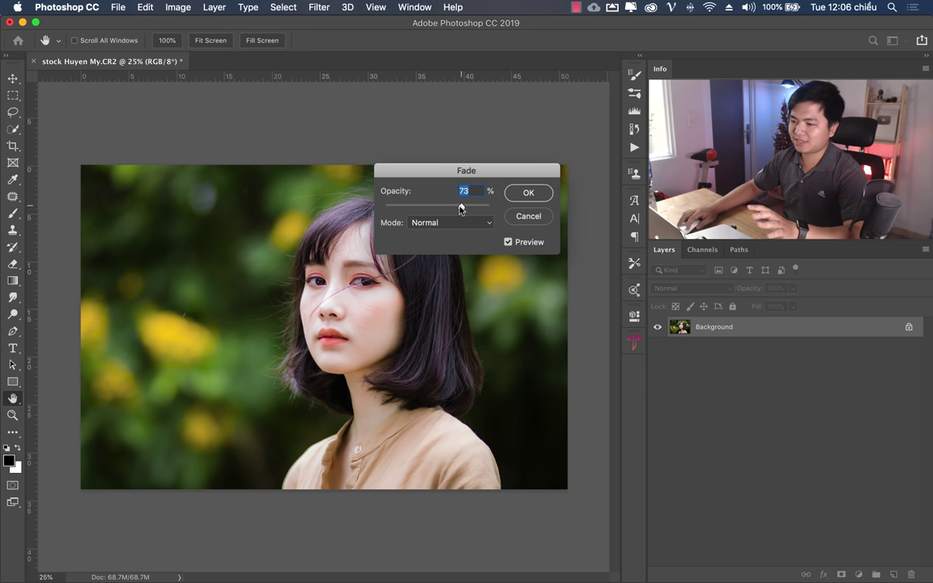
click(526, 199)
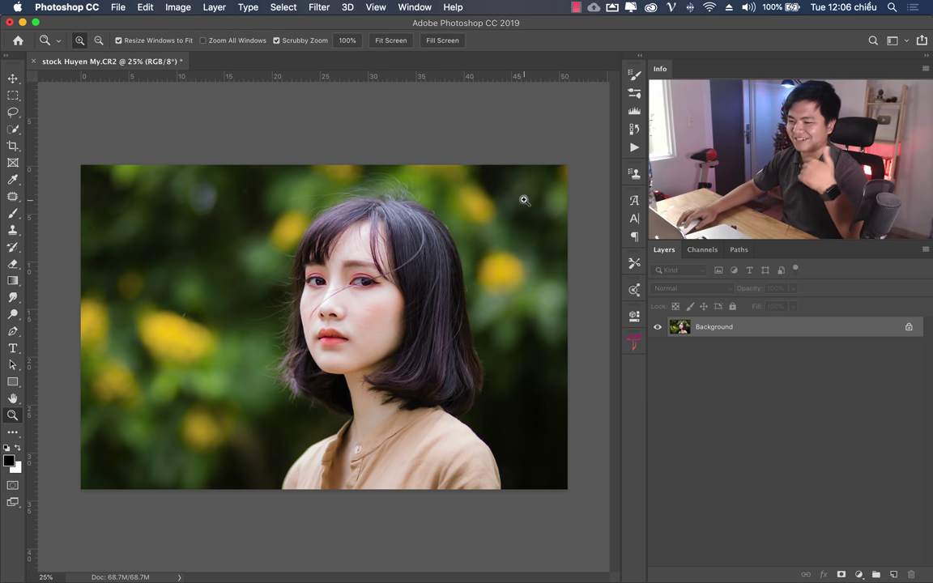
click(356, 332)
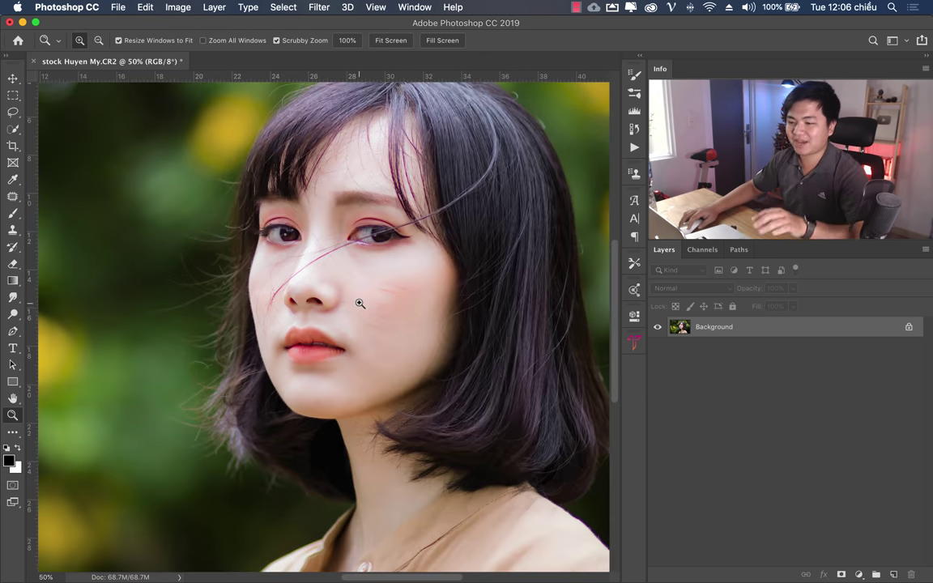
scroll(359, 304, down, 5)
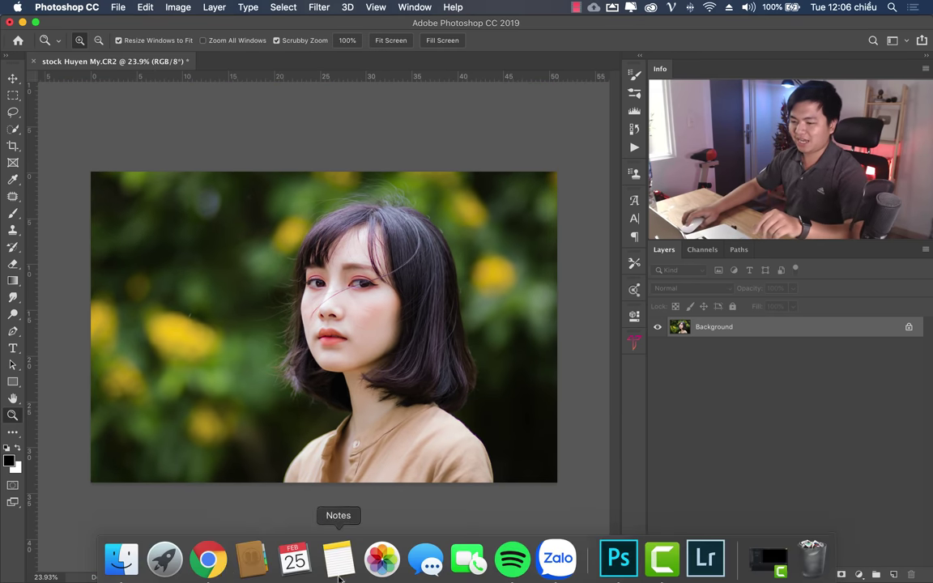
click(208, 558)
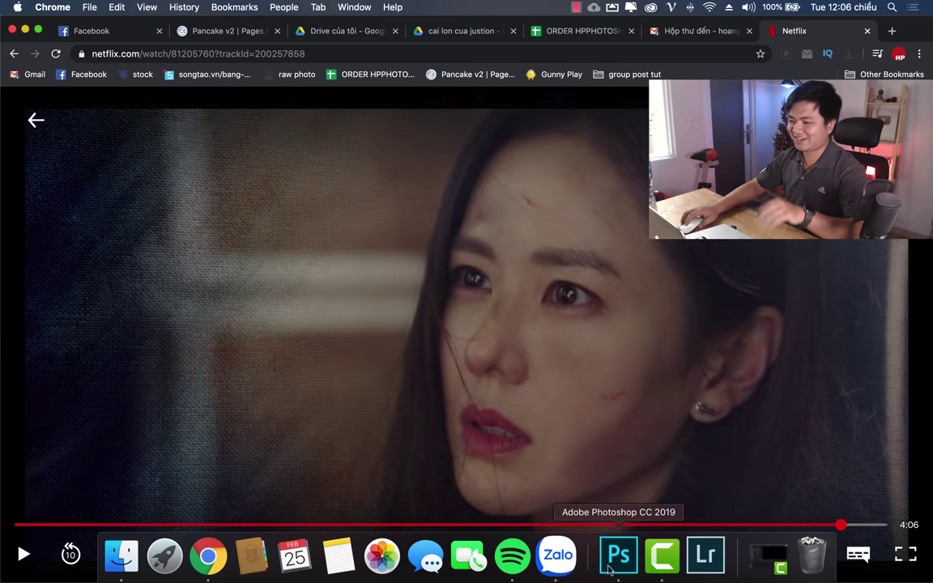
click(619, 556)
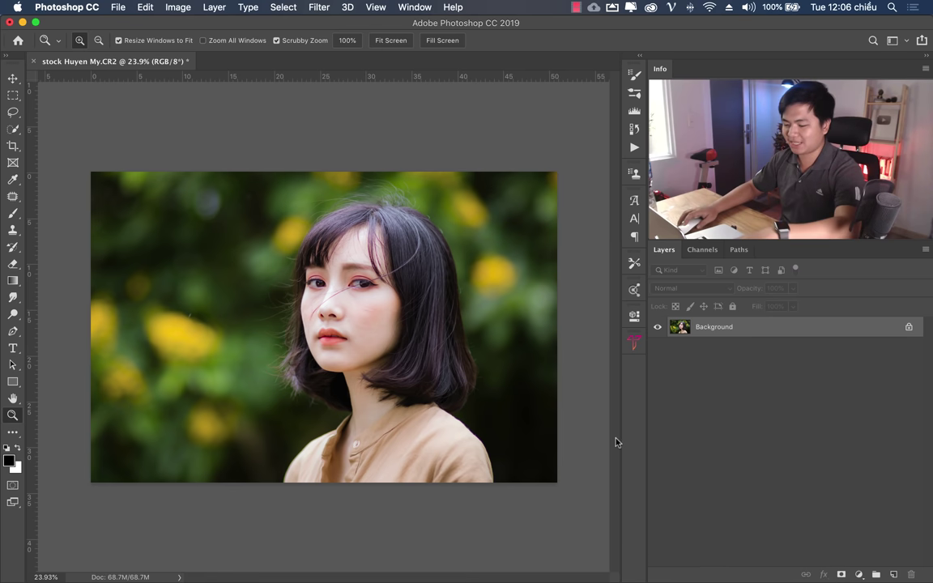
Step: Duplicate the photo to Layer 1 and scale it to about 116%
key(ctrl+j)
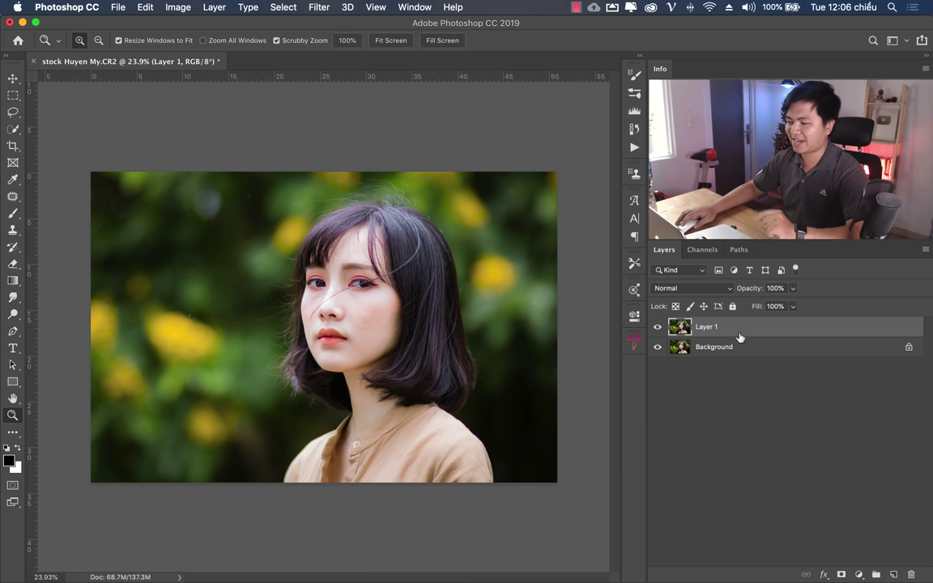
key(ctrl+t)
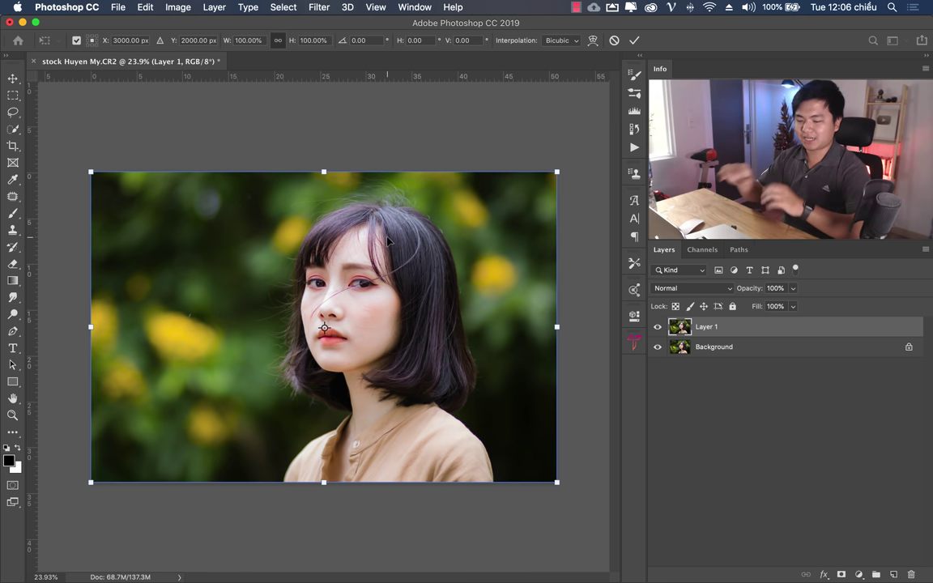
drag(557, 172, 658, 103)
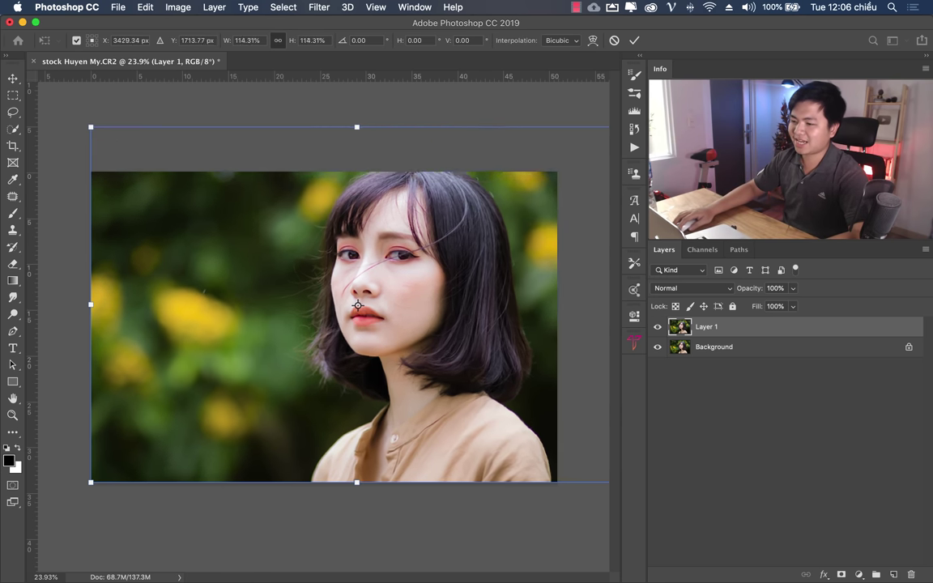
mouse_move(491, 254)
mouse_down()
mouse_move(444, 266)
mouse_move(438, 282)
mouse_up()
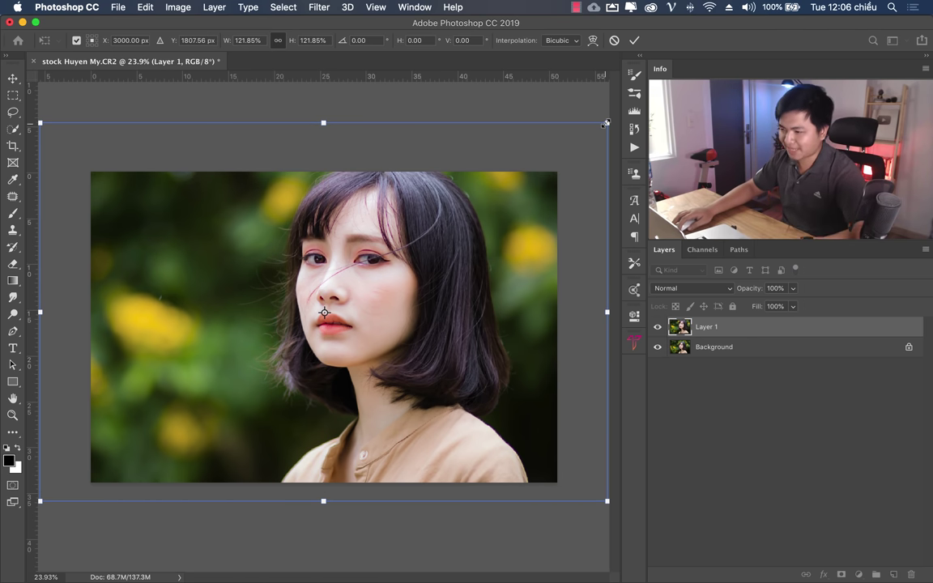
drag(606, 123, 617, 134)
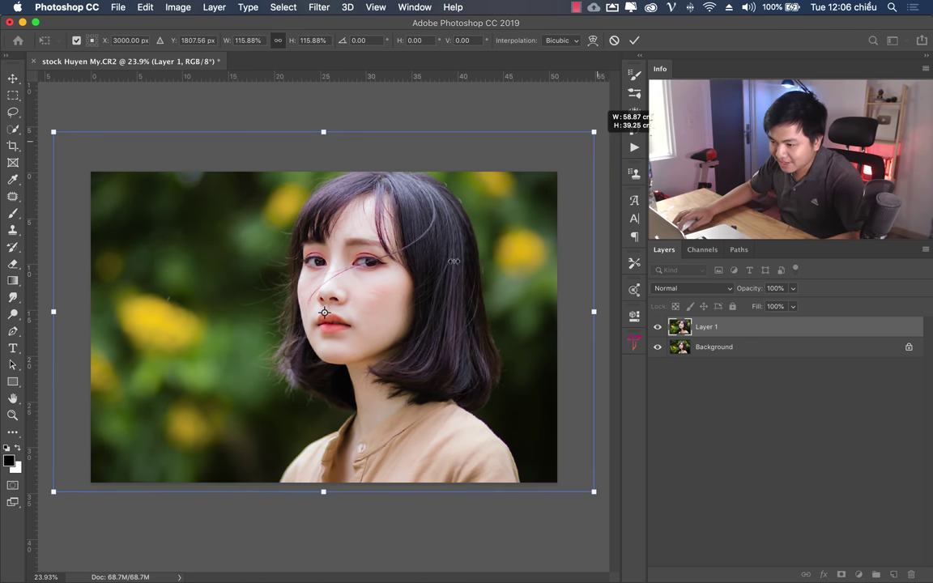
drag(449, 270, 453, 266)
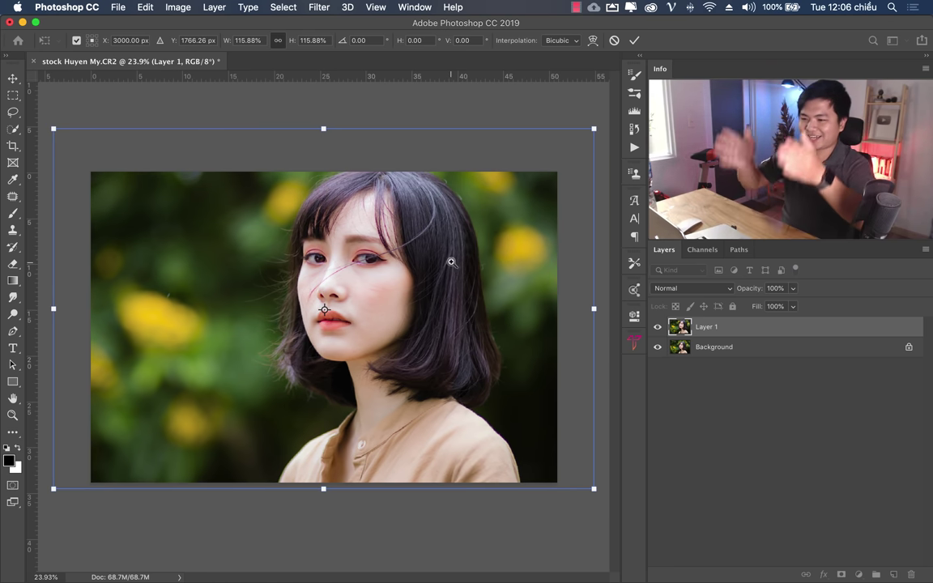
key(Return)
Step: Shift Layer 1 slightly right with the Move tool to reframe the girl
key(z)
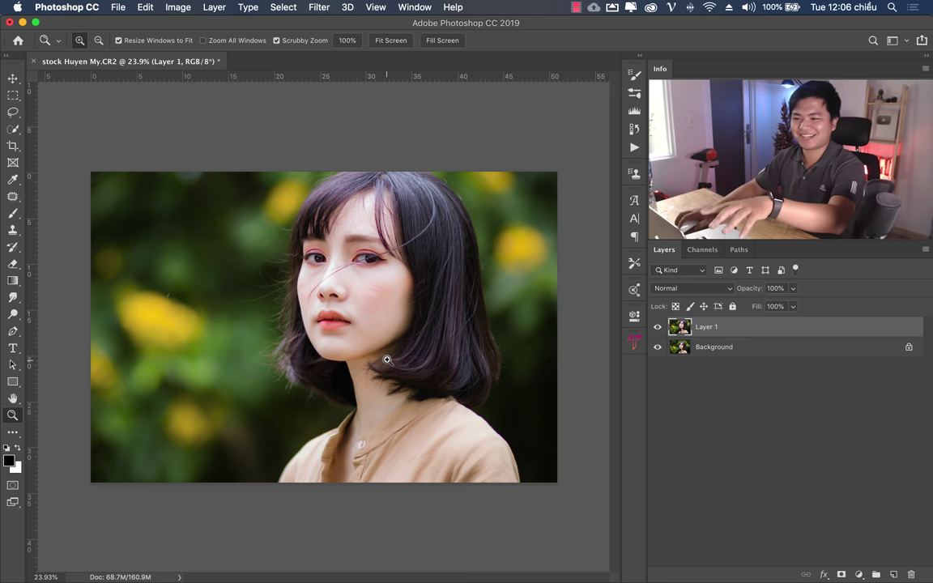
key(v)
drag(359, 344, 374, 348)
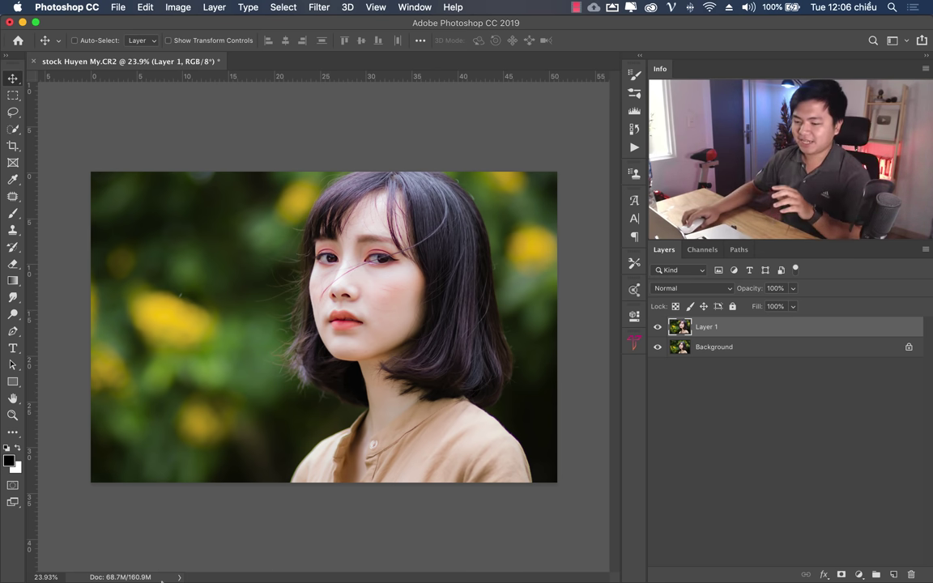
Step: Place 6385.jpg from the abstract white canvas texture folder into the portrait
click(115, 558)
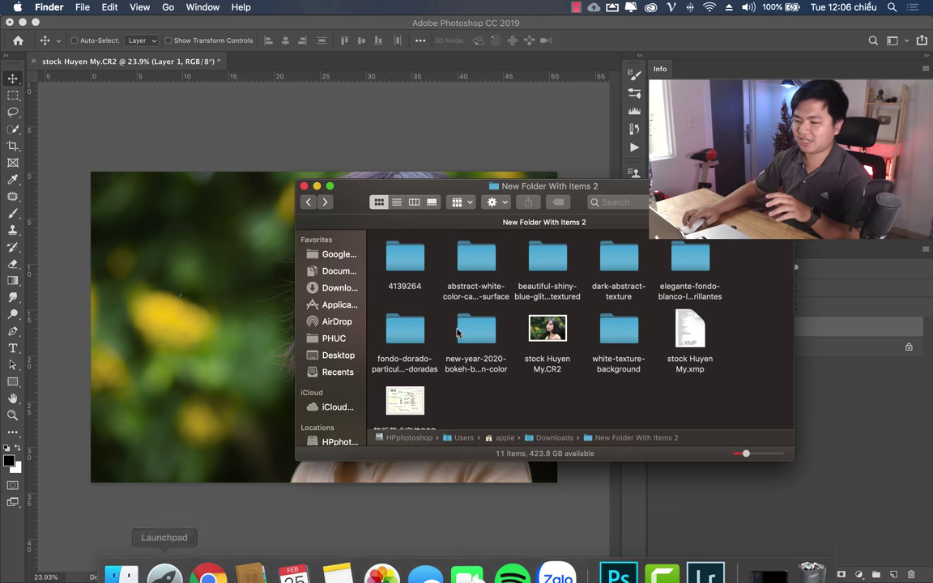
double_click(474, 259)
click(402, 258)
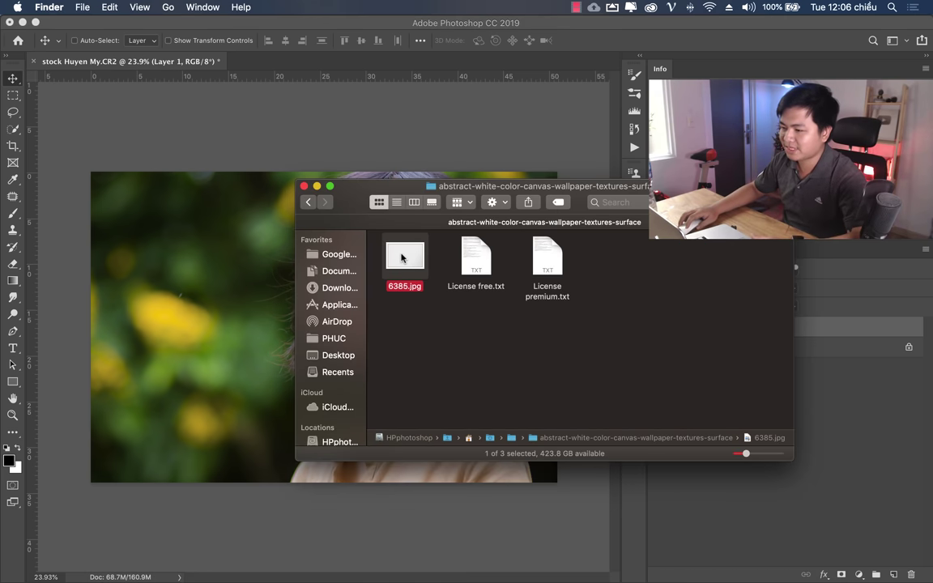
key(space)
key(space)
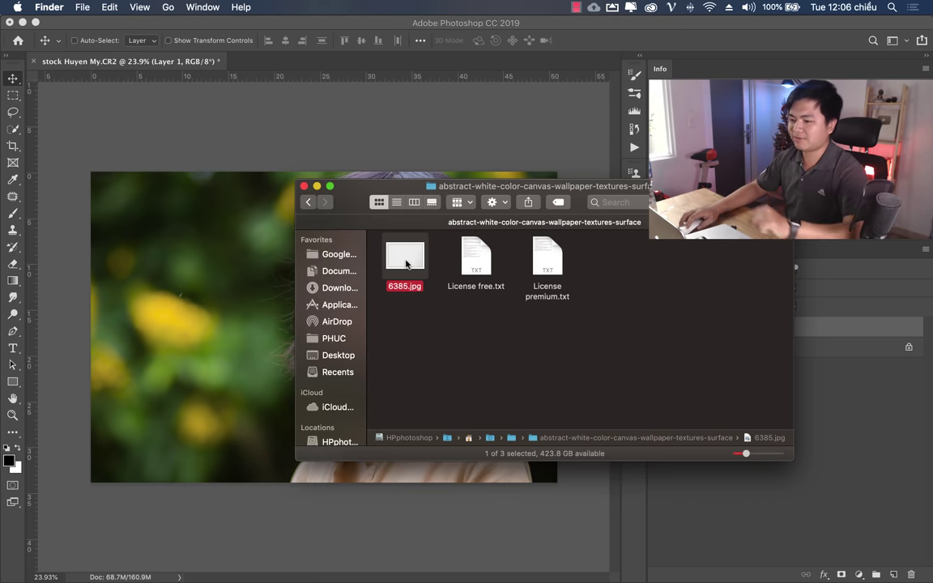
drag(406, 263, 186, 243)
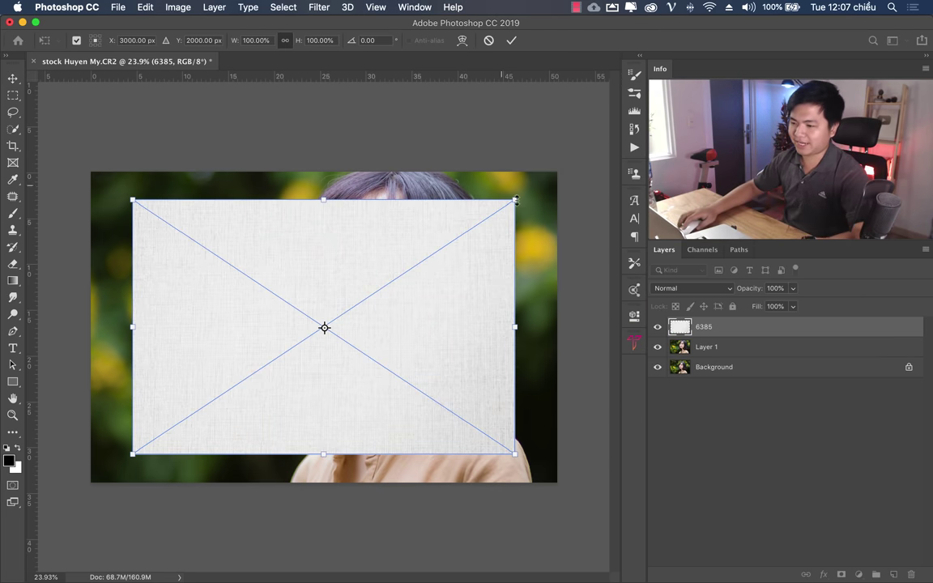
Step: Scale the 6385 texture to about 125% so it covers the whole photo
drag(514, 201, 557, 171)
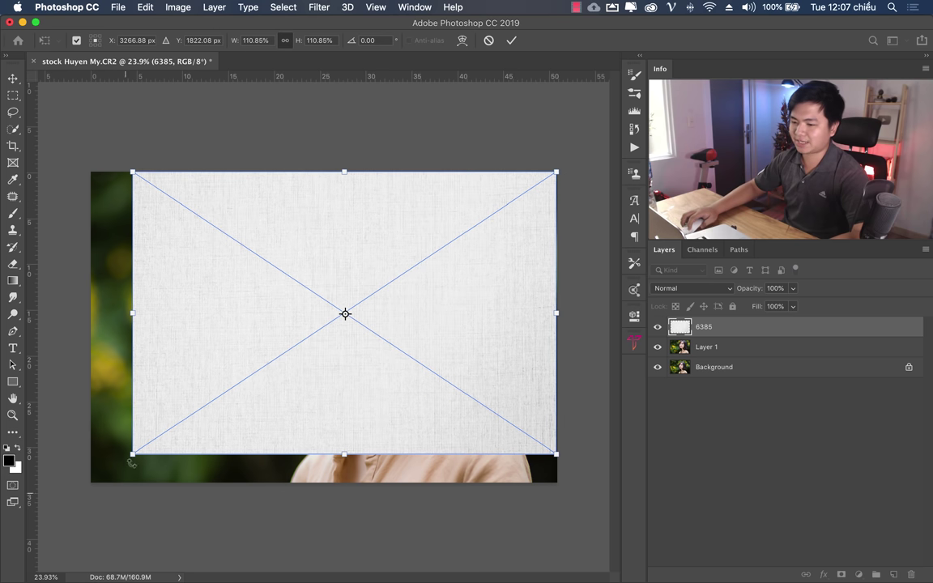
drag(132, 455, 90, 483)
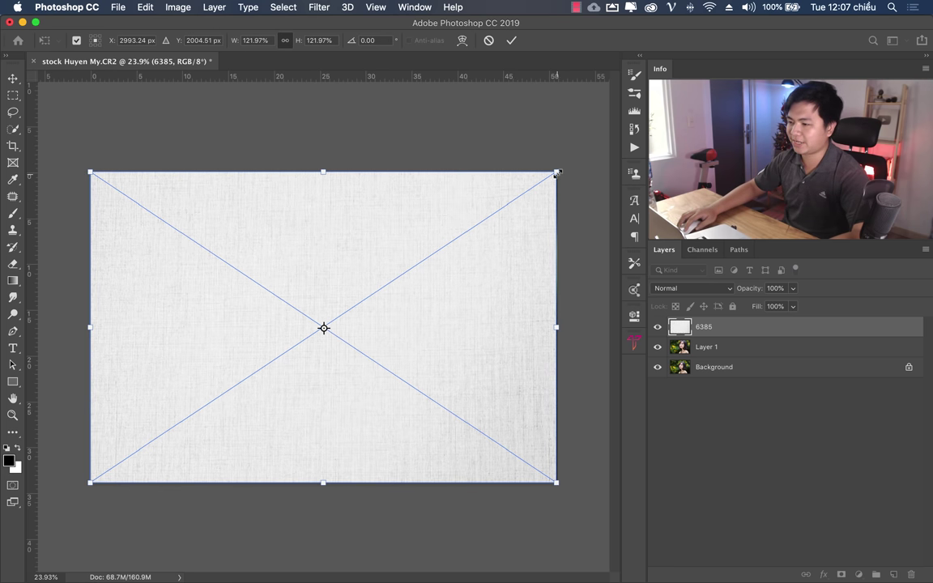
drag(558, 173, 559, 170)
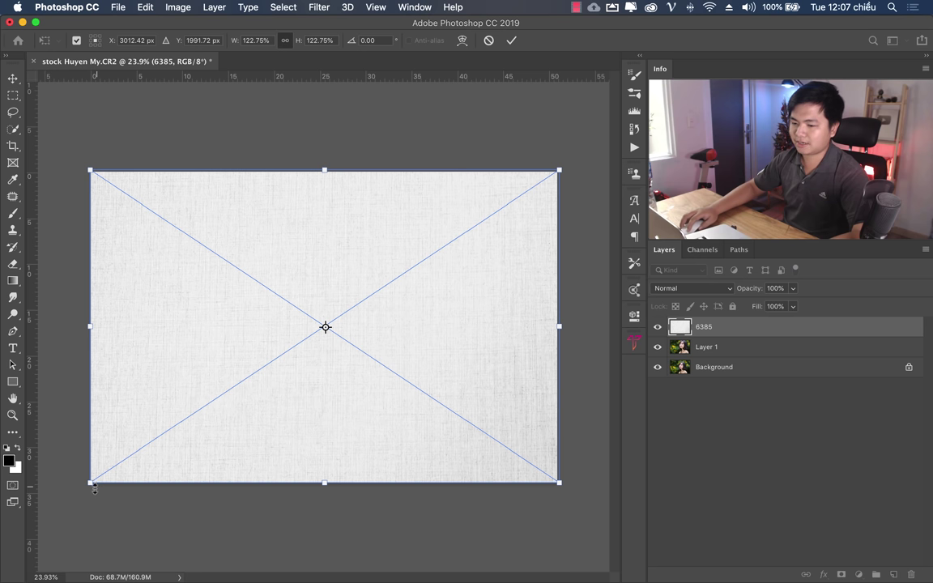
drag(90, 483, 85, 488)
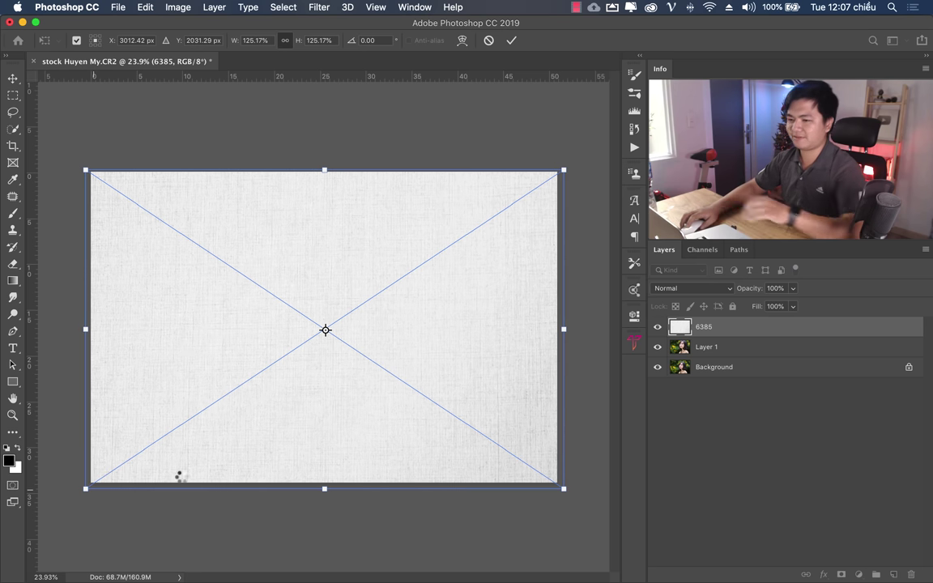
key(Return)
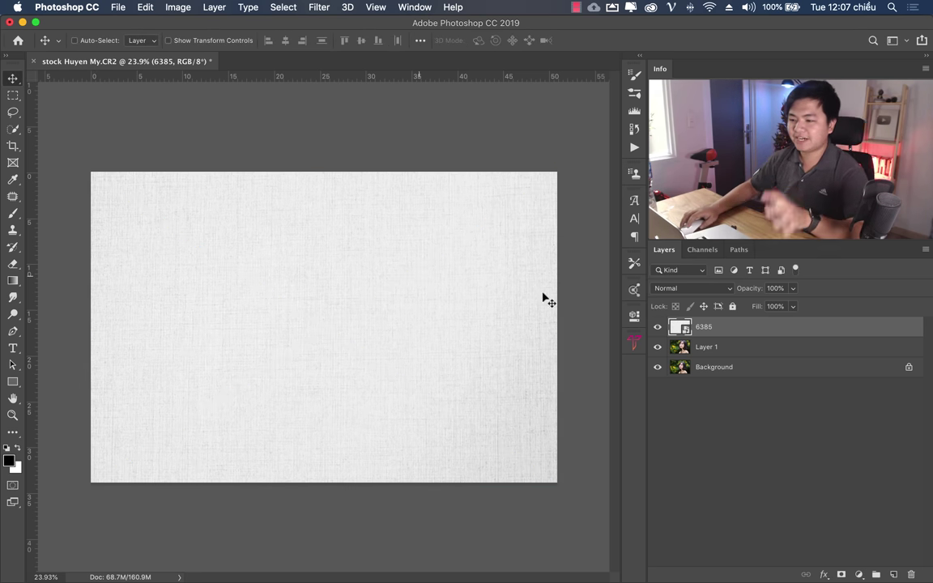
Step: Blend layer 6385 in Screen mode and invert it
click(715, 292)
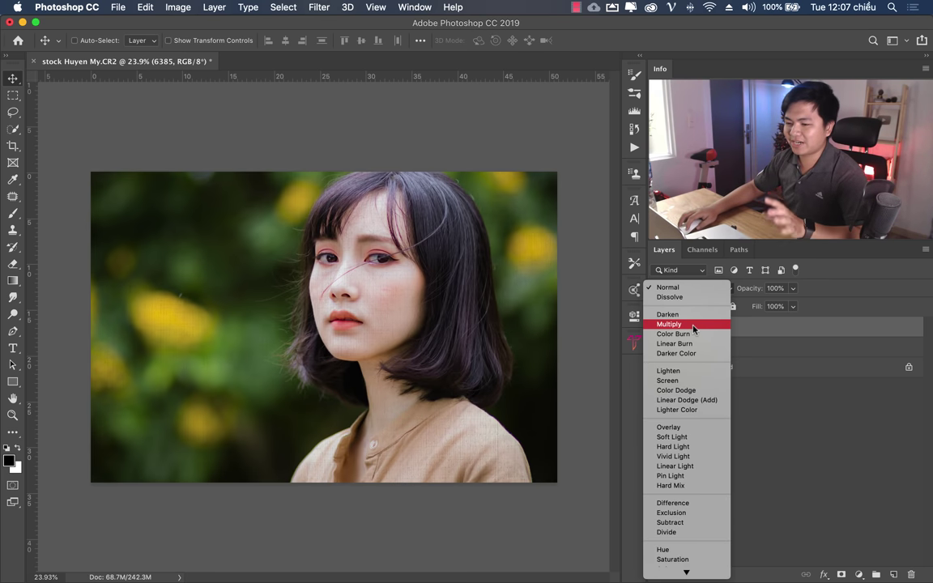
click(690, 381)
click(208, 560)
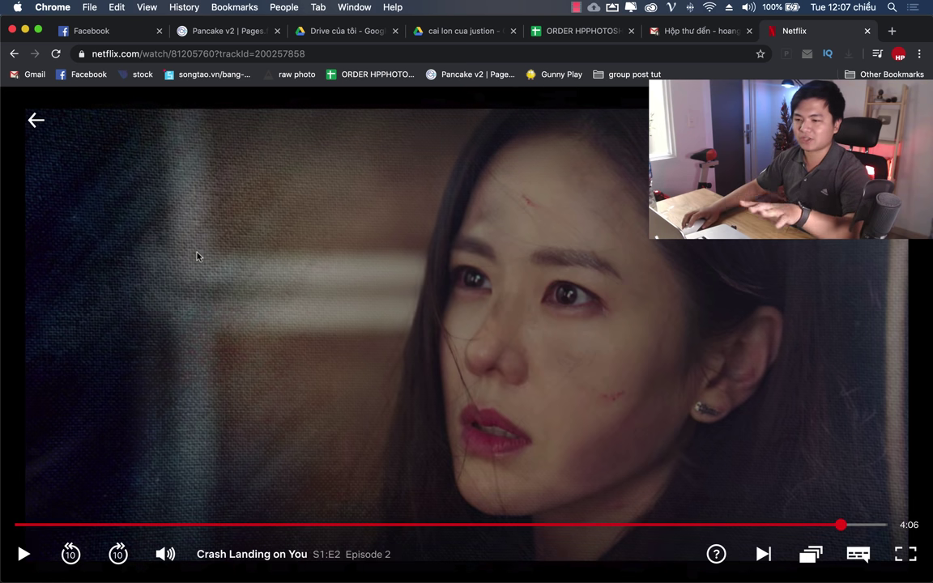
click(618, 556)
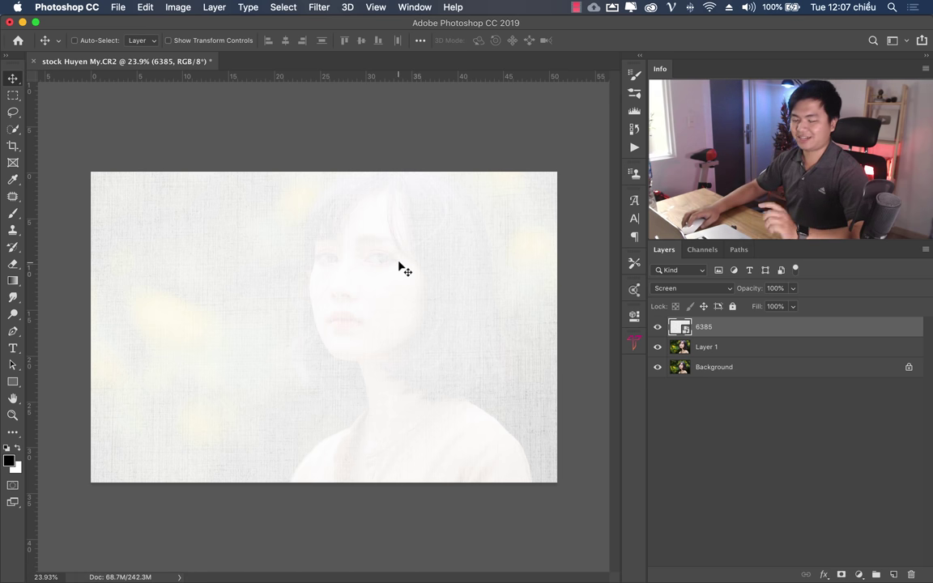
key(super+i)
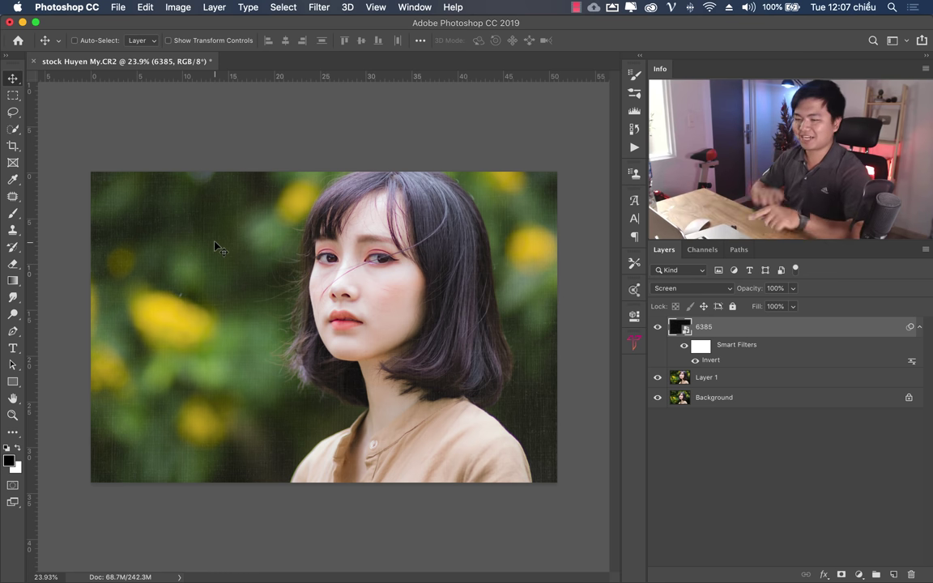
click(684, 288)
click(668, 288)
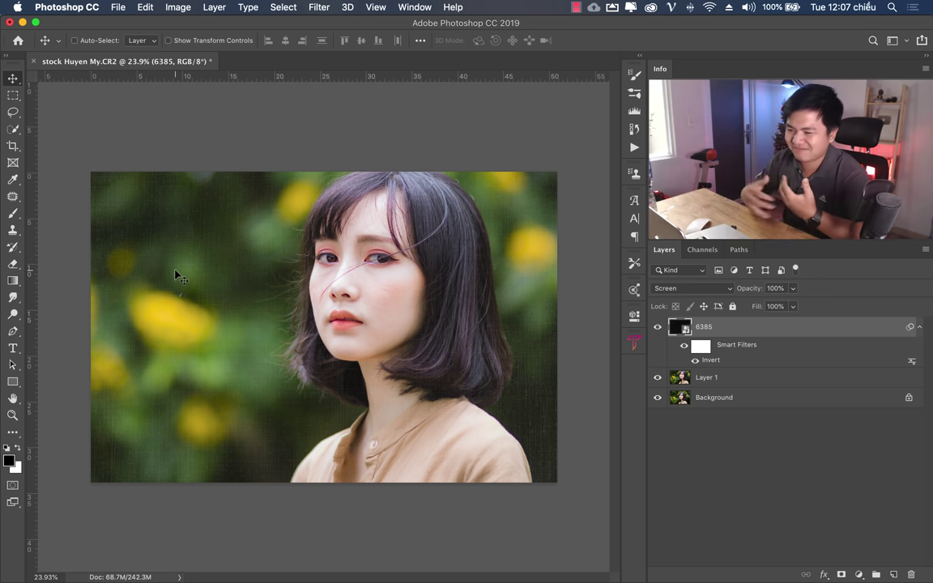
Step: Duplicate the inverted 6385 texture and flip the copy vertically
key(ctrl+j)
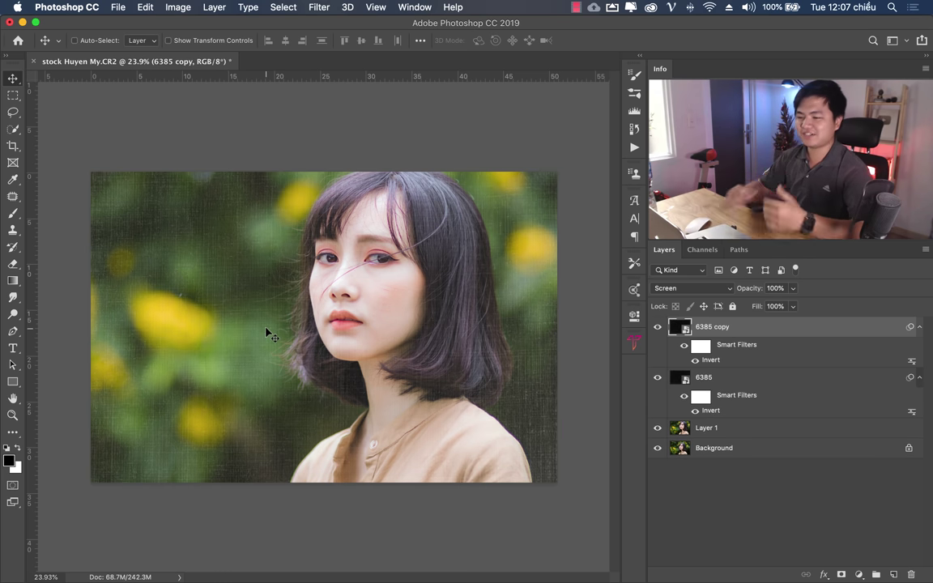
key(ctrl+c)
key(ctrl+t)
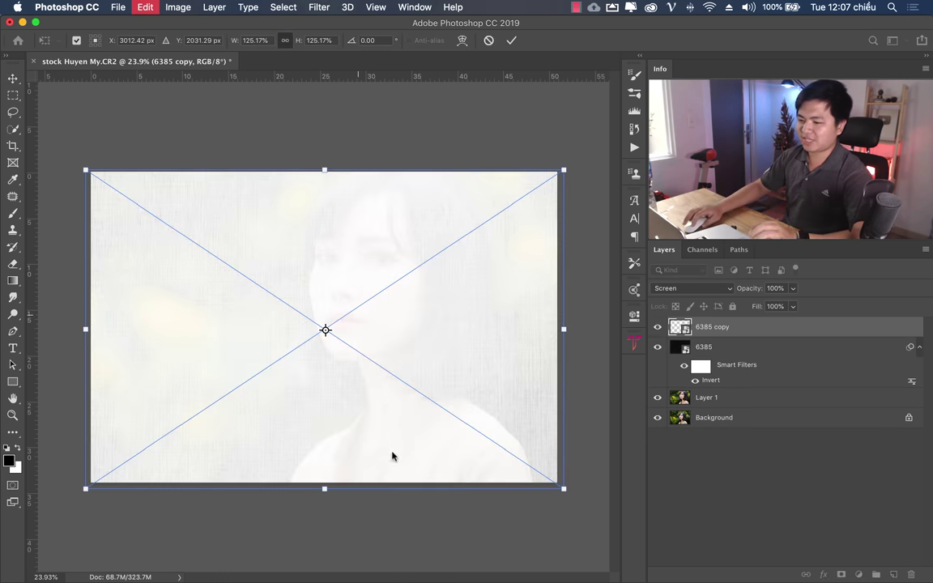
right_click(392, 455)
click(393, 476)
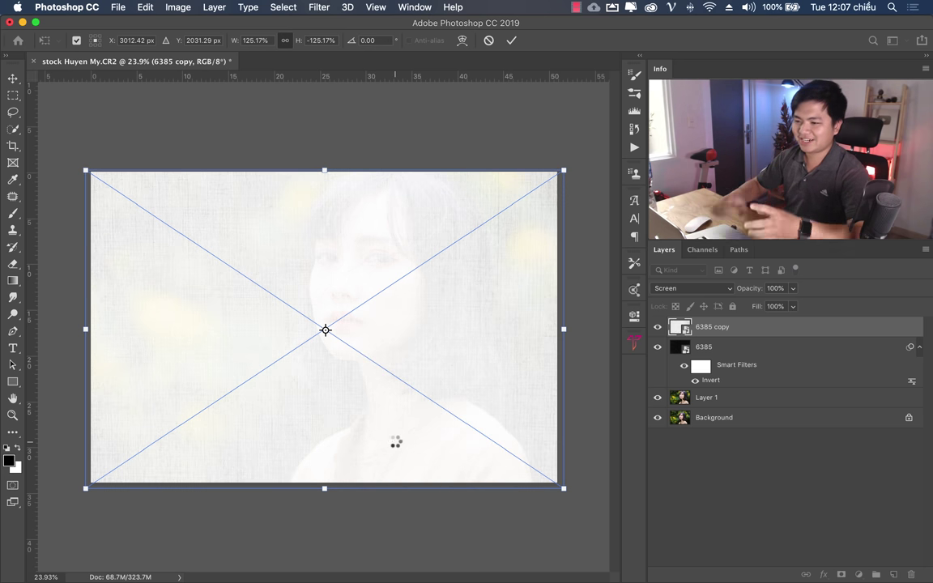
key(Return)
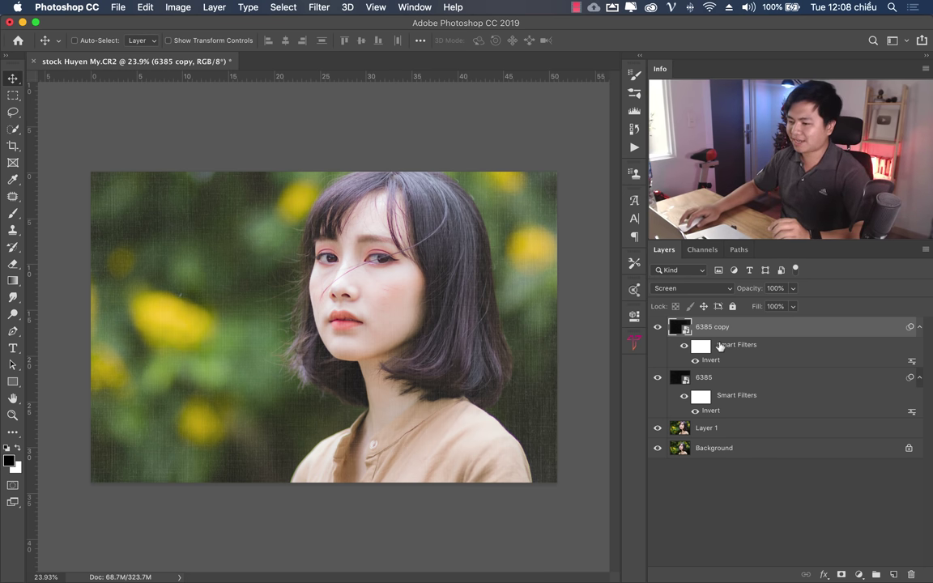
Step: Group the two 6385 texture layers into Group 1
shift+click(733, 378)
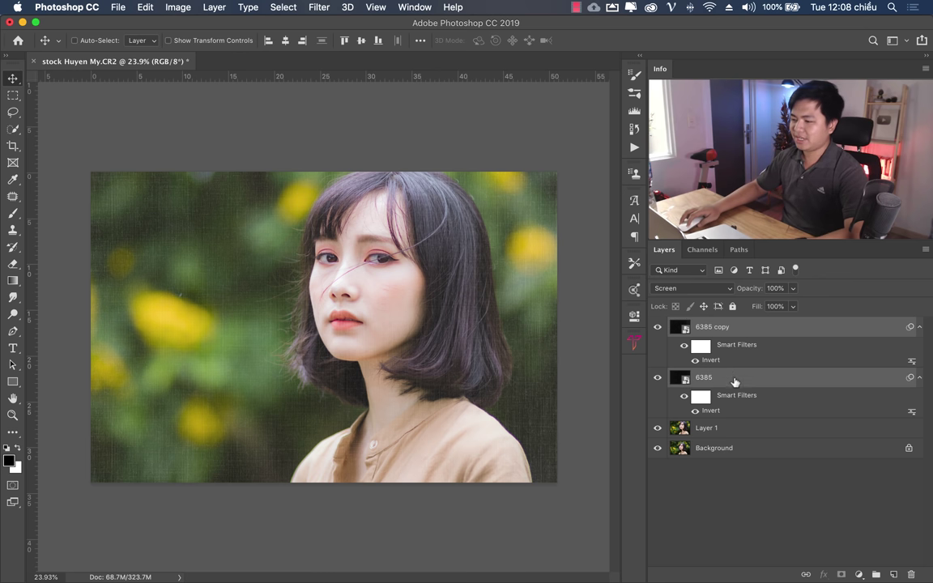
click(745, 326)
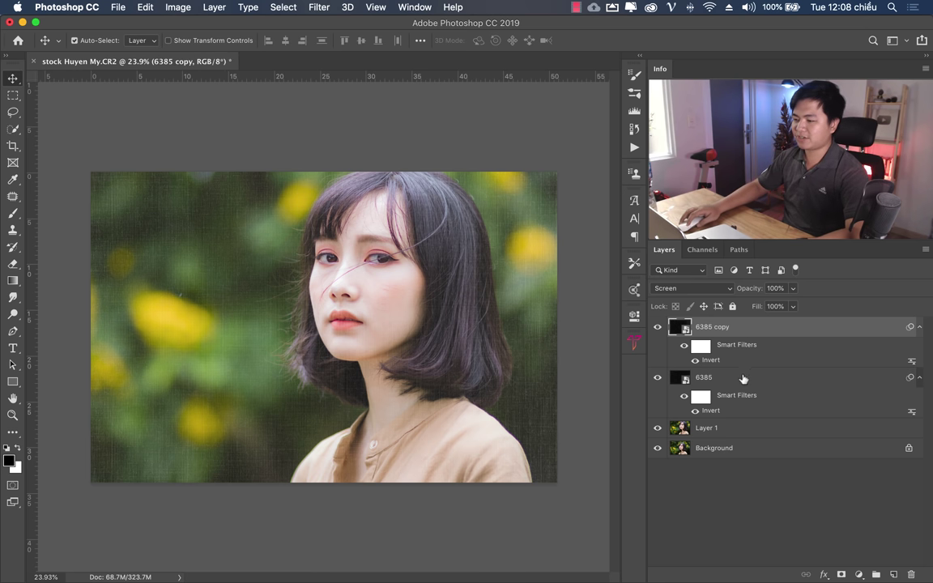
shift+click(744, 379)
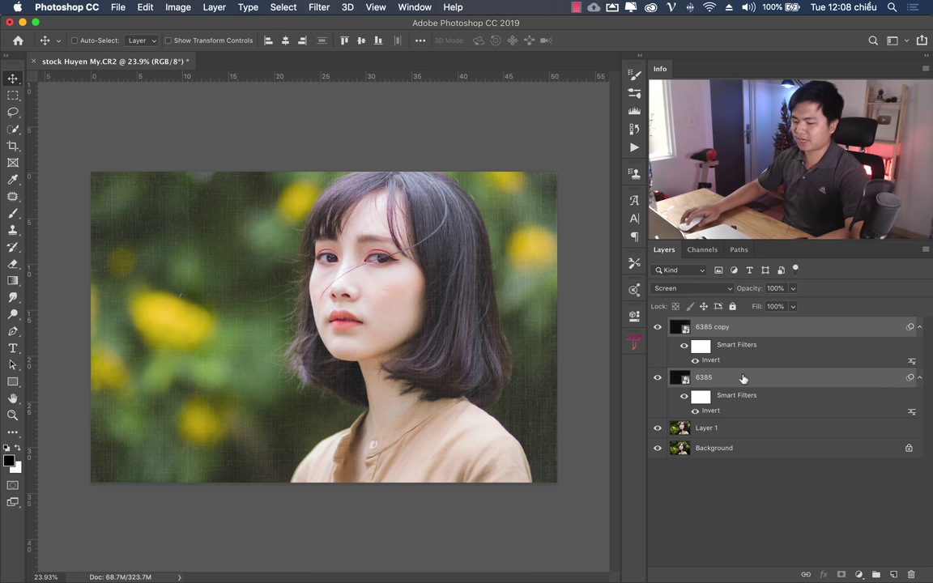
right_click(746, 329)
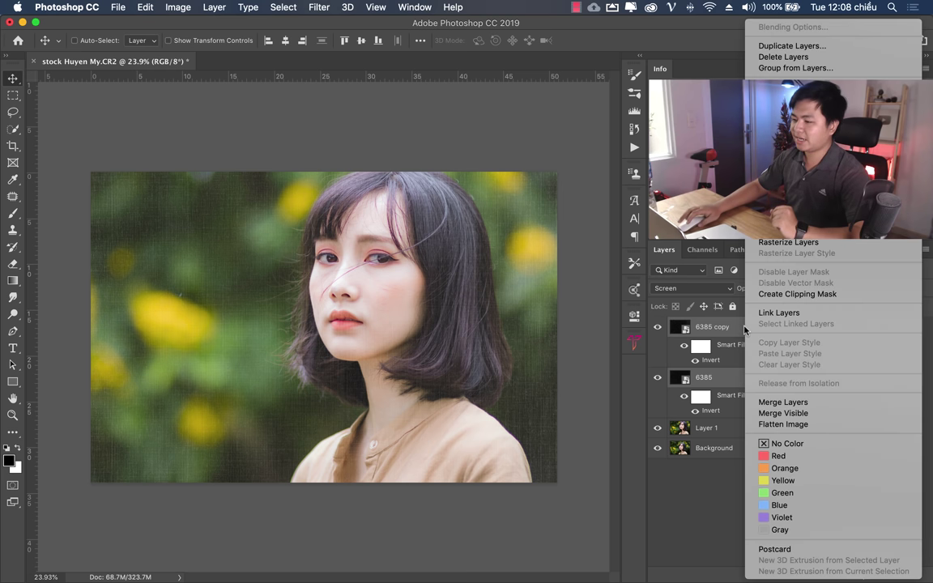
click(728, 509)
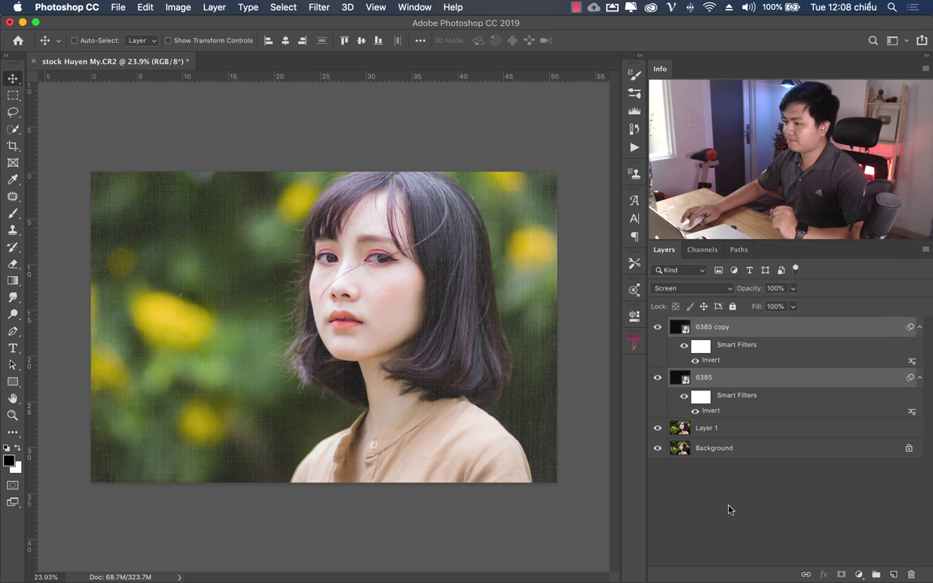
right_click(736, 331)
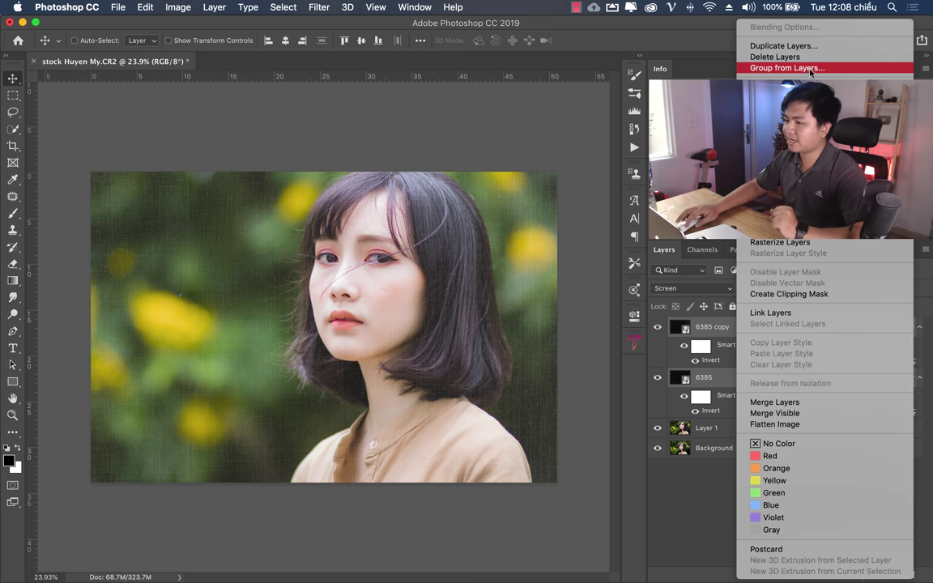
click(786, 68)
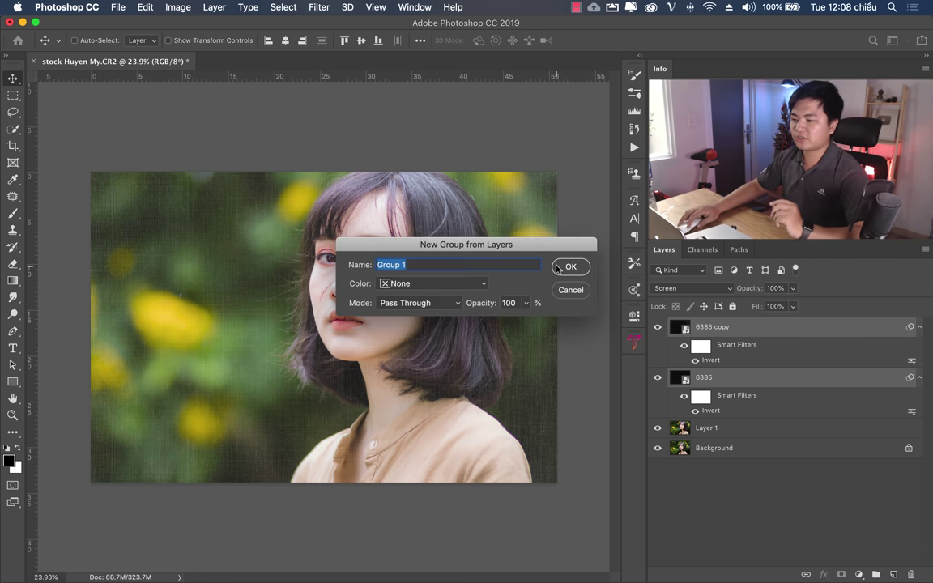
click(568, 268)
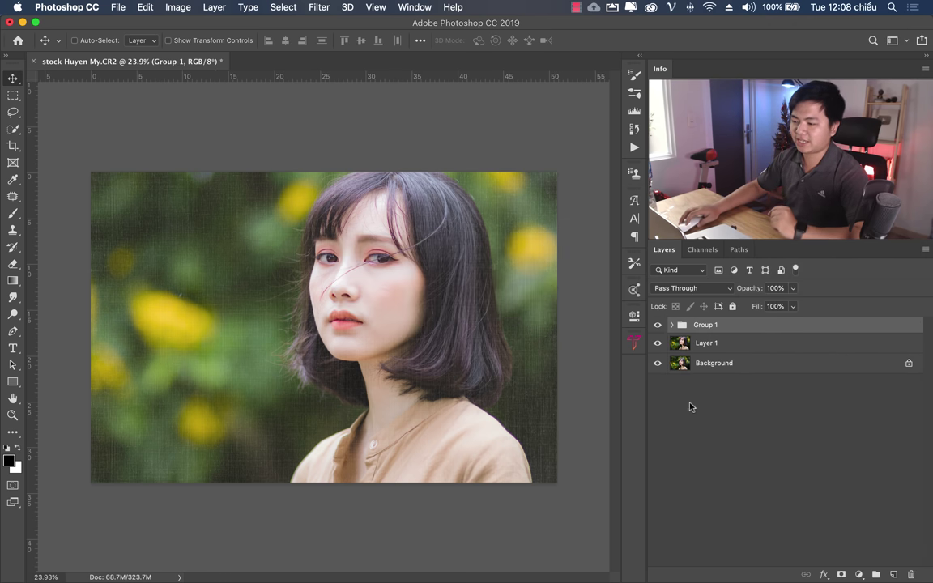
Step: Rename Group 1 to 'canvas'
double_click(705, 324)
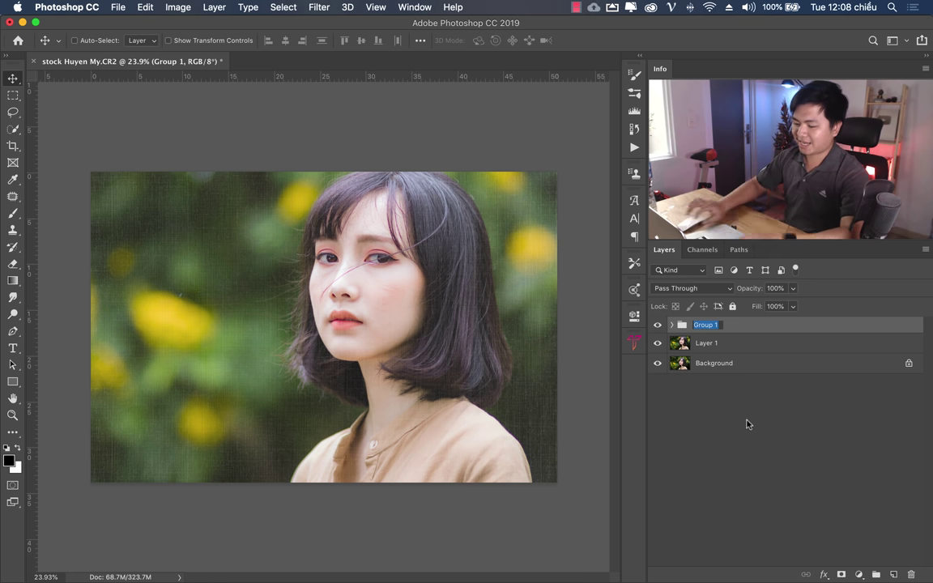
text(canvas)
key(Return)
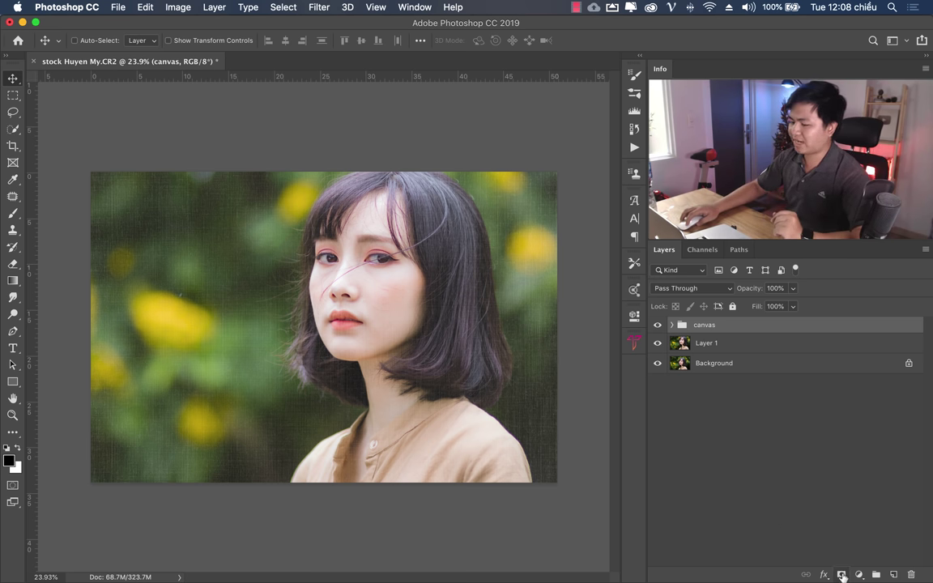
Step: Add a Reveal All mask to the canvas group and brush it with a 2700 px soft brush
click(215, 8)
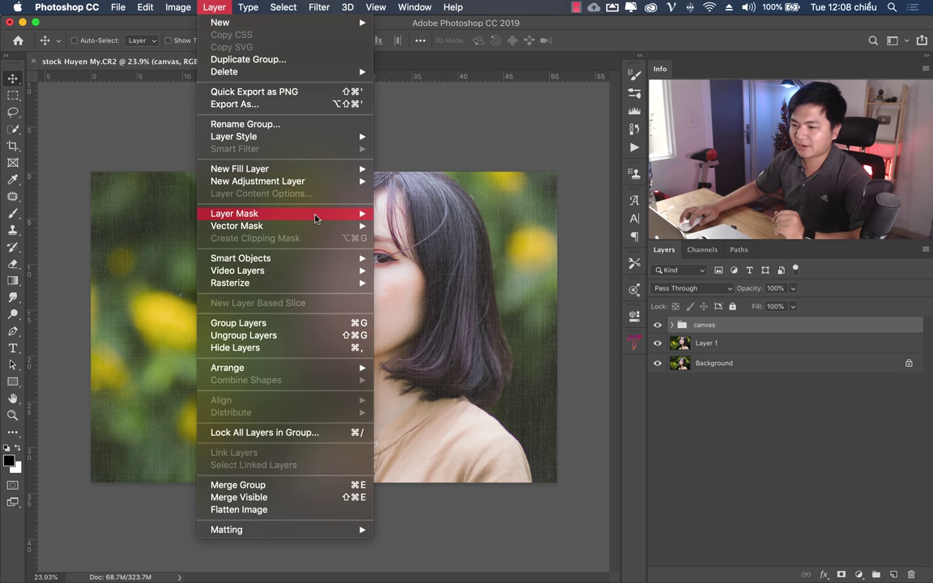
mouse_move(234, 213)
click(389, 213)
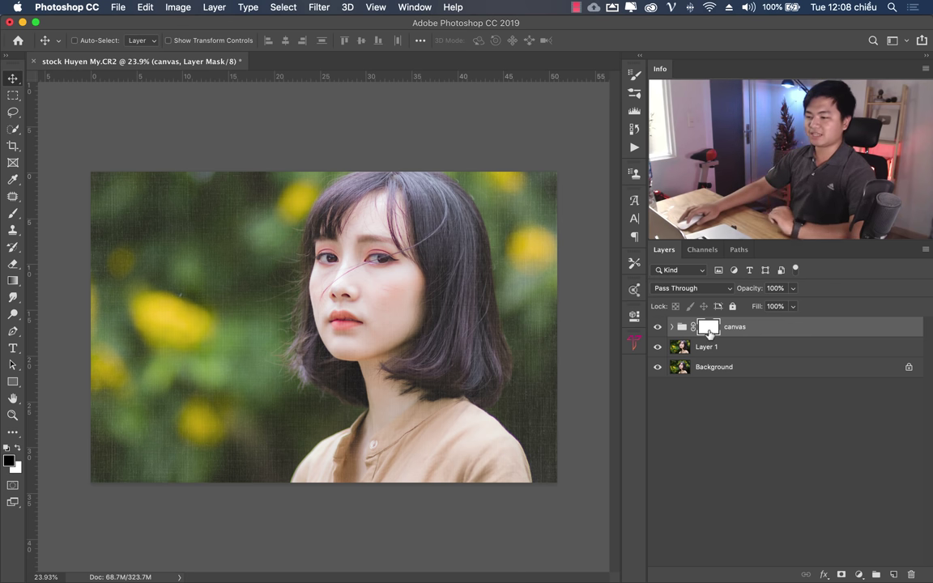
click(12, 215)
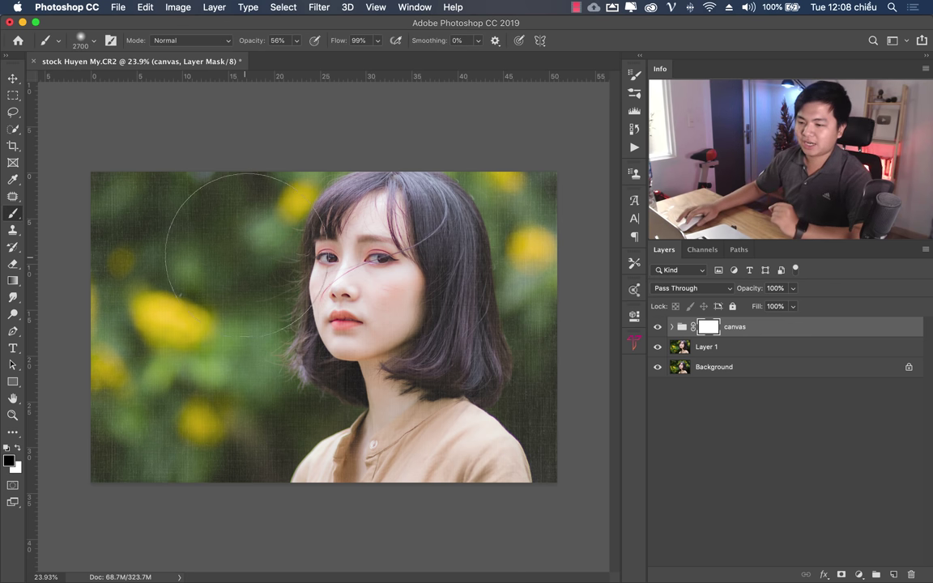
right_click(362, 268)
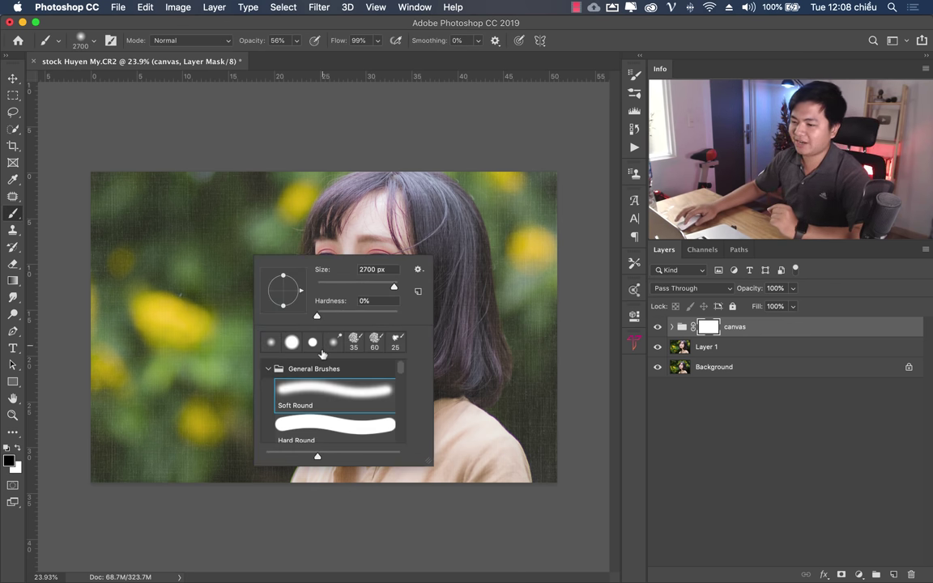
click(587, 68)
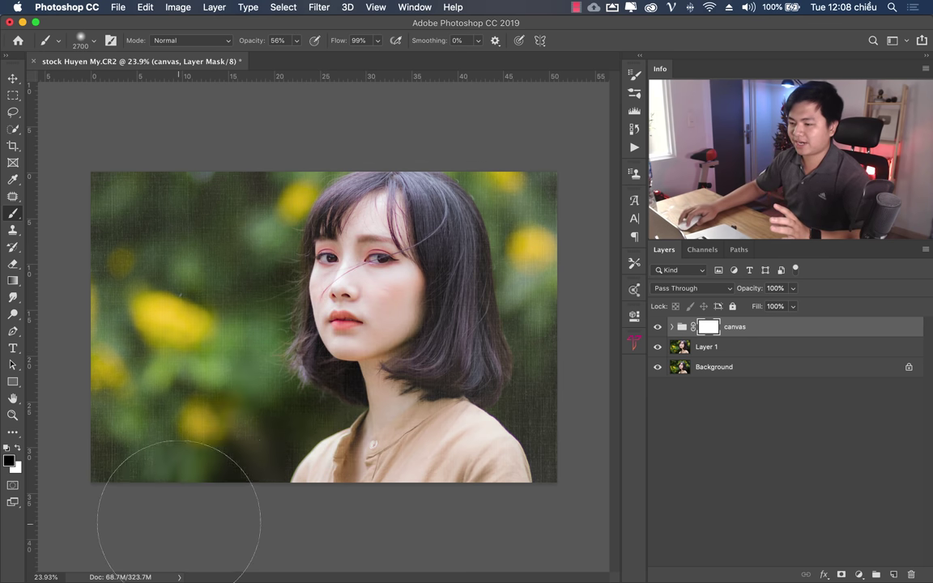
drag(208, 469, 348, 308)
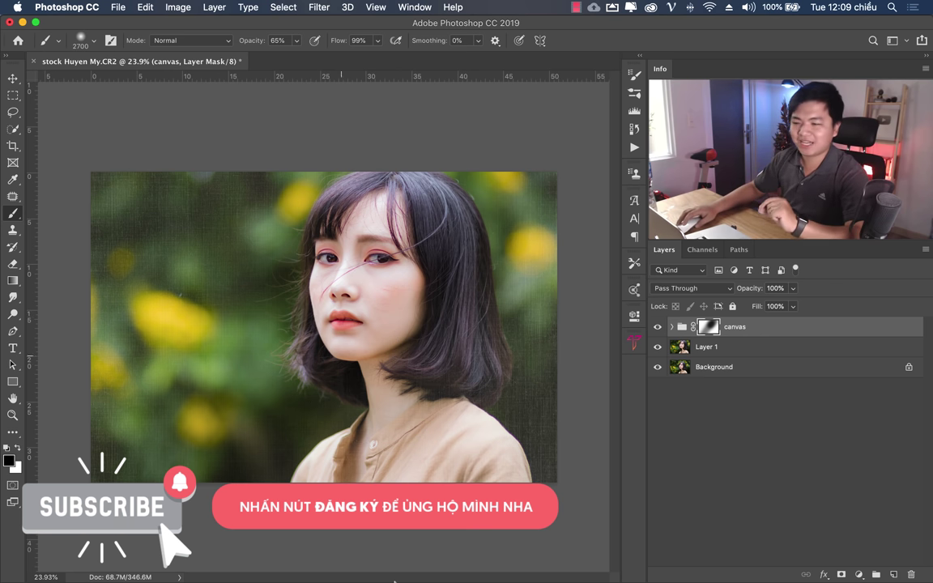
Step: Preview 17580.jpg from the elegante-fondo-blanco-lineas-brillantes folder and drag it onto the portrait
mouse_move(121, 577)
click(122, 557)
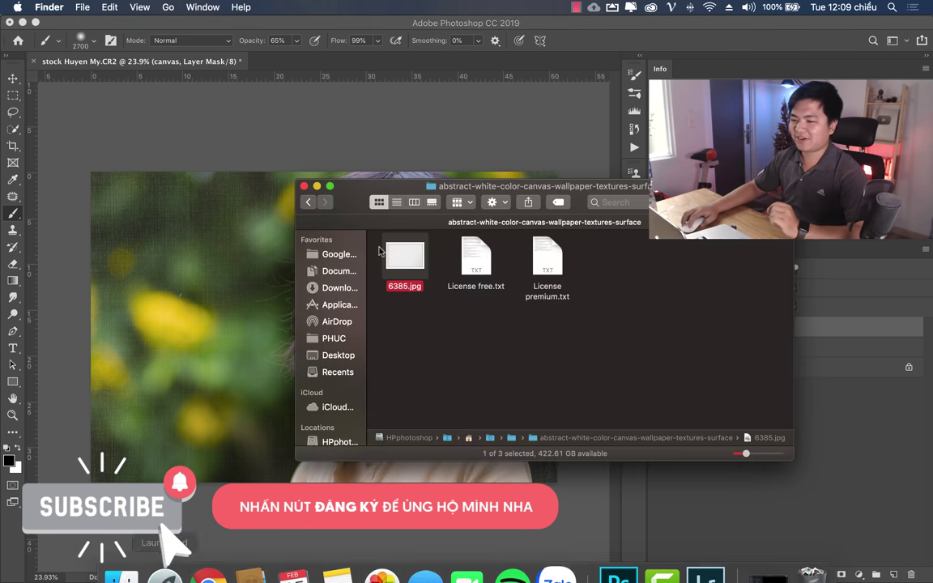
click(308, 202)
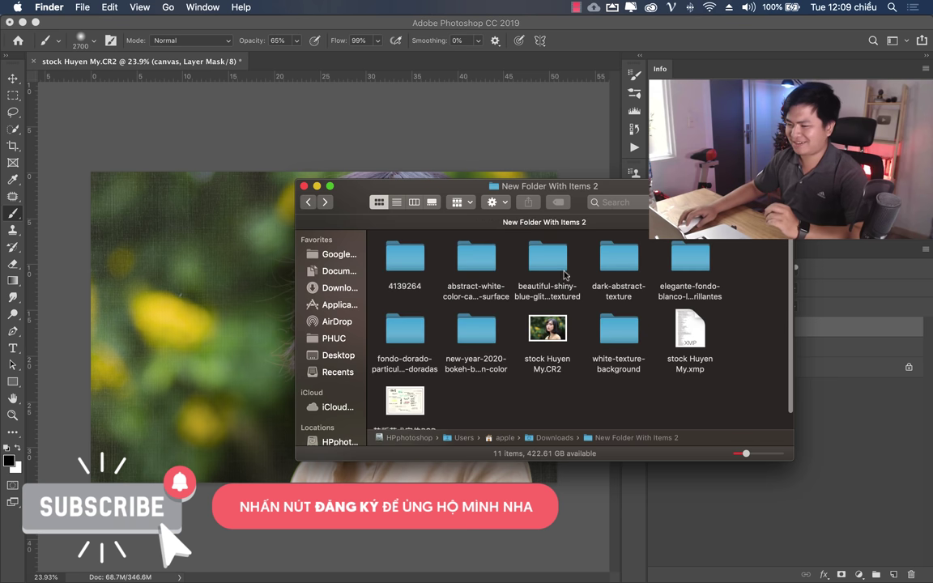
double_click(609, 260)
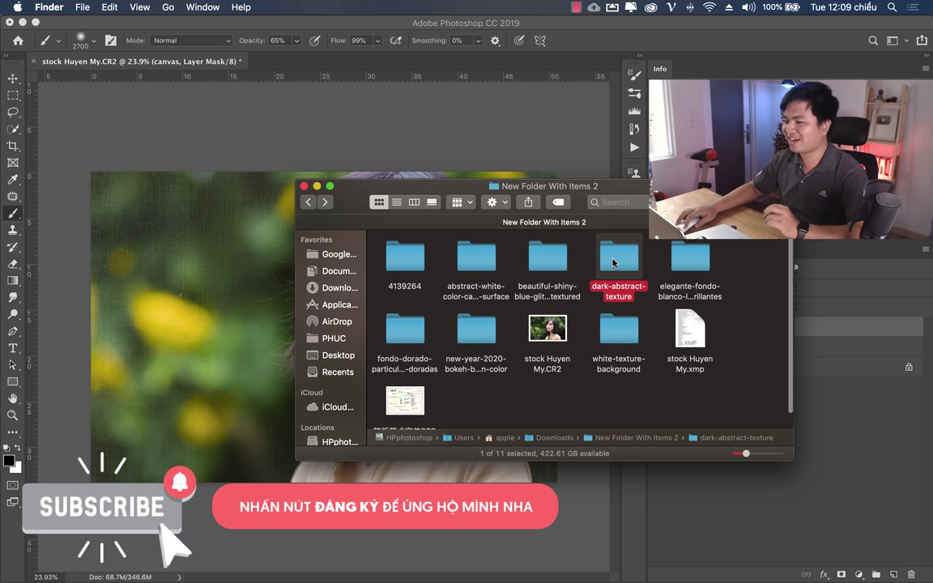
click(307, 203)
double_click(692, 247)
click(471, 256)
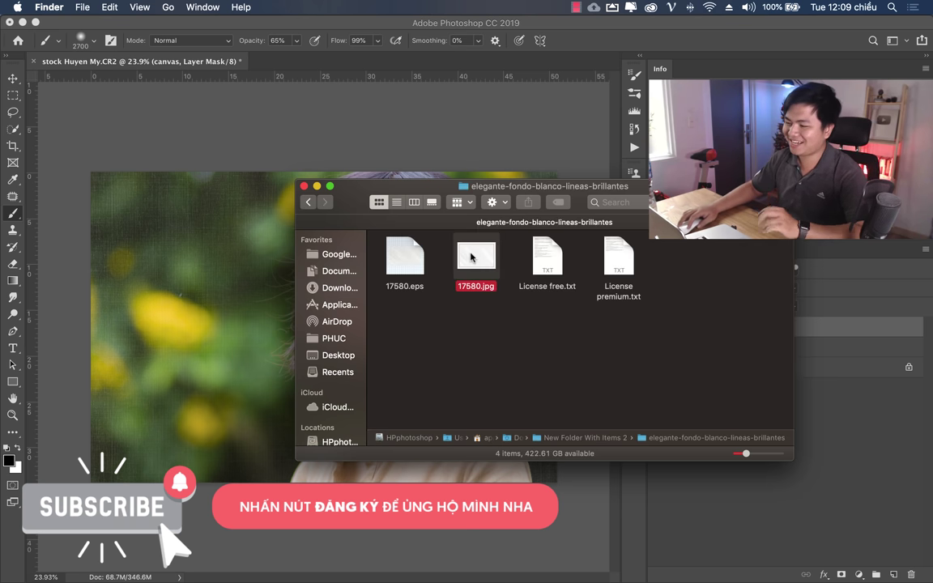
key(space)
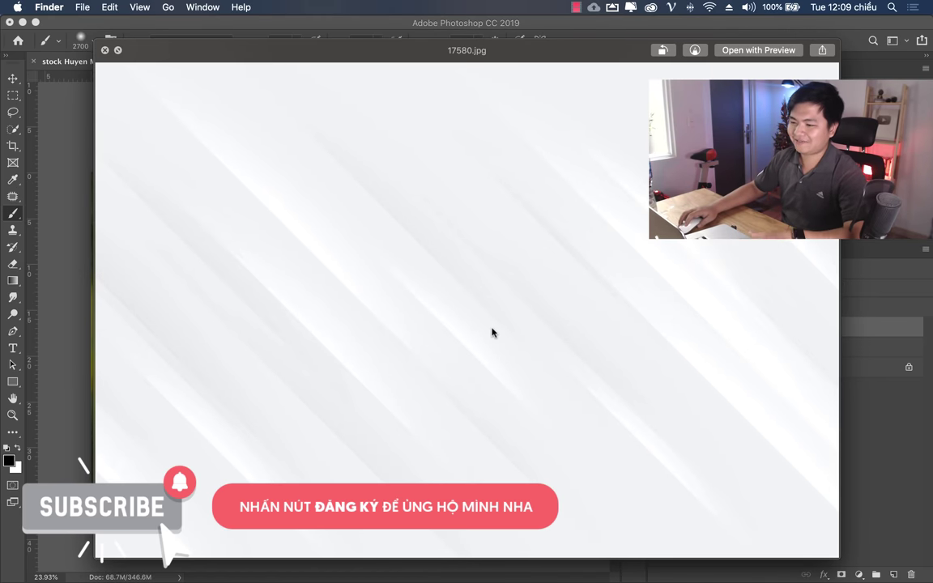
key(space)
drag(471, 199, 174, 307)
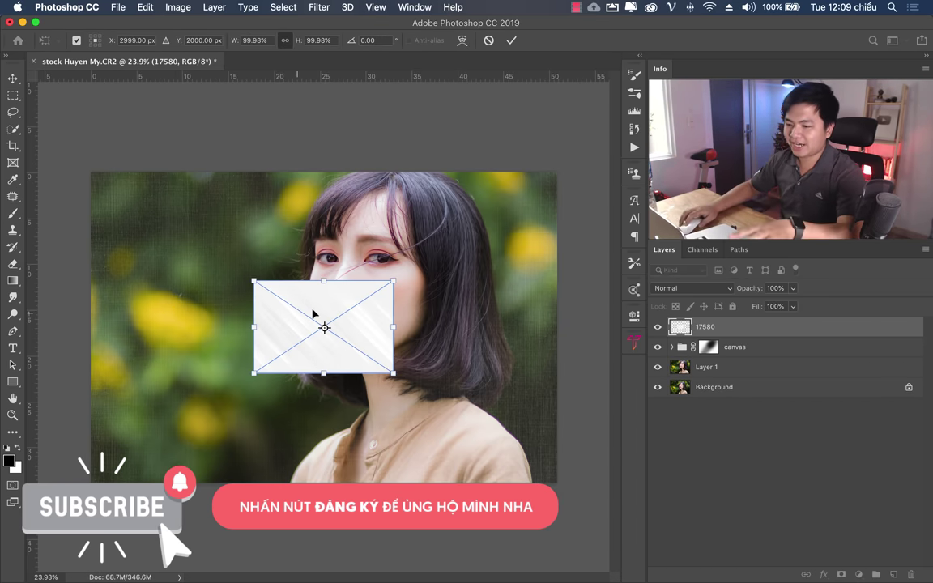
Step: Position the placed 17580 texture and flip it horizontally
drag(333, 317, 429, 393)
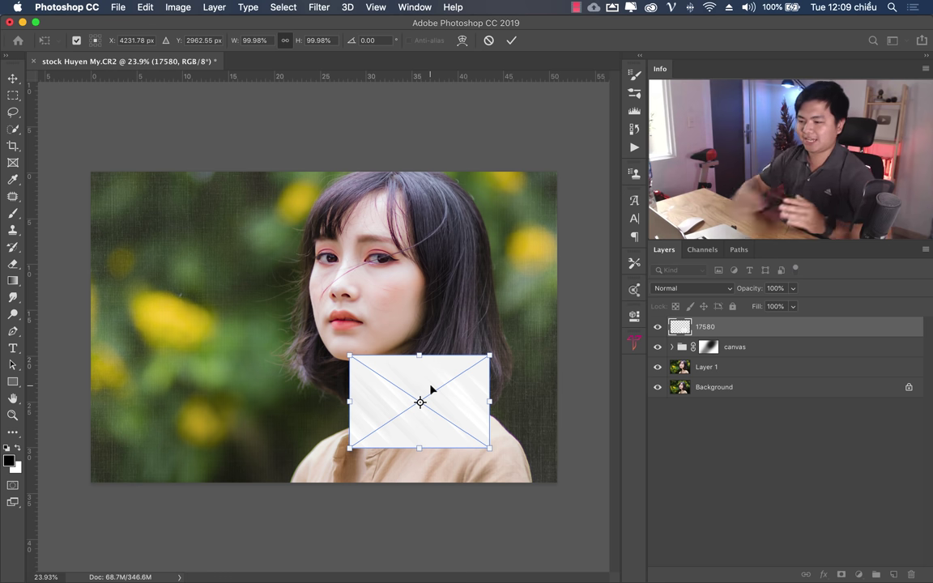
drag(432, 390, 336, 288)
right_click(348, 295)
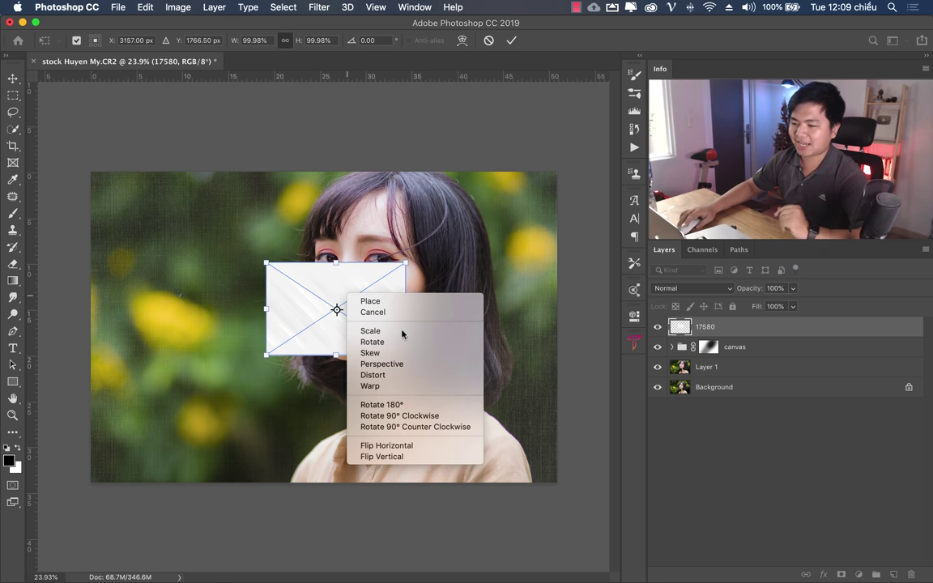
click(312, 306)
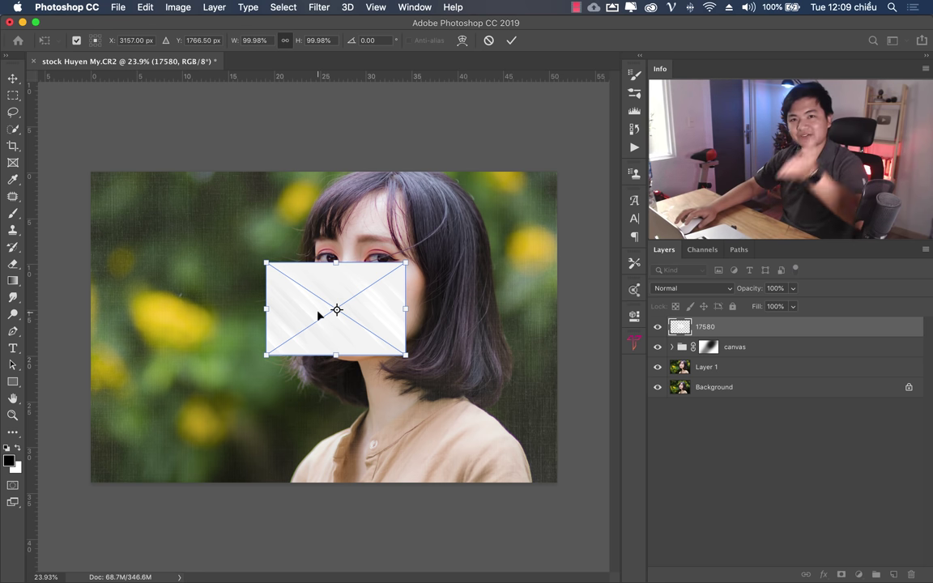
right_click(362, 307)
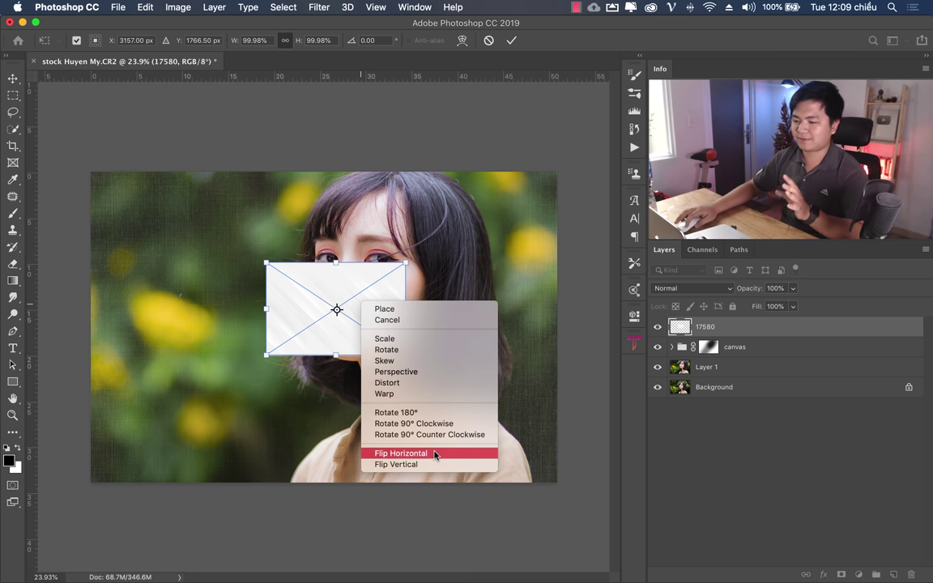
click(435, 455)
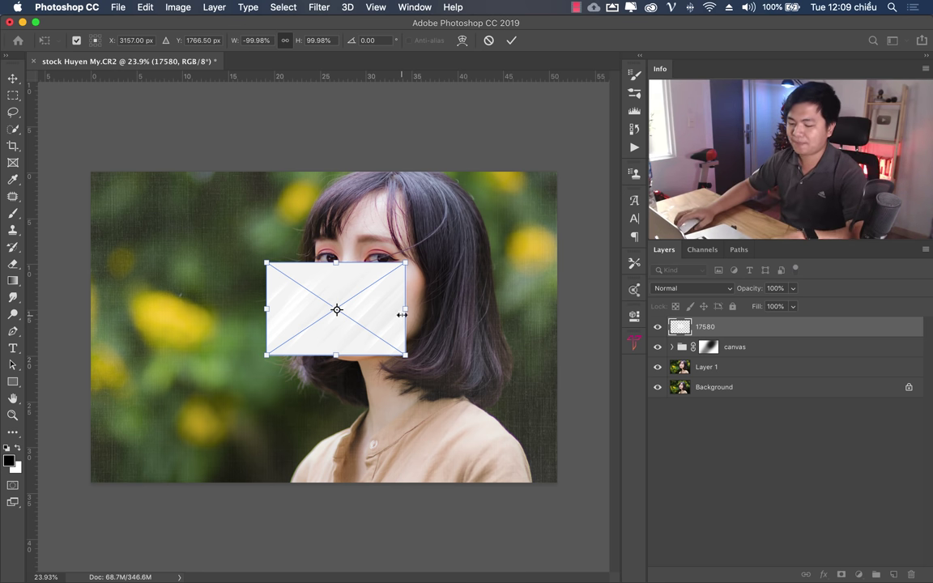
Step: Stretch the 17580 texture over the whole canvas and invert it to black
drag(405, 264, 565, 156)
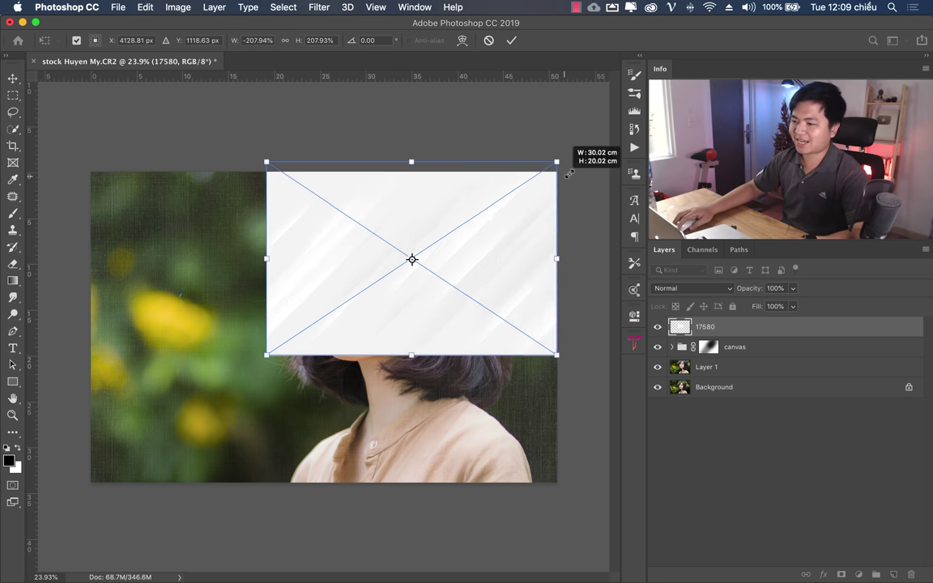
drag(278, 353, 87, 503)
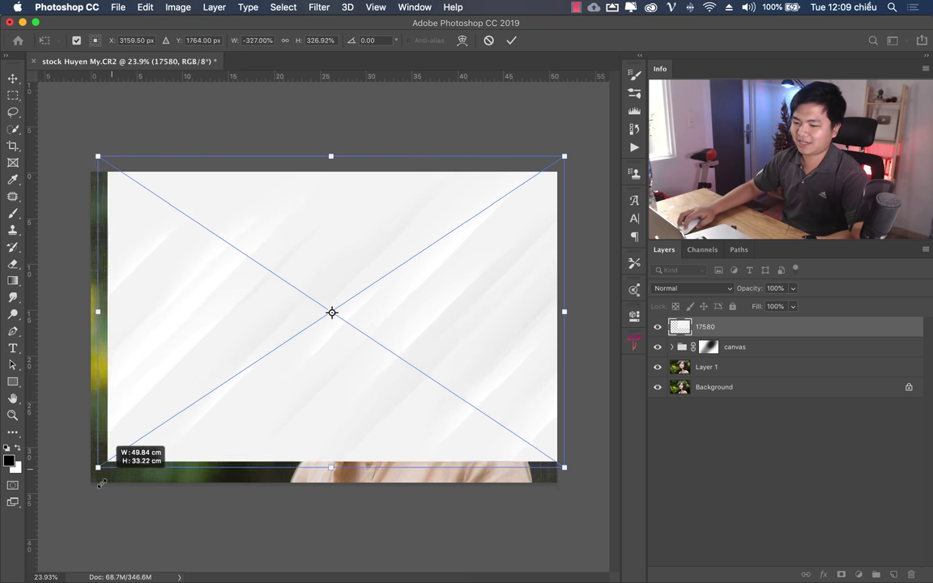
drag(308, 394, 312, 403)
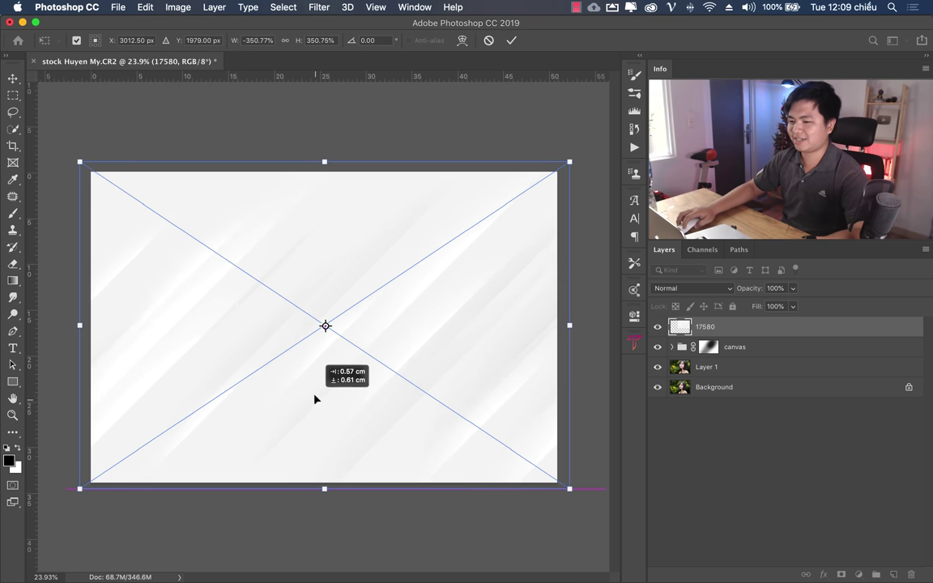
key(Return)
key(b)
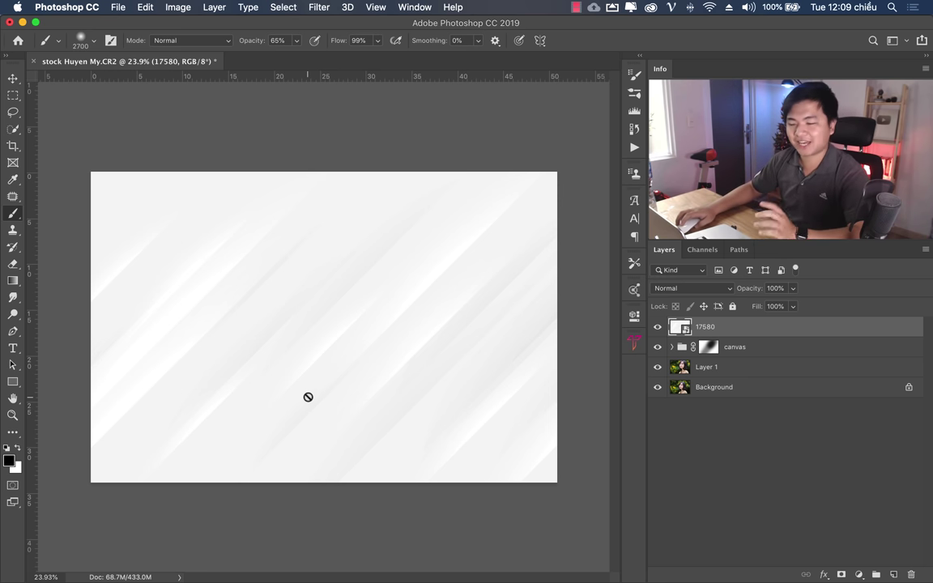
key(ctrl+i)
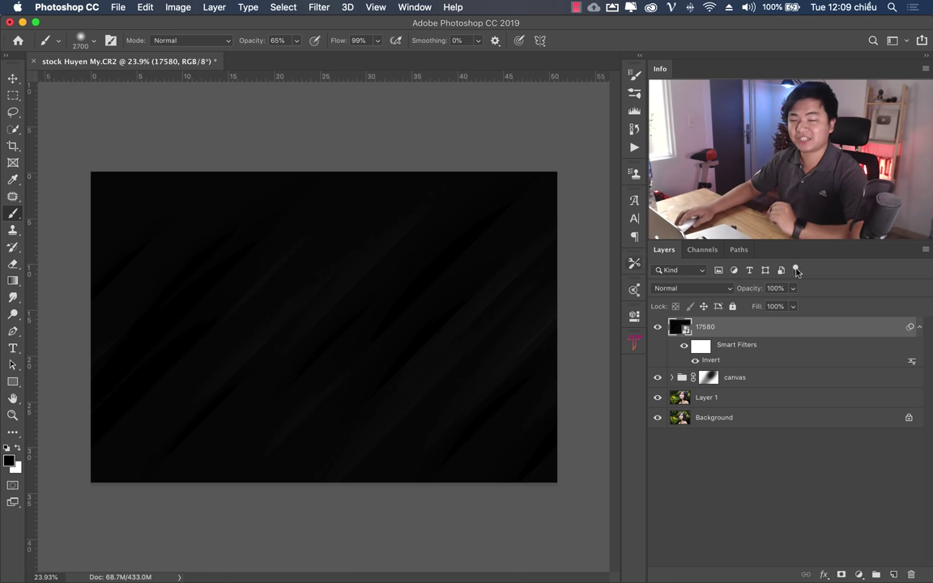
Step: Blend the 17580 texture in Screen mode and toggle its visibility to compare
click(696, 292)
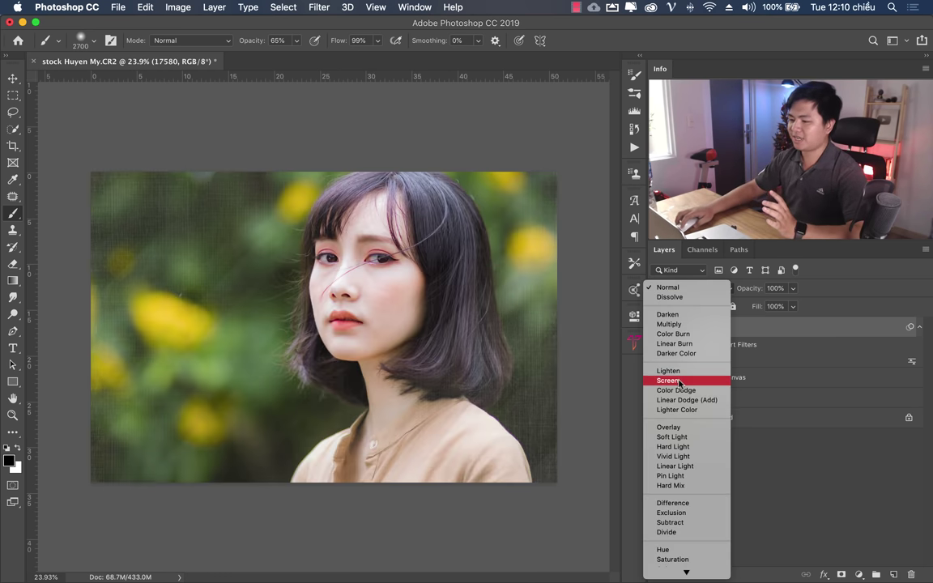
click(679, 383)
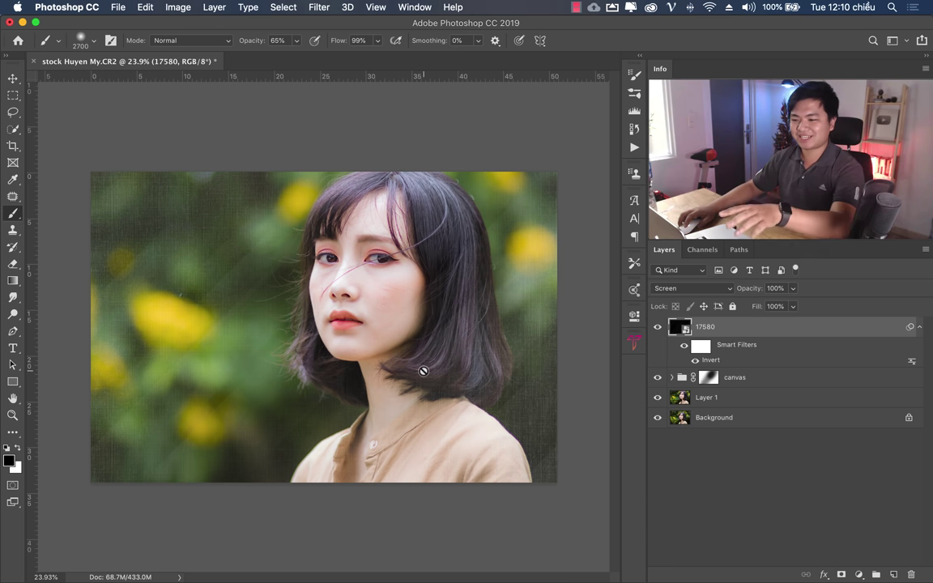
click(658, 329)
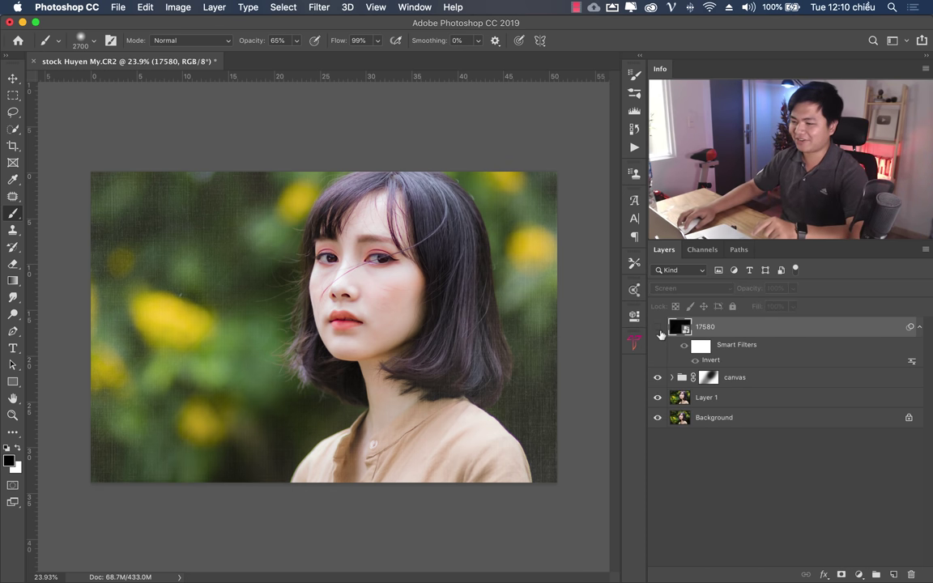
click(658, 329)
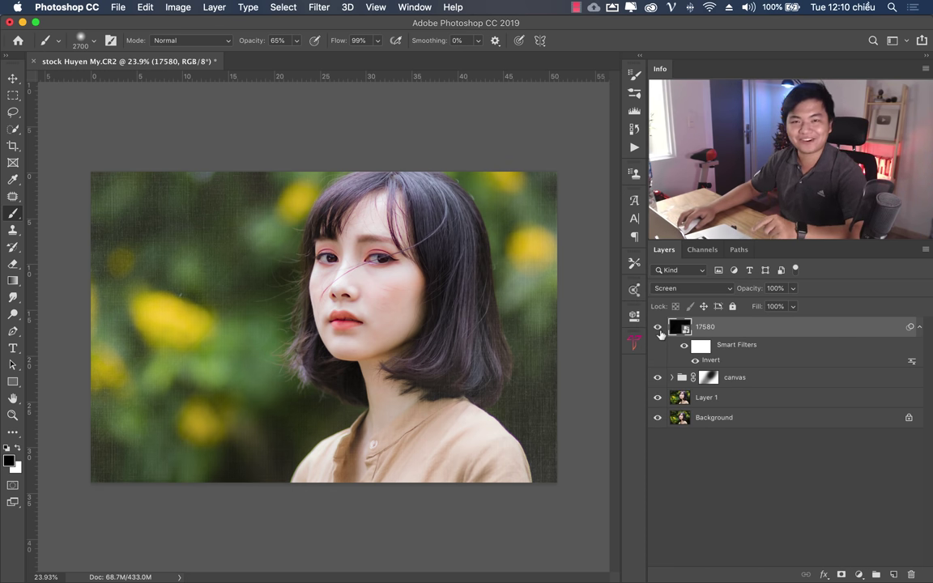
Step: Duplicate the 17580 texture and flip the copy vertically
key(ctrl+j)
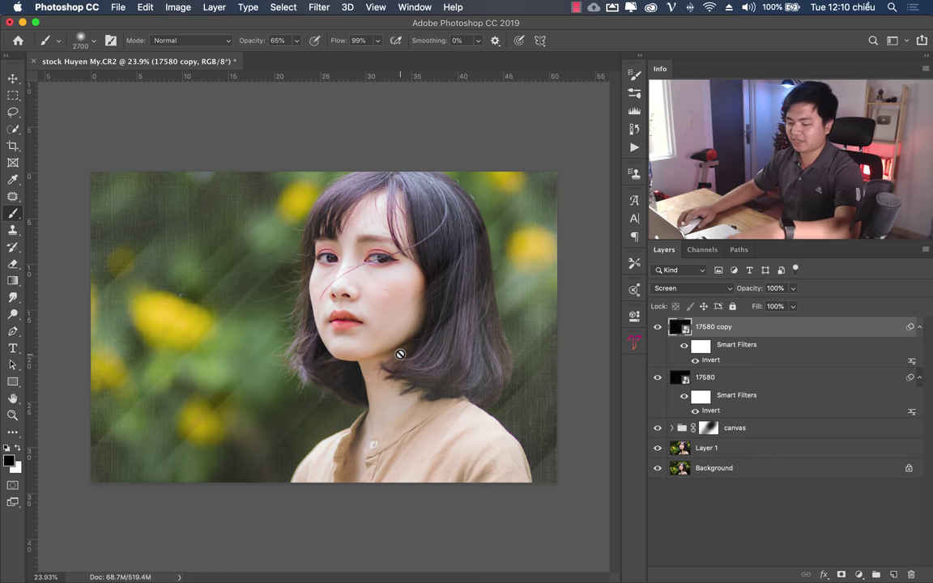
key(ctrl+t)
right_click(439, 331)
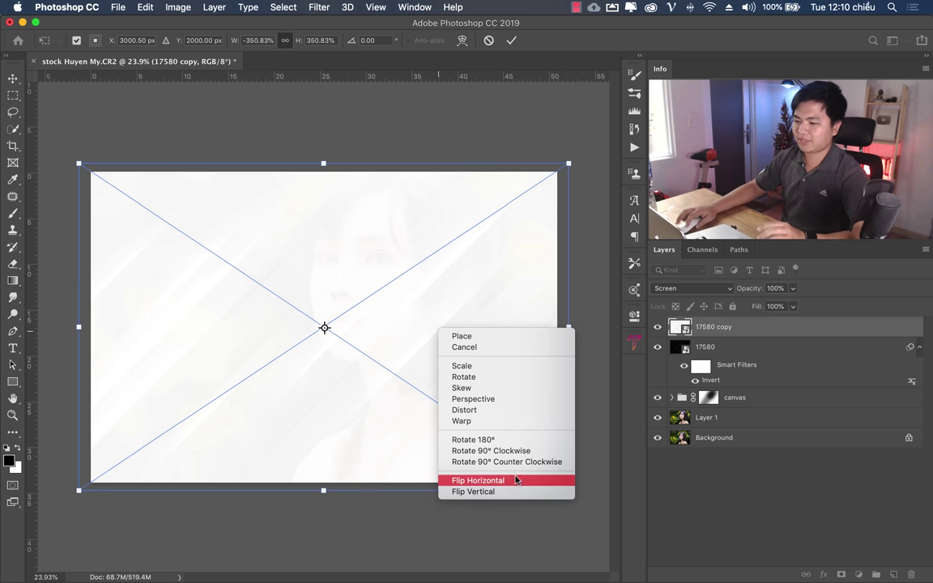
click(477, 481)
right_click(443, 350)
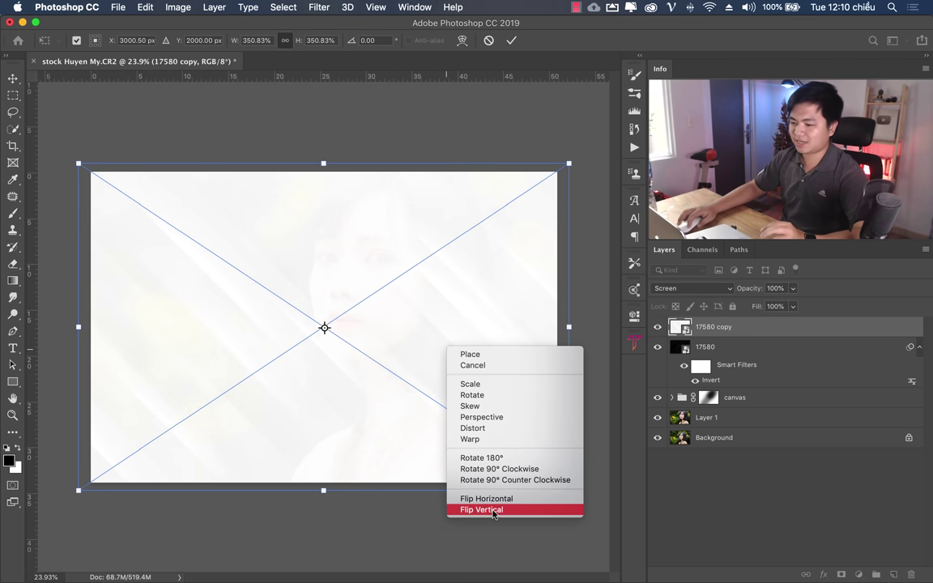
key(Escape)
right_click(450, 462)
click(449, 458)
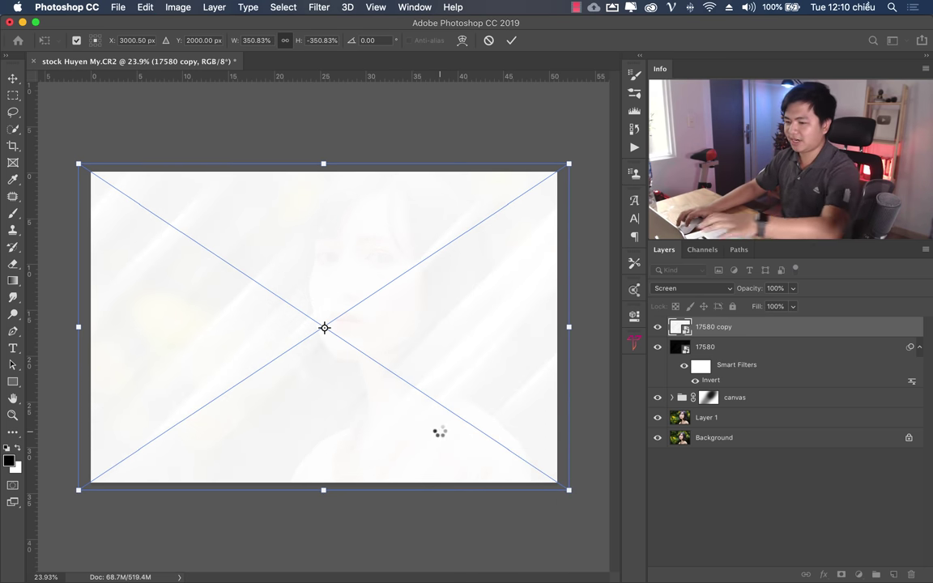
key(Return)
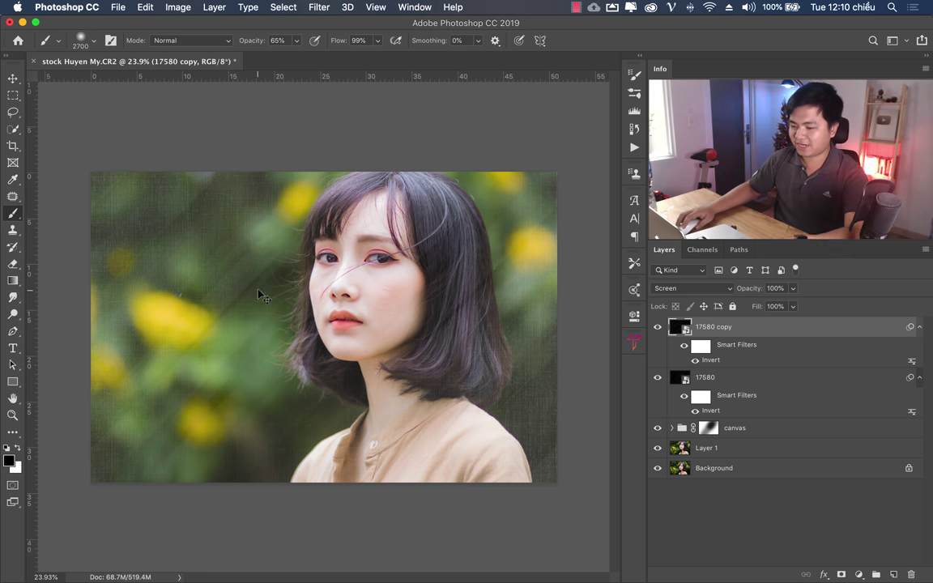
Step: Enlarge the 17580 copy past the canvas edges and select both texture layers
key(ctrl+t)
drag(78, 161, 38, 133)
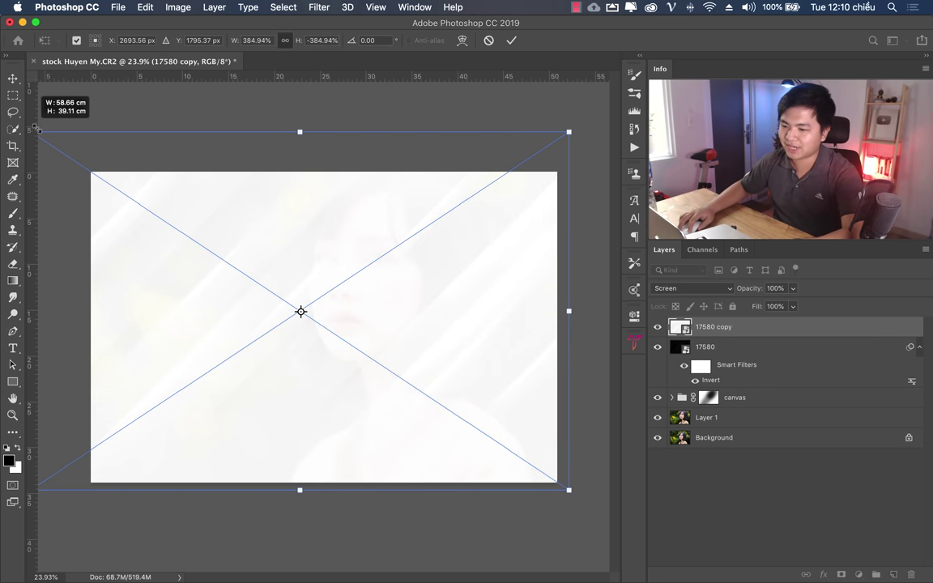
key(Return)
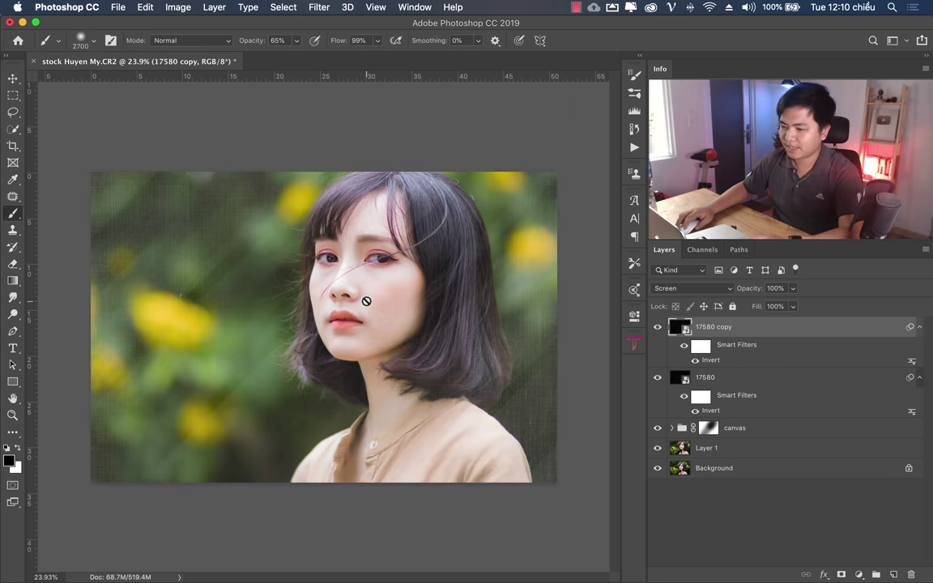
shift+click(755, 384)
Step: Apply a 27.5 px Gaussian Blur to layer 17580
click(702, 383)
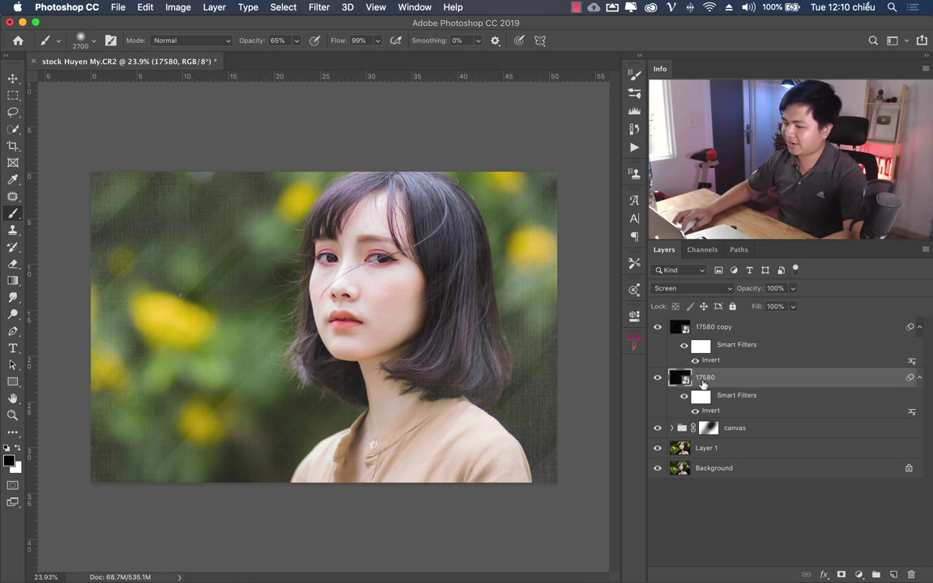
click(312, 8)
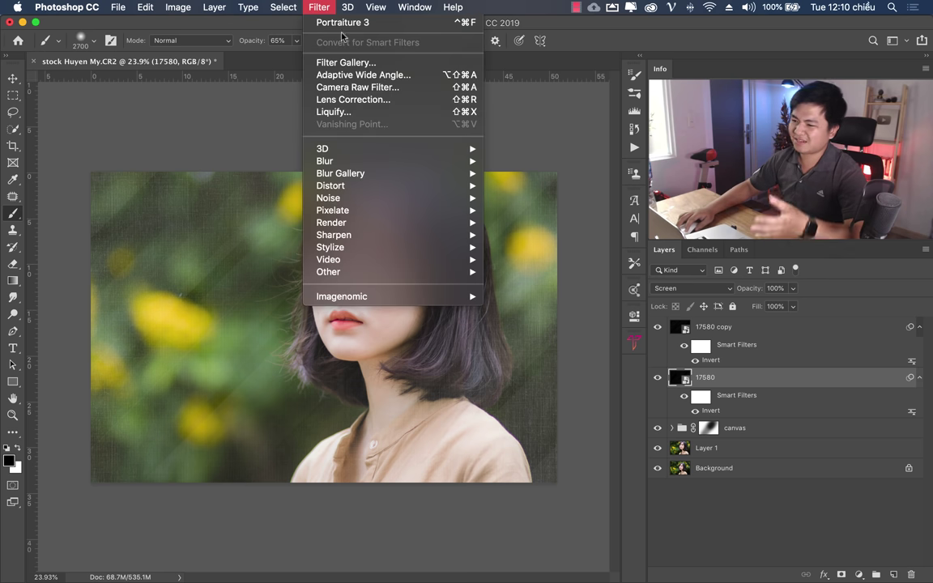
click(587, 27)
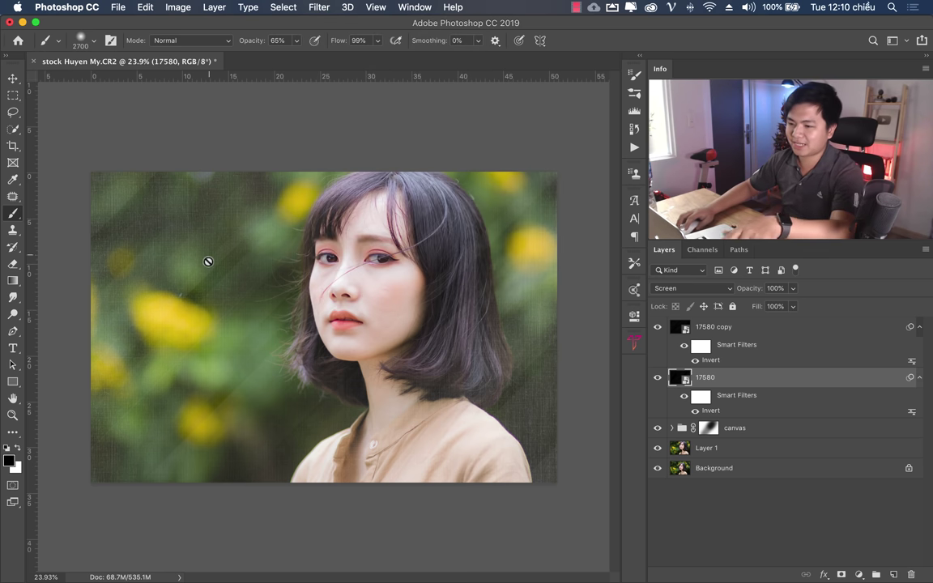
click(319, 8)
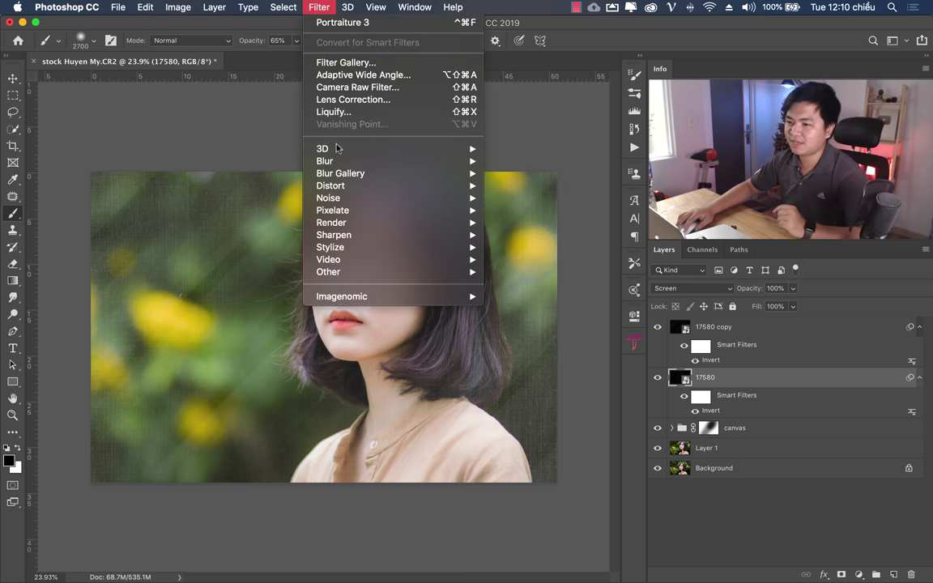
click(714, 378)
mouse_move(325, 161)
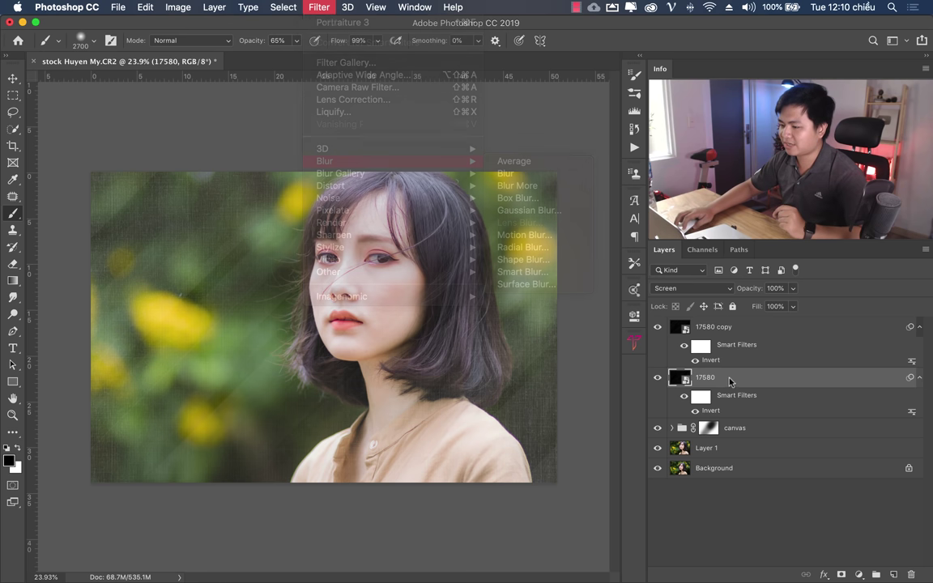
click(319, 7)
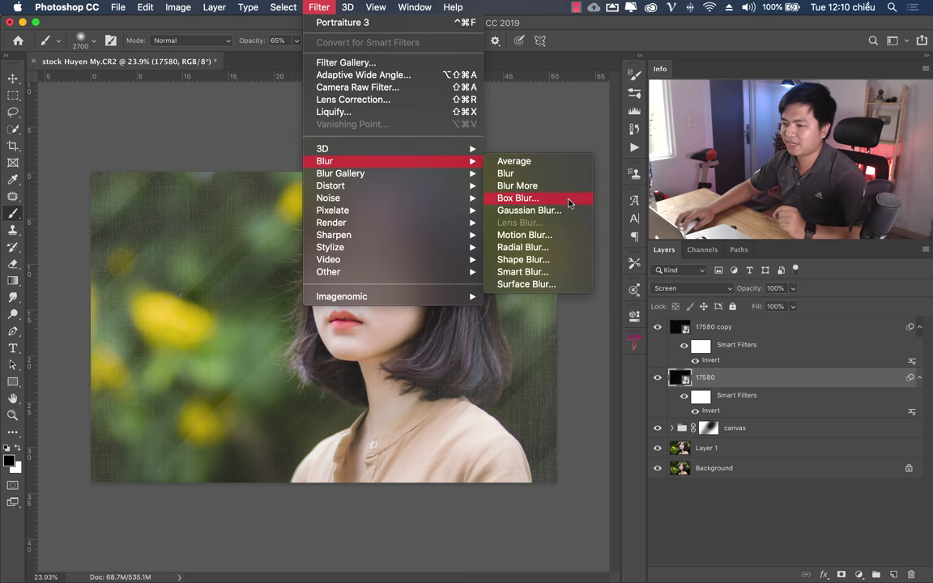
click(561, 209)
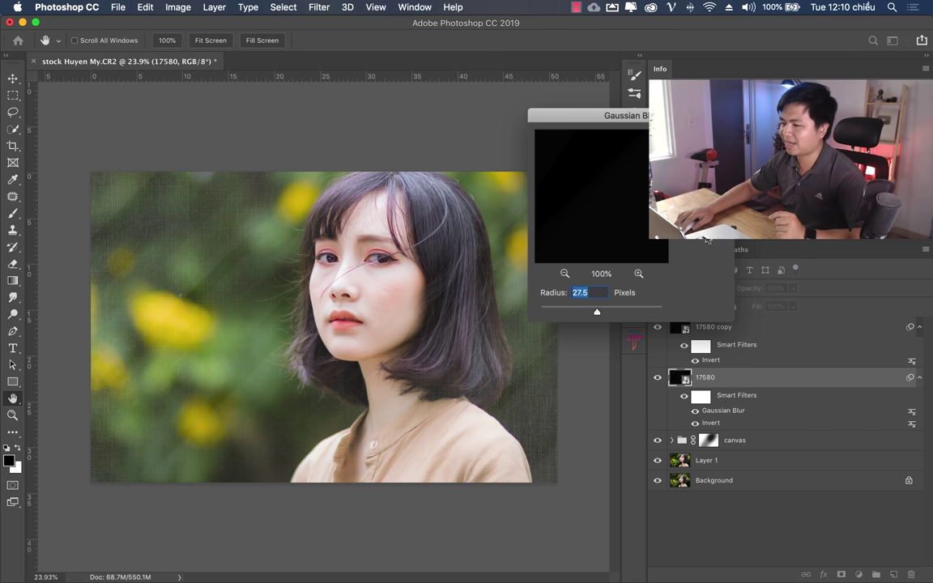
Step: Repeat the 27.5 px Gaussian Blur on the 17580 copy layer
click(762, 330)
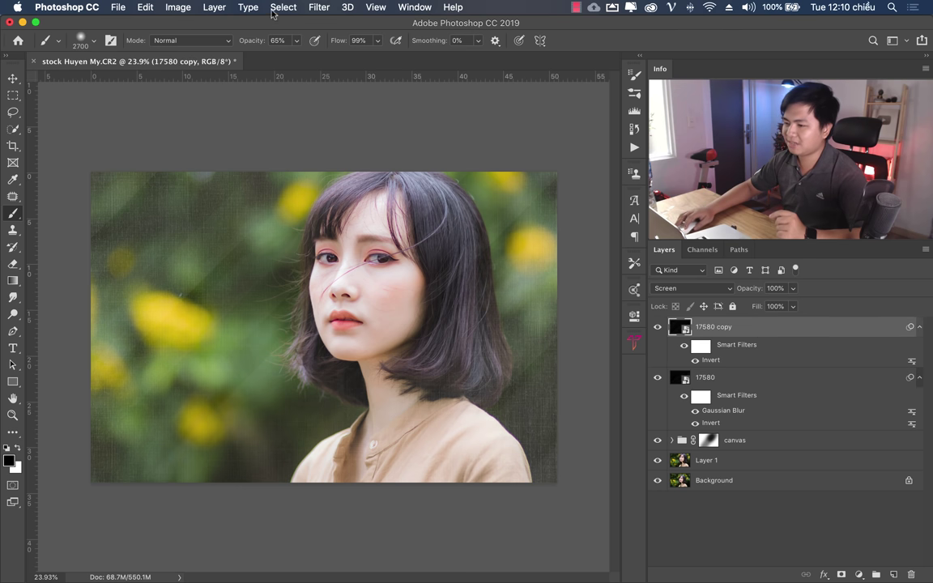
click(320, 7)
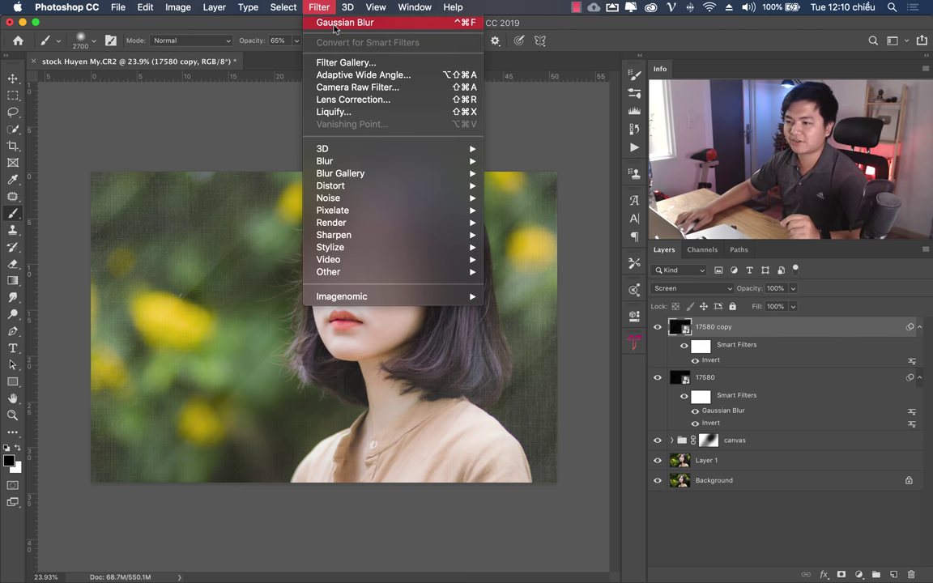
click(334, 23)
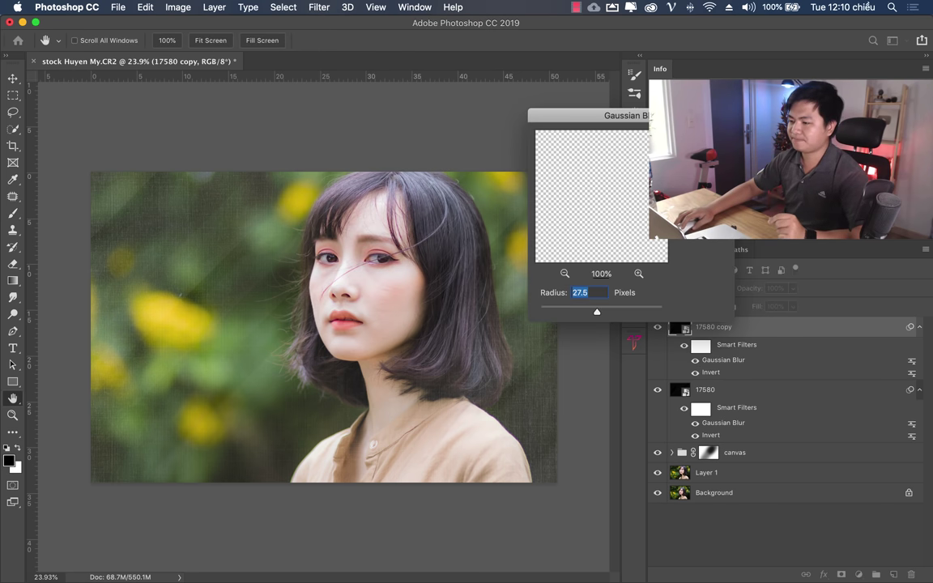
key(Return)
key(b)
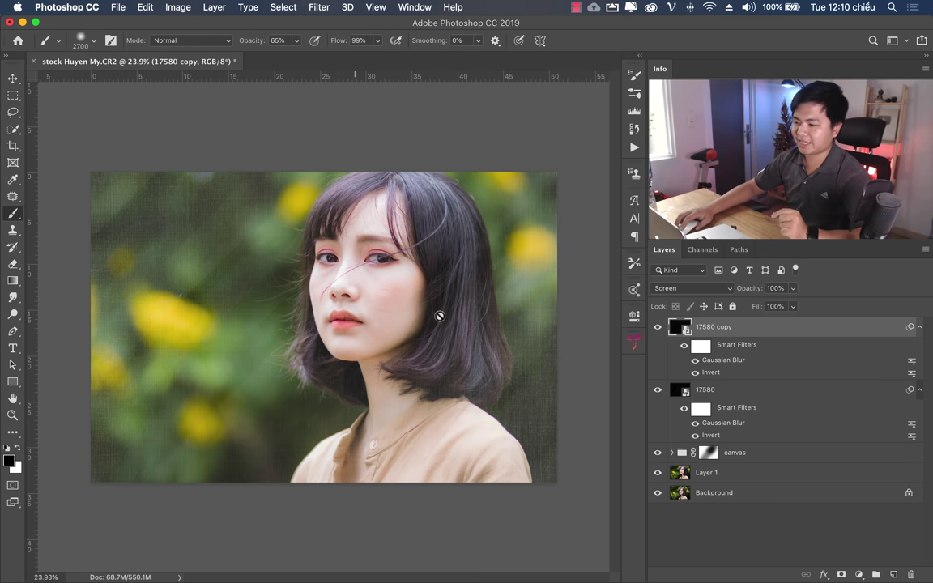
Step: Toggle the texture layers' visibility to compare the blurred overlay
click(656, 328)
click(657, 328)
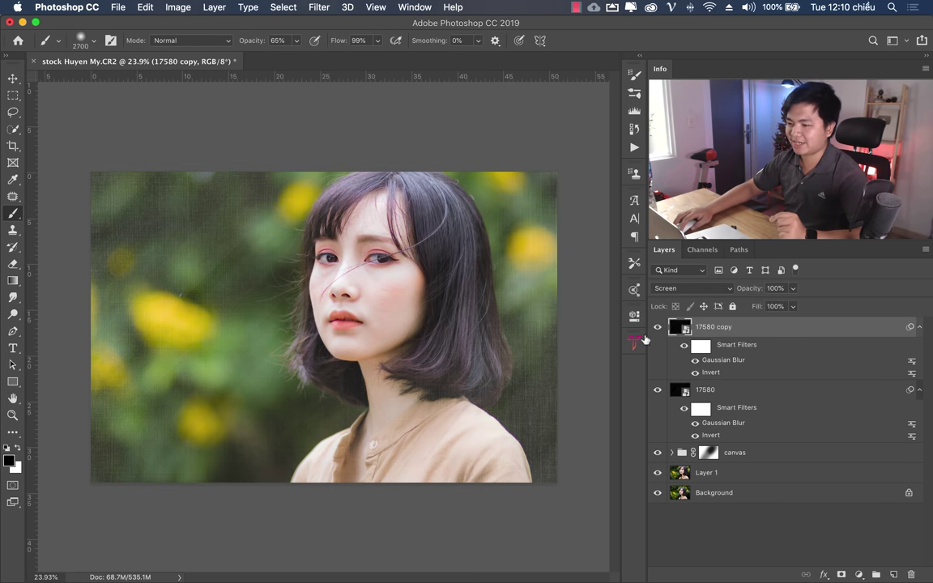
drag(656, 332, 657, 401)
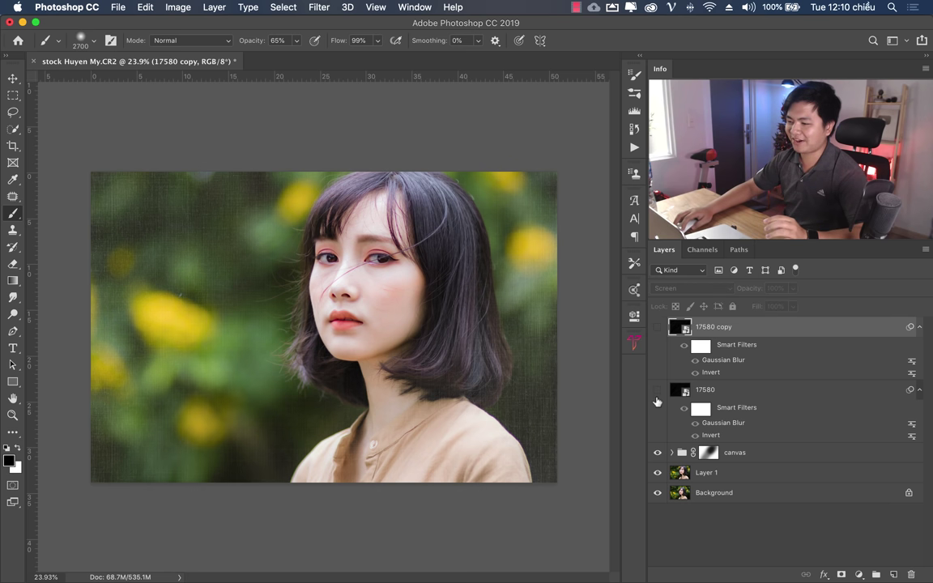
click(657, 325)
Step: Group the two 17580 texture layers
shift+click(733, 395)
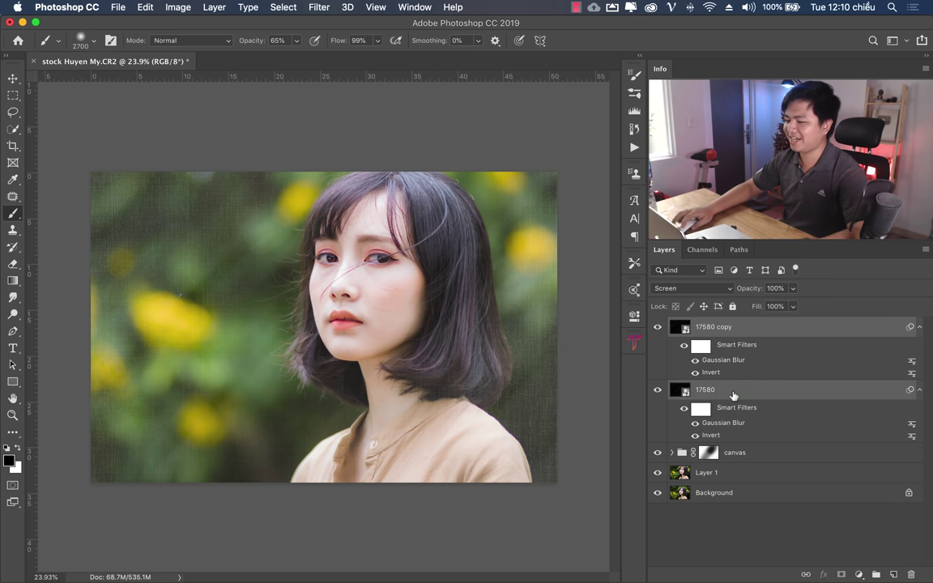
right_click(728, 394)
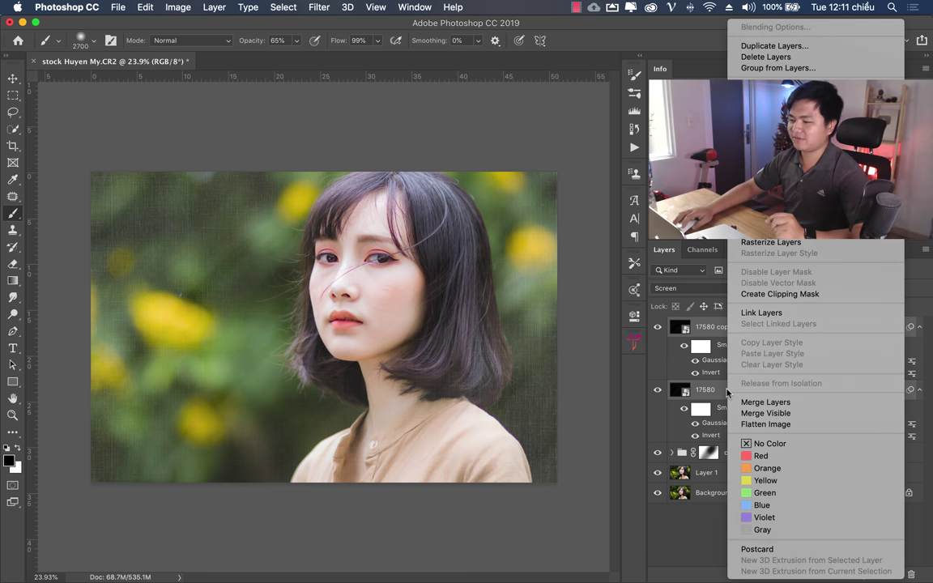
click(773, 68)
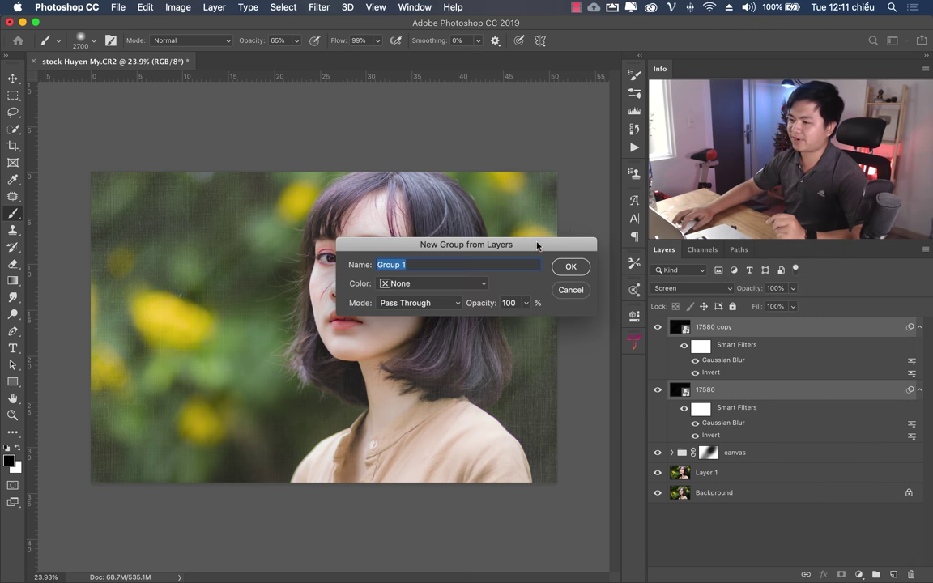
click(571, 269)
Step: Name the group 'meo cao', add a layer mask, and brush away the neck and lower left
double_click(704, 325)
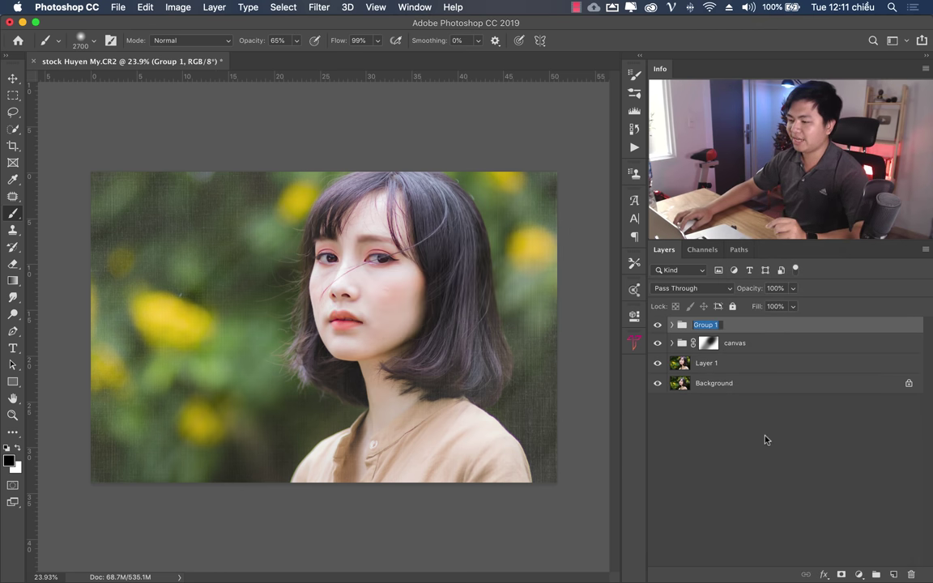
text(vet)
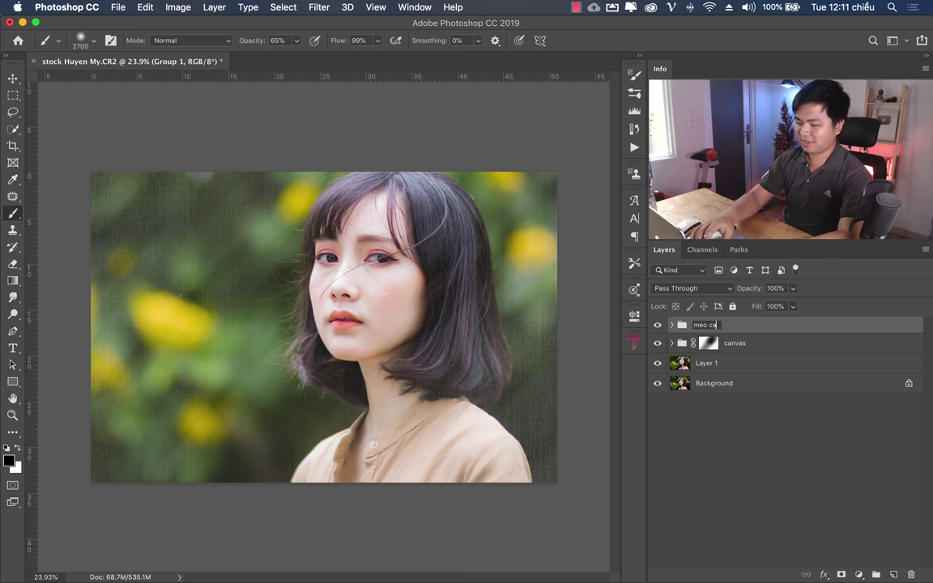
text(o)
key(Return)
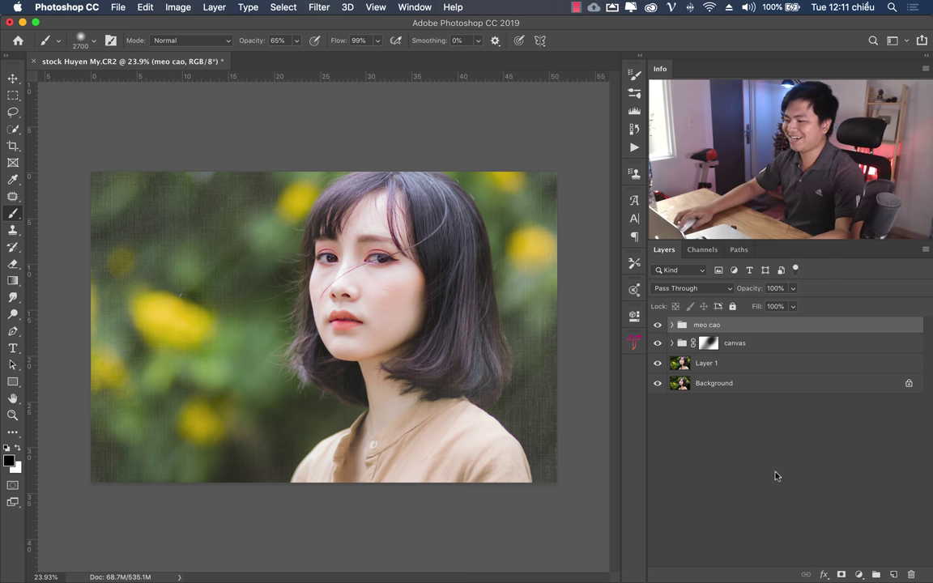
click(841, 575)
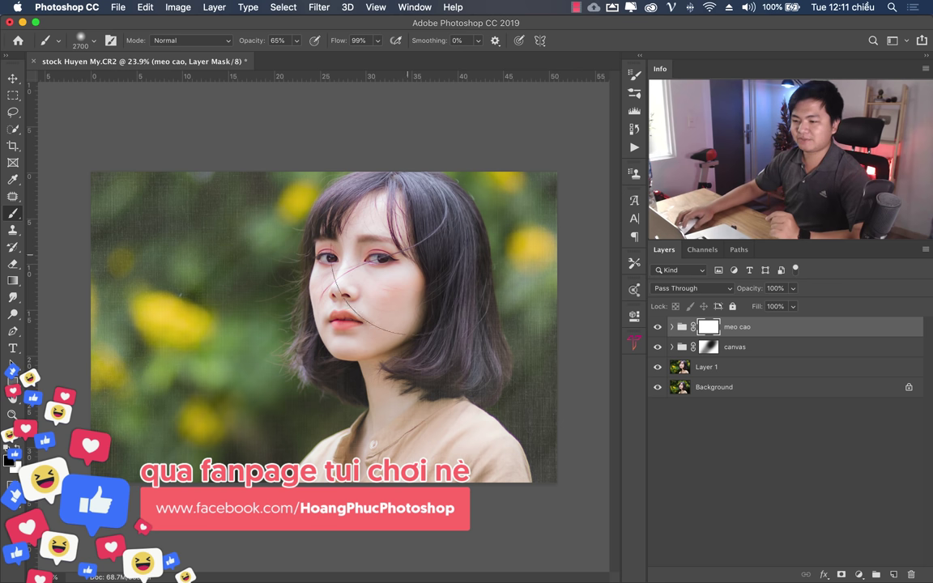
drag(229, 518, 239, 465)
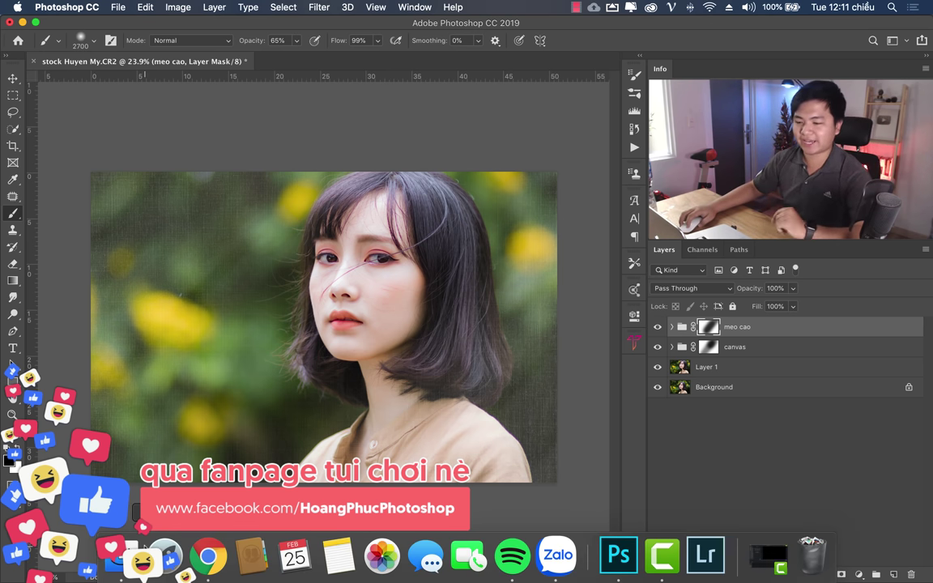
Step: Browse the Finder texture folders, previewing the 151.jpg bokeh image
click(122, 558)
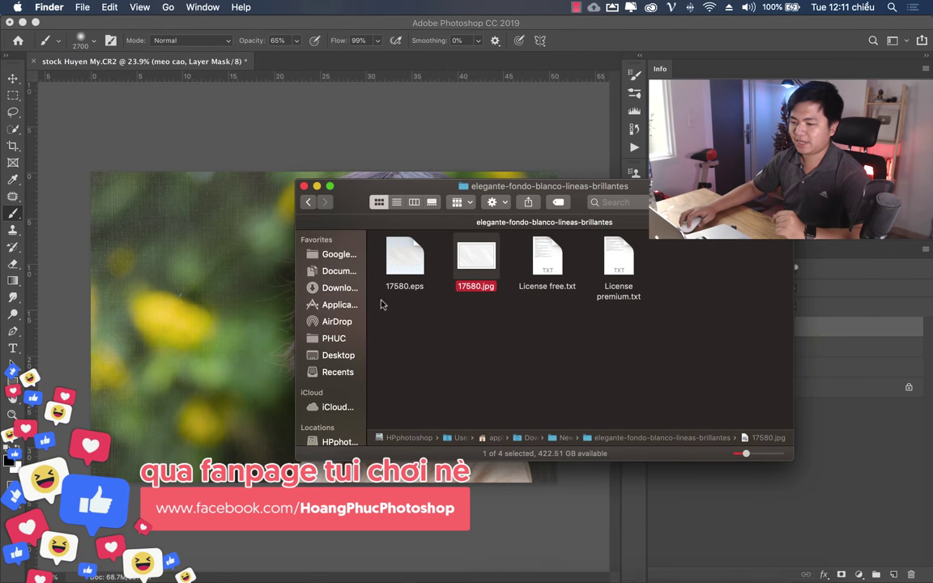
click(306, 202)
double_click(544, 258)
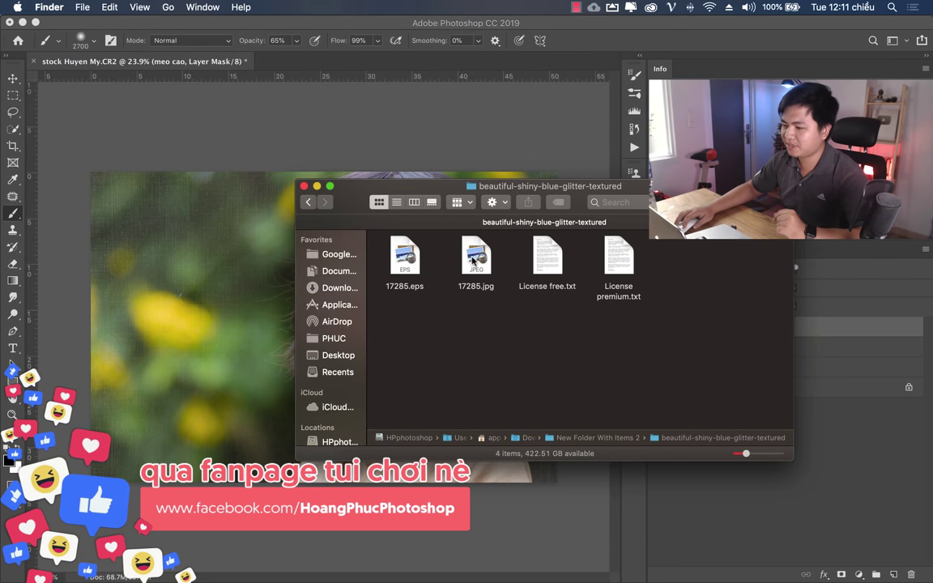
click(306, 202)
double_click(477, 324)
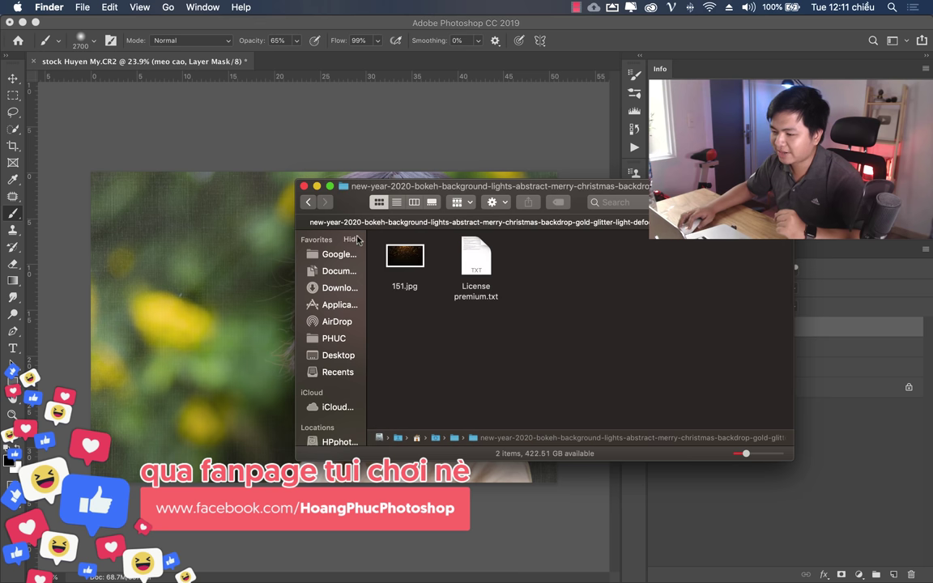
click(405, 258)
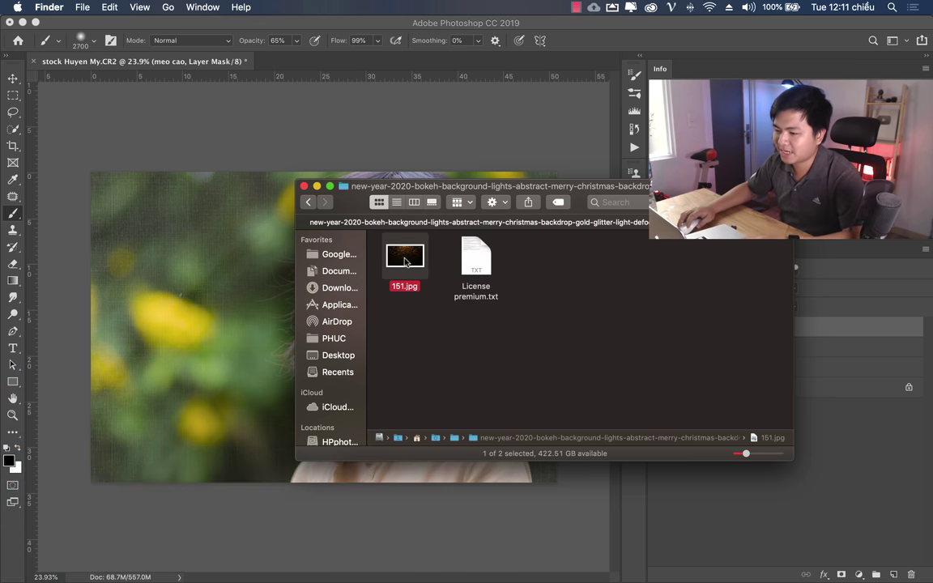
key(space)
key(space)
Step: Open the dark-abstract-texture folder and select 5788.jpg
click(308, 203)
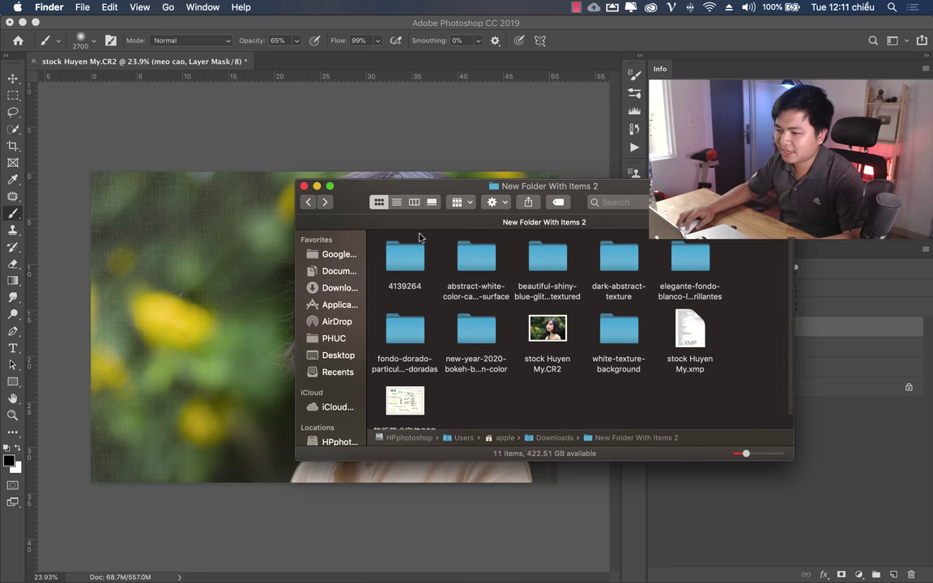
double_click(482, 262)
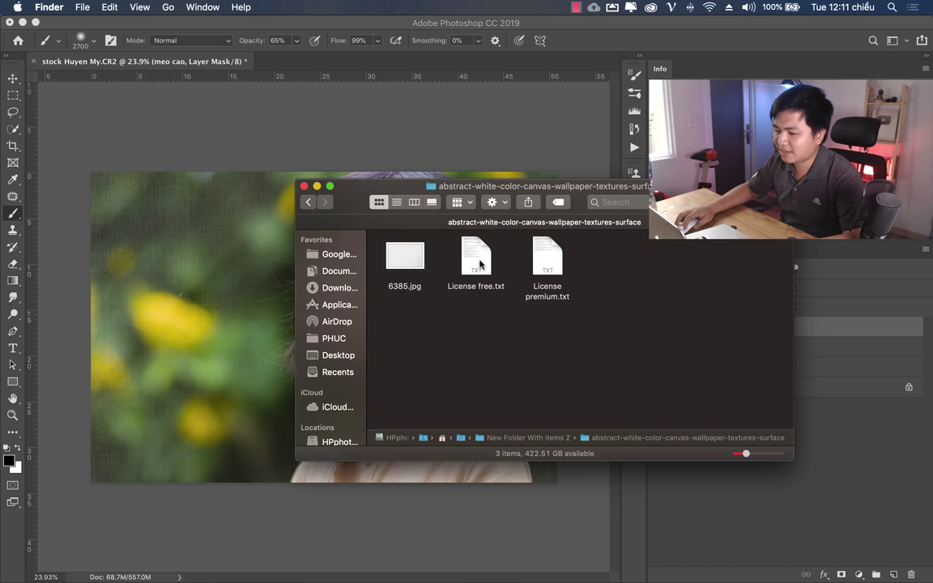
click(306, 203)
double_click(413, 258)
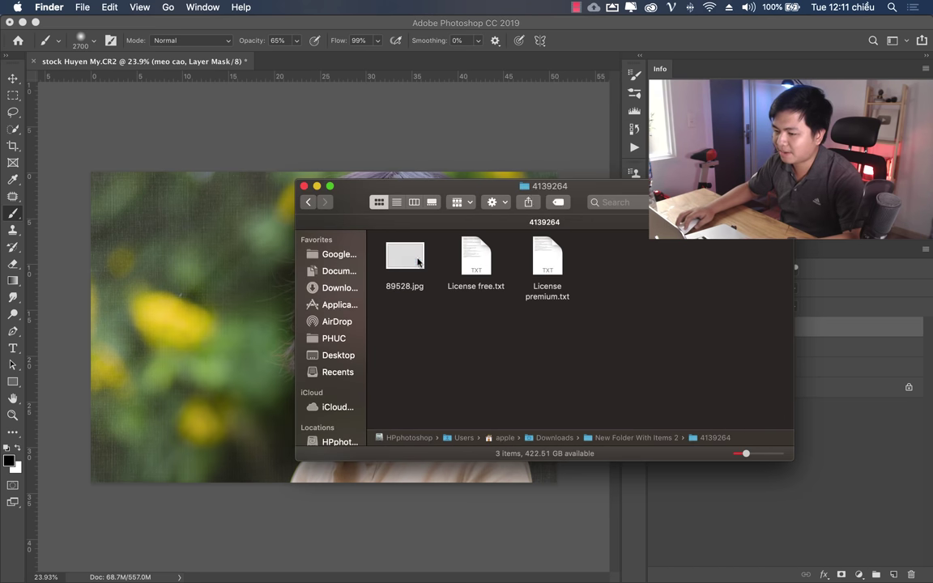
click(312, 204)
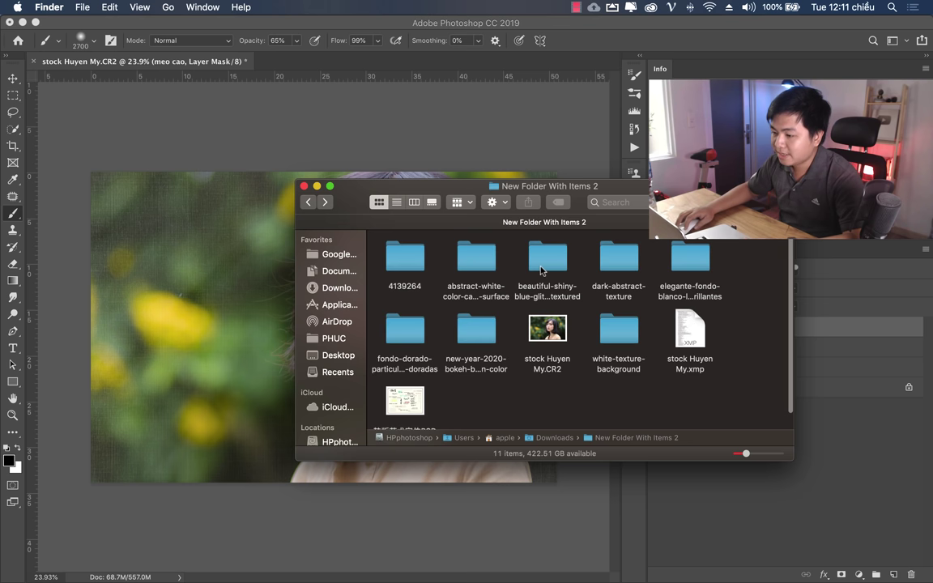
double_click(603, 259)
click(407, 259)
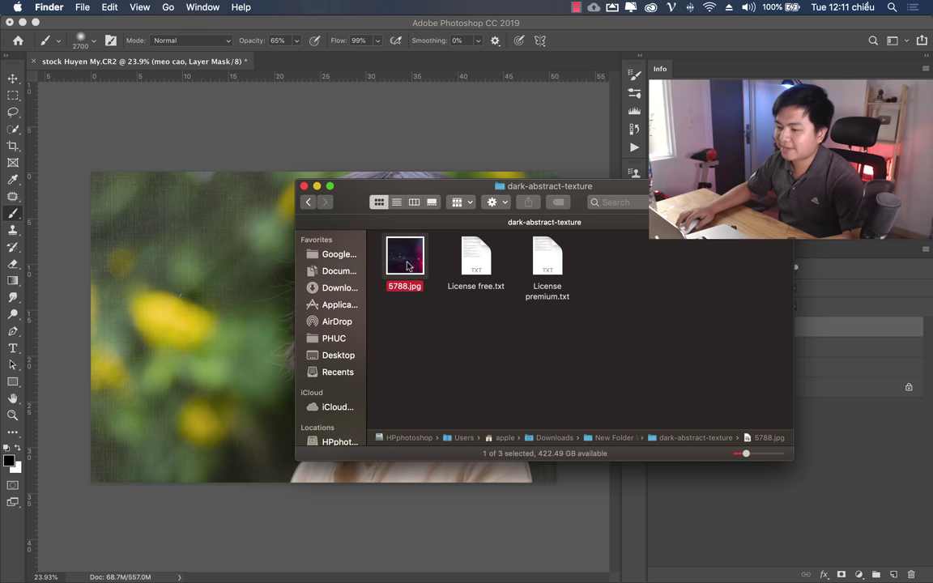
Step: Place 5788.jpg over the portrait and blend it in Screen mode
drag(407, 259, 194, 280)
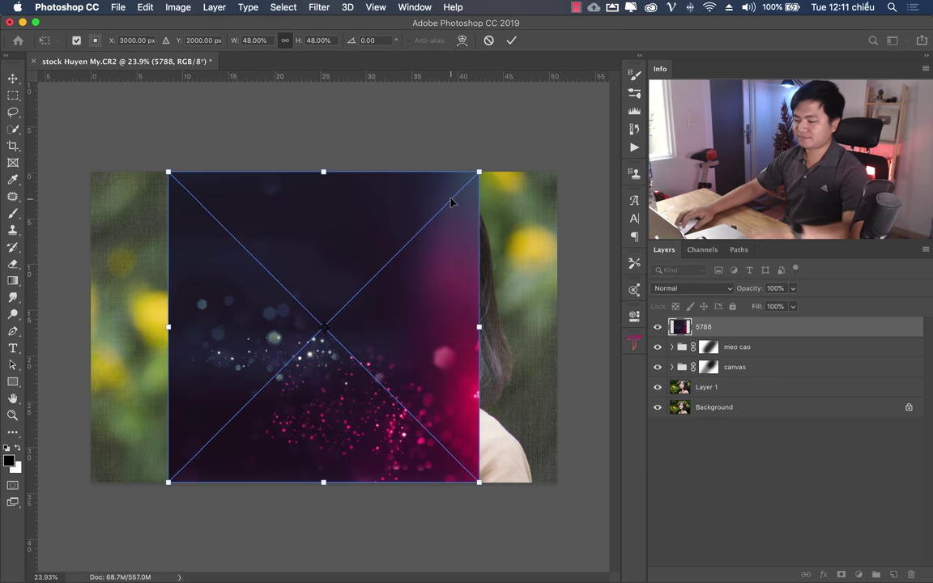
key(Return)
key(b)
click(689, 288)
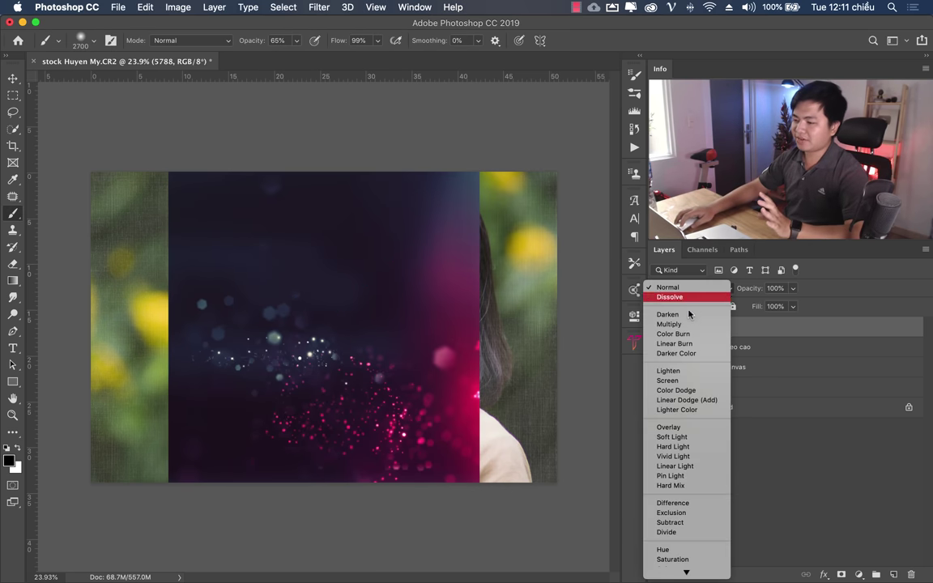
click(681, 379)
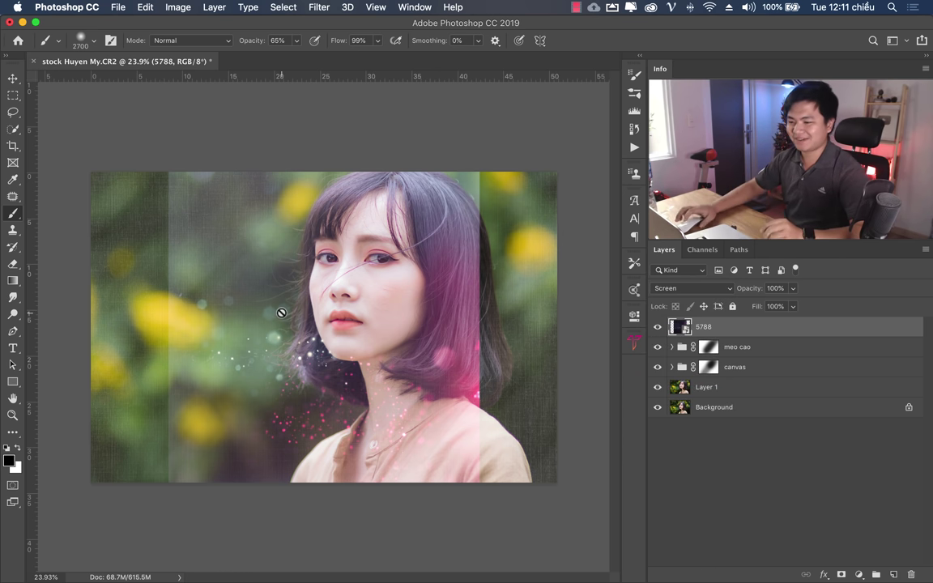
Step: Scale the 5788 texture to 96.40% and rotate it to −45.30°
key(ctrl+t)
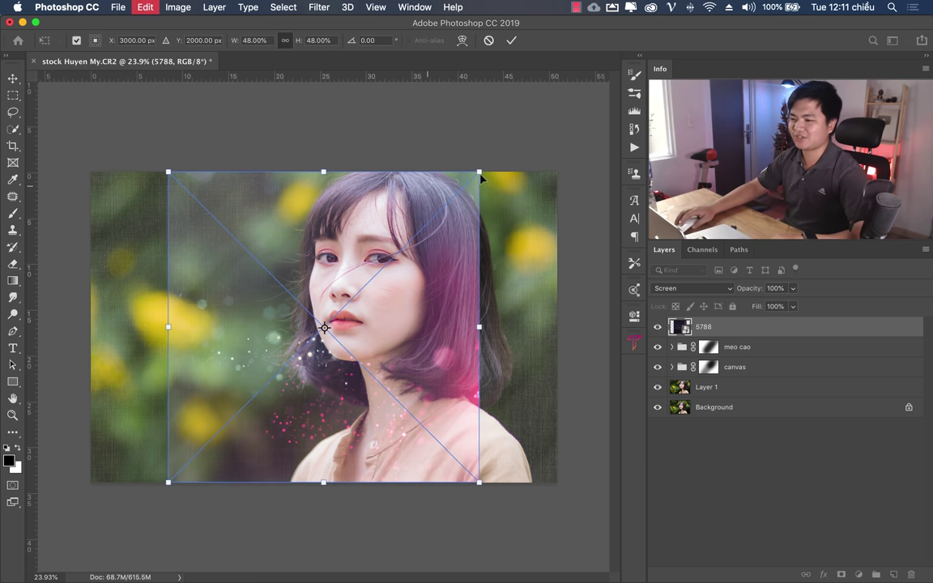
drag(481, 172, 637, 22)
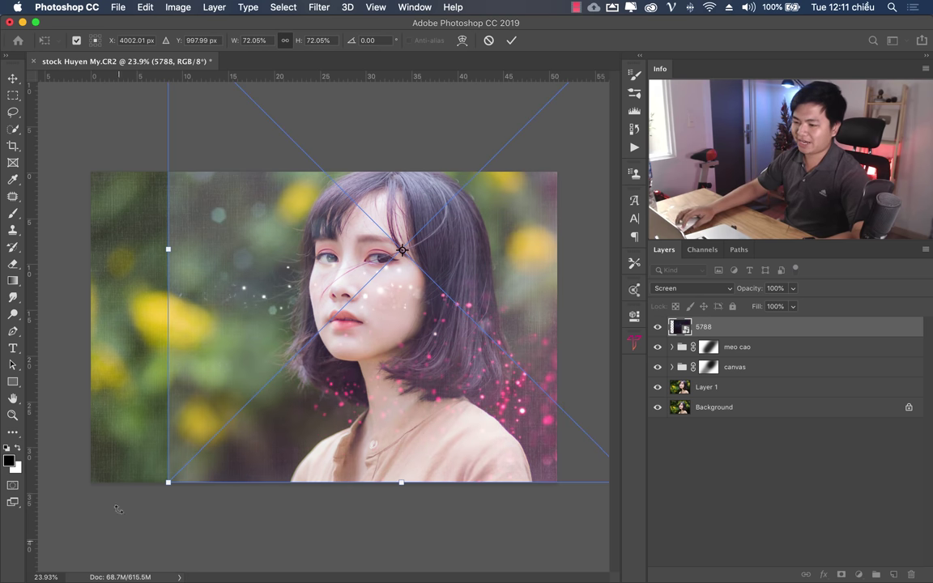
mouse_move(109, 454)
mouse_down()
mouse_move(132, 514)
mouse_move(405, 506)
mouse_up()
drag(412, 284, 407, 411)
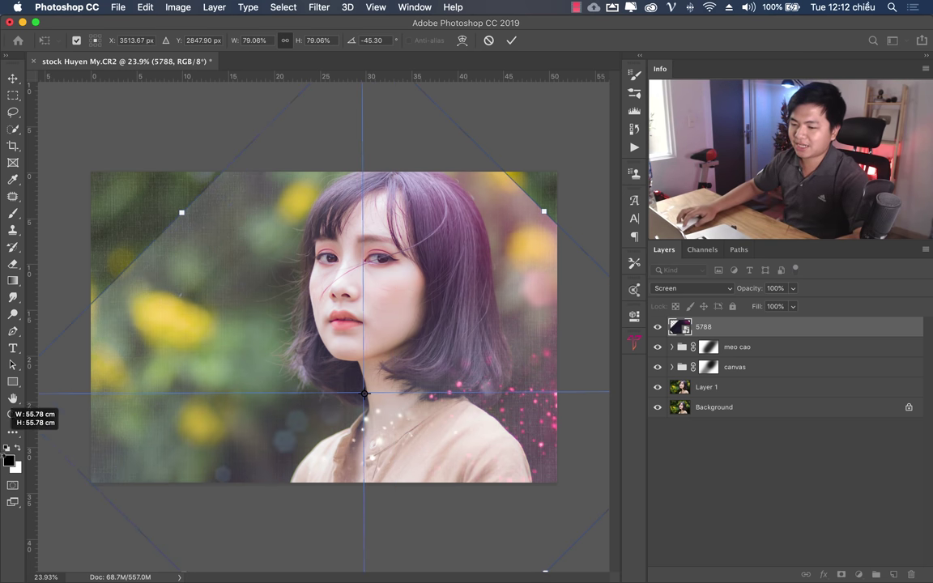
mouse_move(235, 323)
mouse_down()
mouse_move(386, 408)
mouse_move(401, 197)
mouse_up()
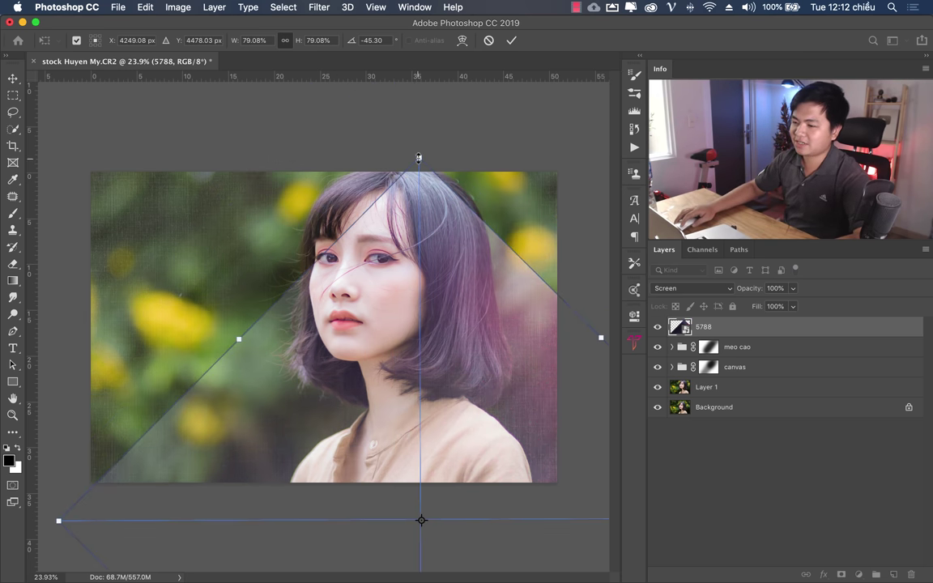
drag(419, 158, 434, 73)
mouse_move(500, 444)
mouse_down()
mouse_move(481, 408)
mouse_move(416, 427)
mouse_move(435, 431)
mouse_move(433, 443)
mouse_up()
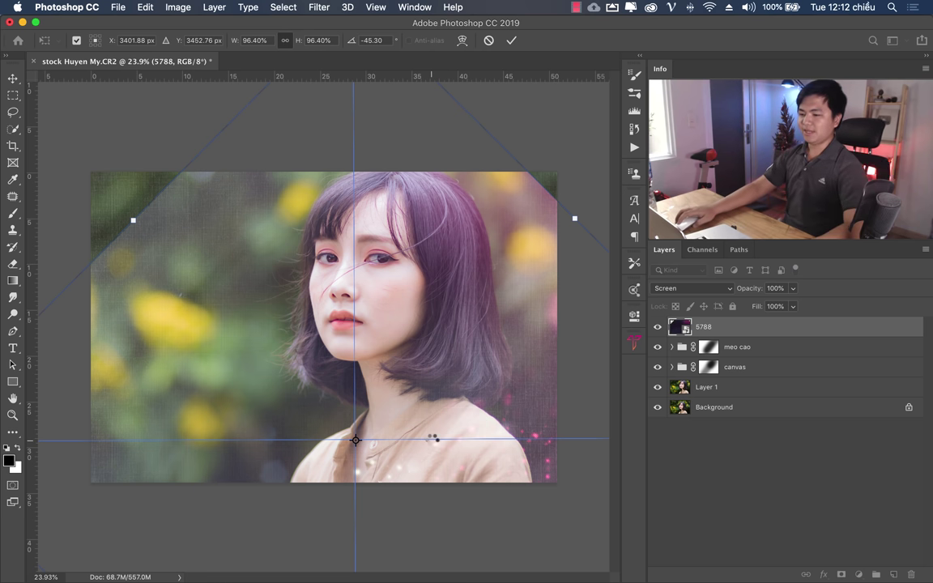
key(Return)
key(b)
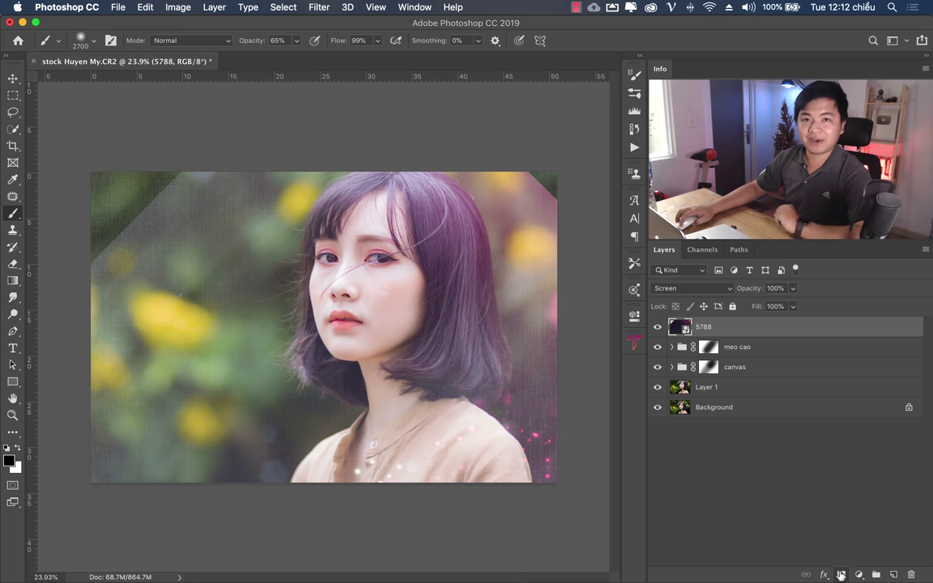
Step: Mask out the 5788 texture's top-right corner, then duplicate the layer as 5788 copy
click(841, 574)
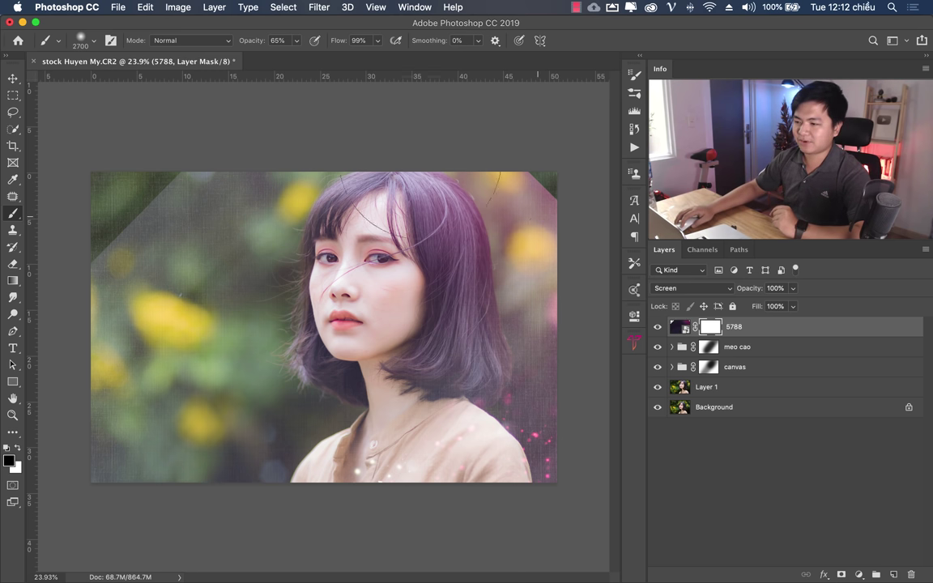
drag(527, 113, 87, 314)
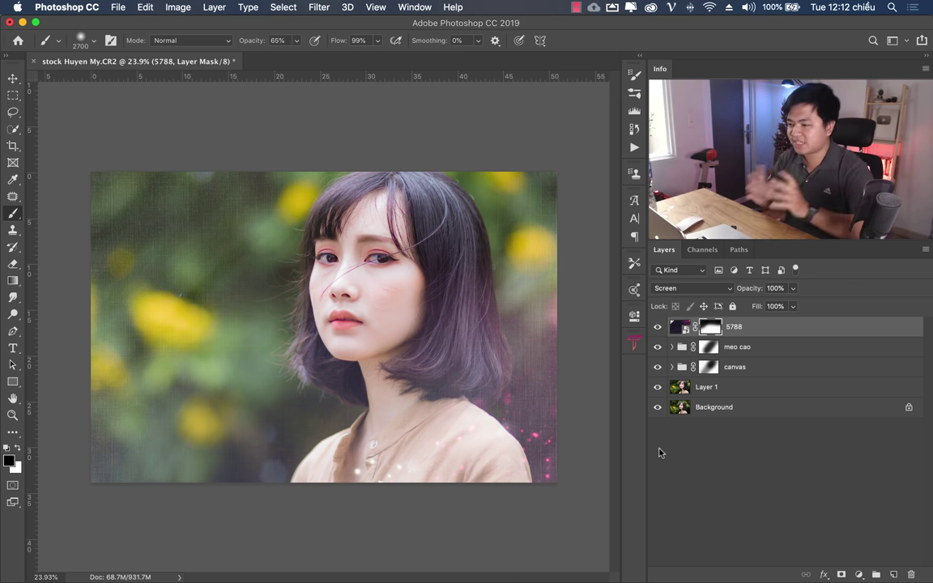
key(ctrl+j)
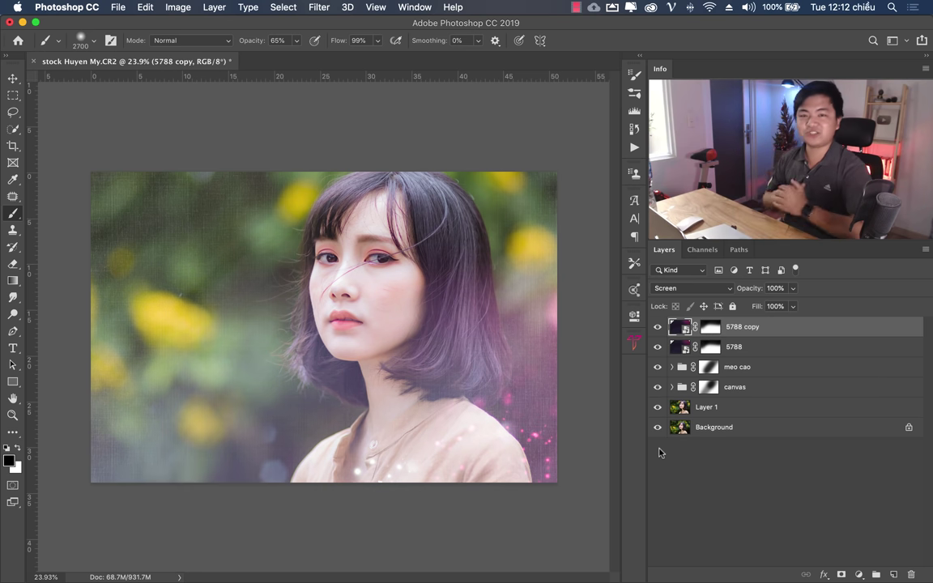
Step: Move the 5788 copy sparkles up and left, off the face
key(ctrl+t)
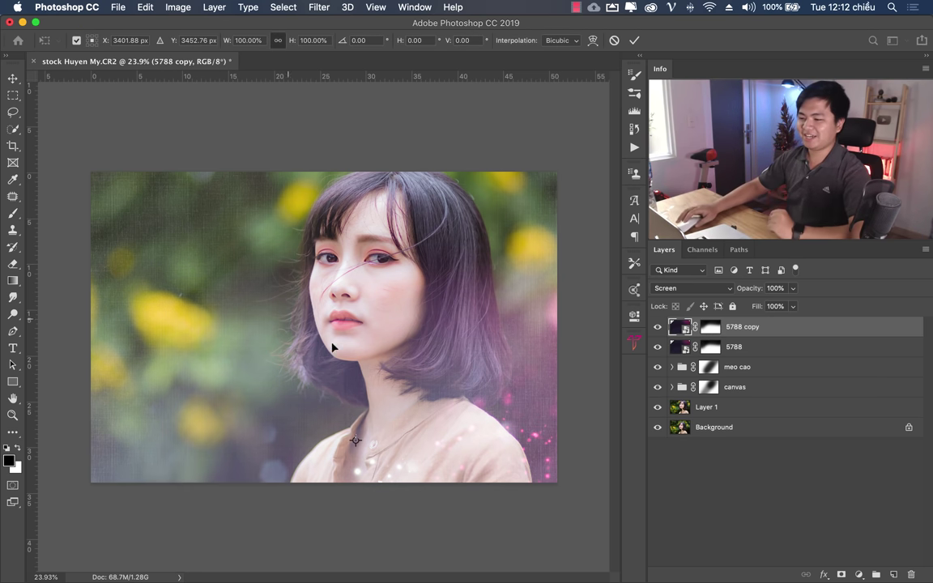
drag(397, 461, 326, 192)
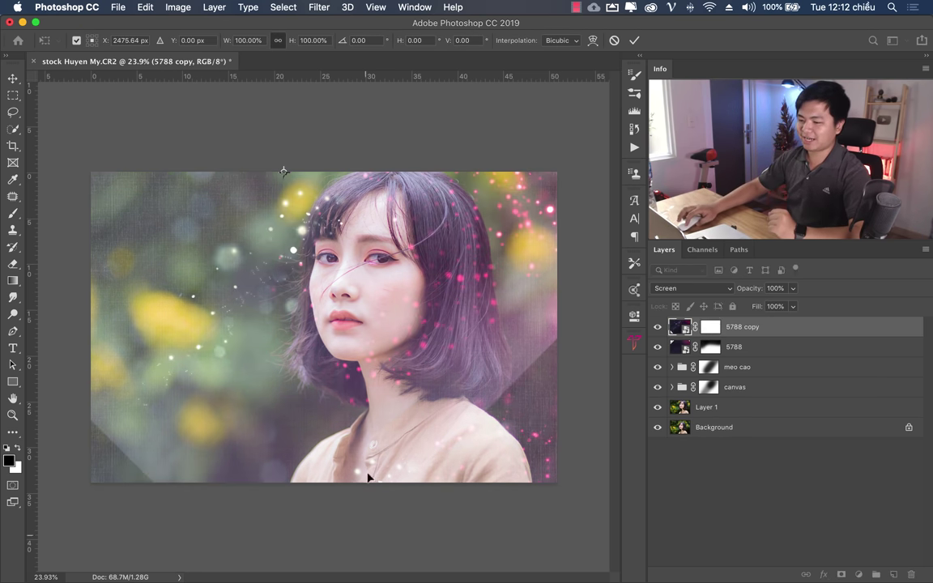
drag(369, 478, 365, 272)
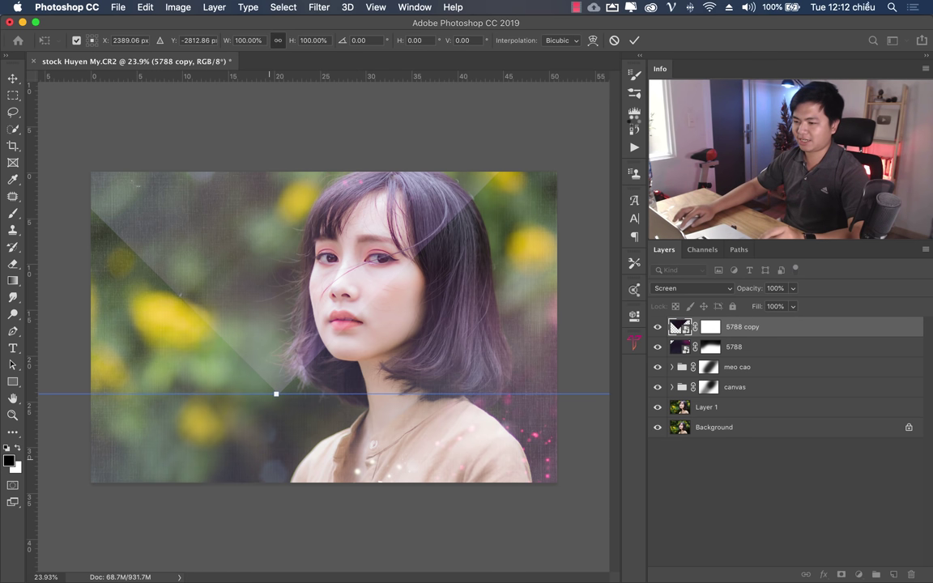
key(Return)
key(b)
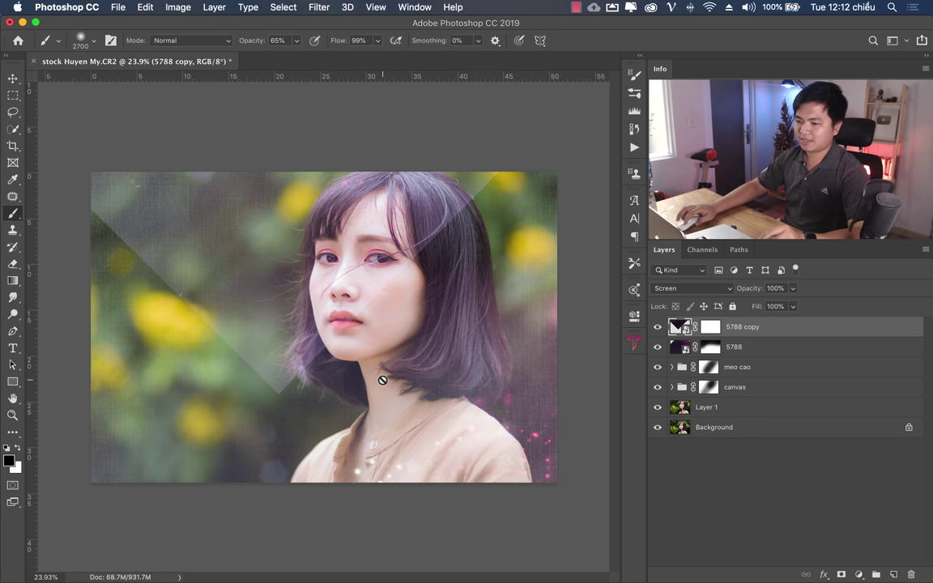
Step: Rotate 5788 copy to about -176°, scale it to 127%, and place it over the upper left
key(ctrl+t)
drag(276, 391, 567, 277)
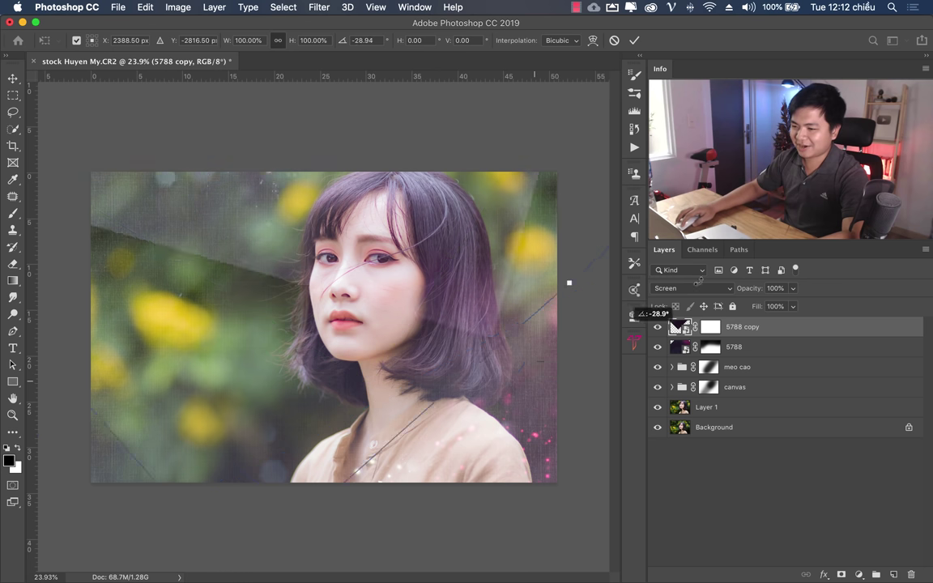
mouse_move(172, 178)
mouse_down()
mouse_move(233, 273)
mouse_move(156, 444)
mouse_move(437, 434)
mouse_move(556, 370)
mouse_up()
drag(180, 263, 153, 341)
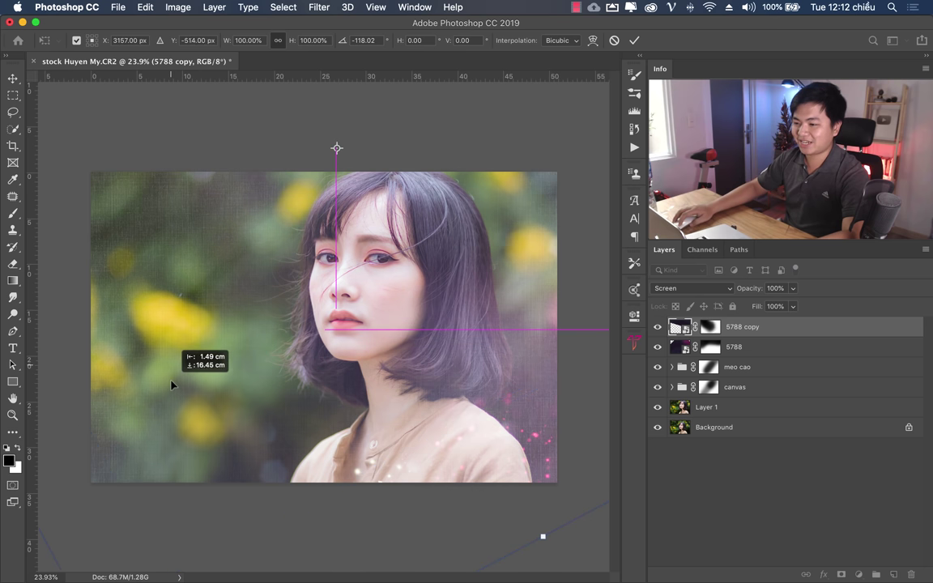
drag(549, 550, 705, 332)
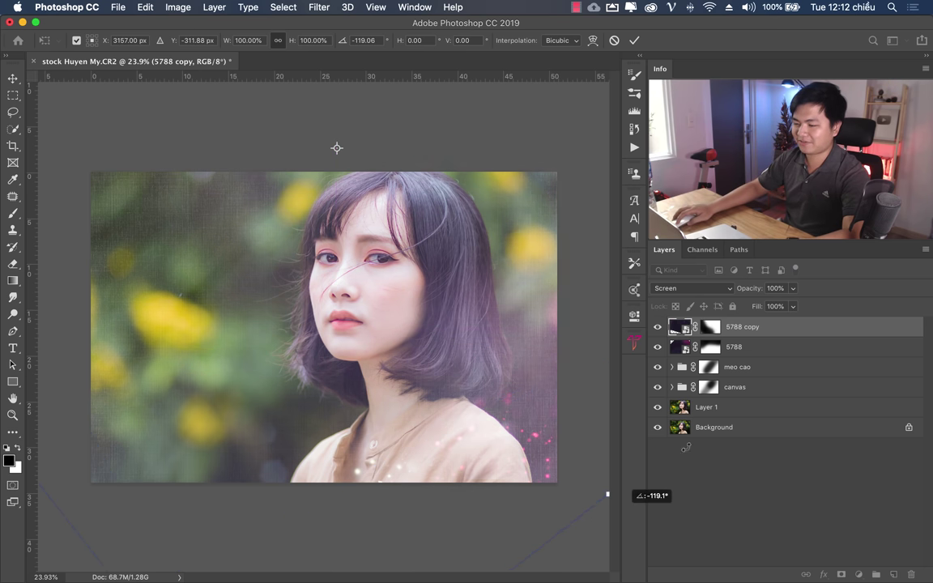
drag(174, 384, 129, 417)
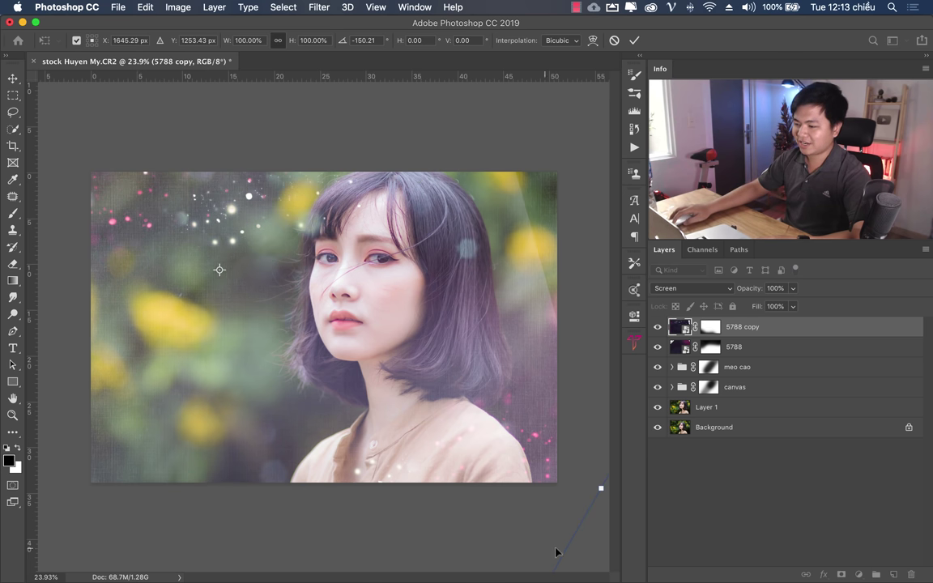
drag(585, 561, 658, 371)
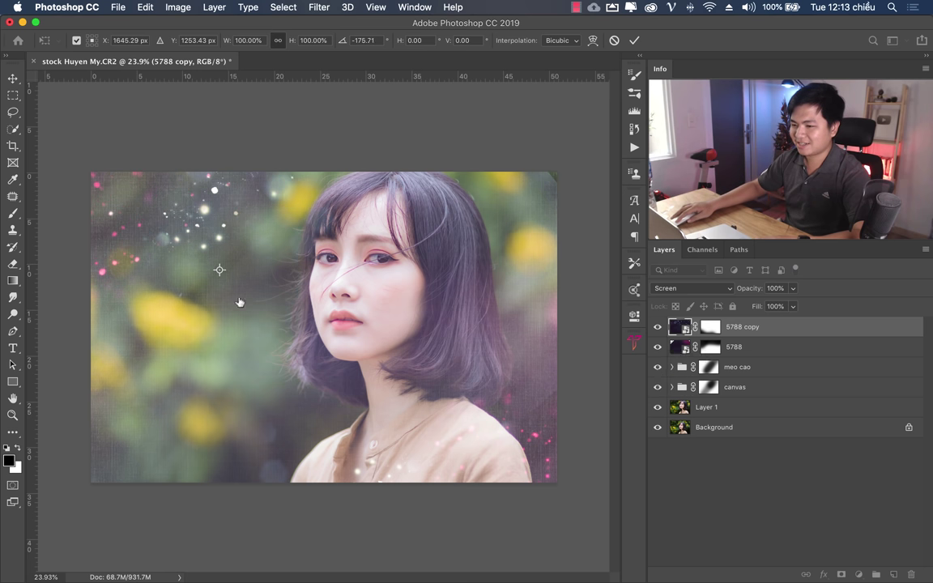
drag(285, 257, 206, 373)
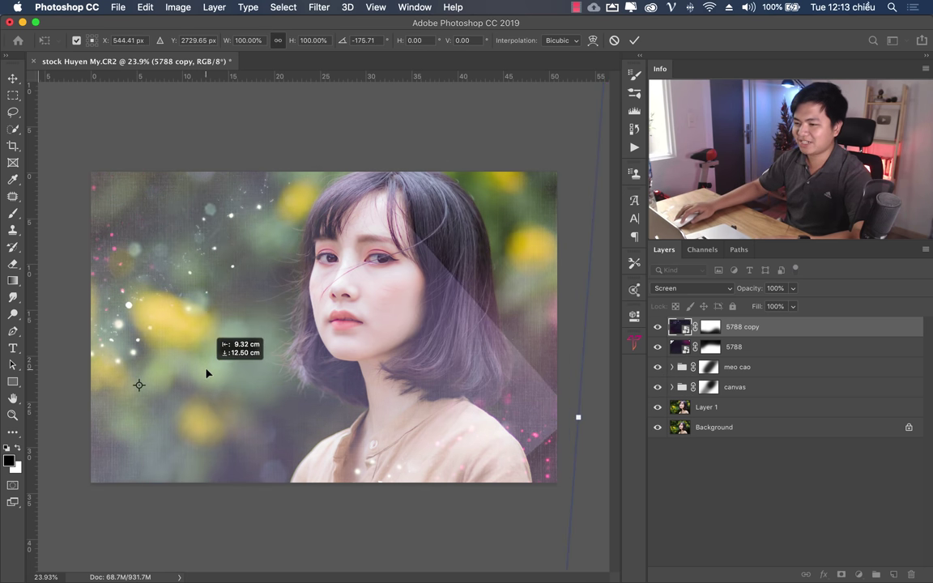
drag(403, 314, 391, 240)
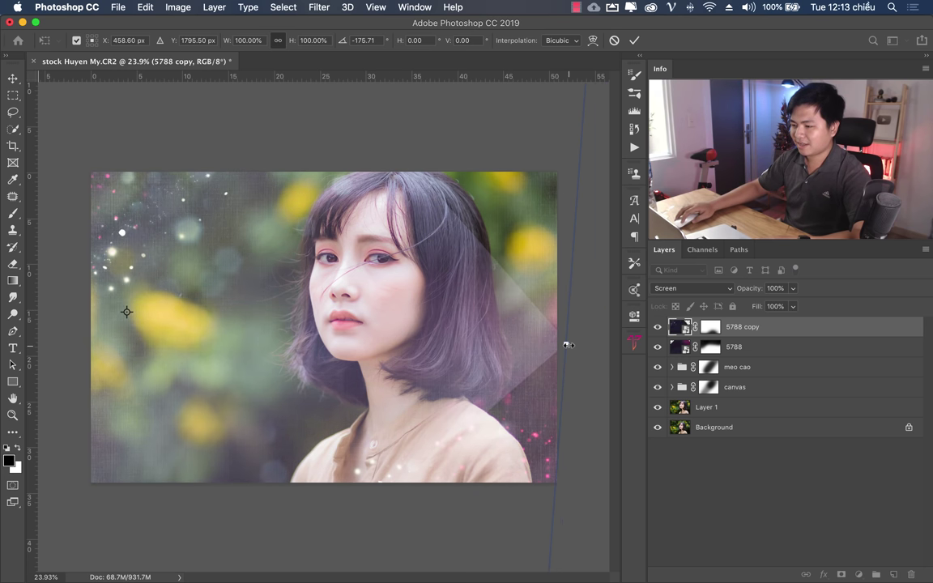
drag(565, 345, 713, 296)
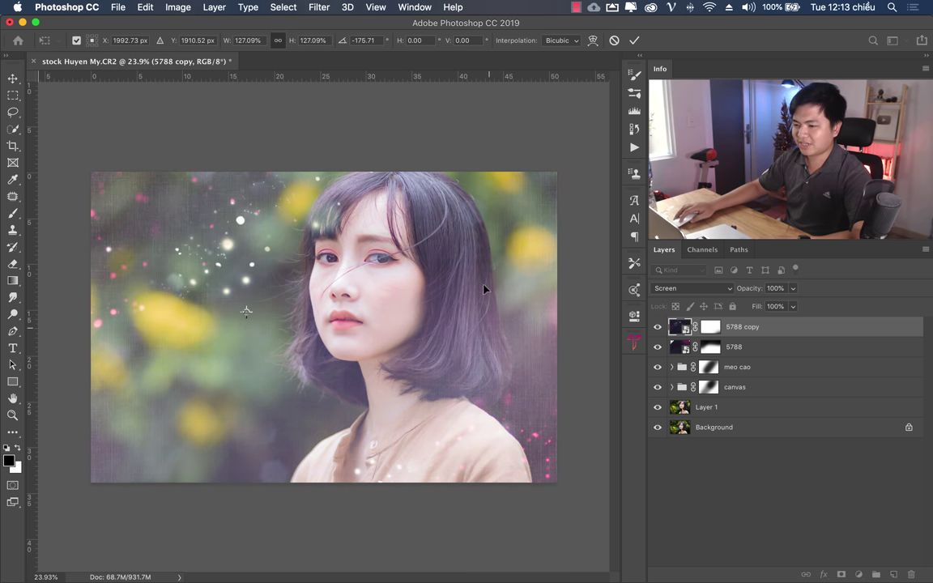
mouse_move(485, 289)
mouse_down()
mouse_move(478, 266)
mouse_move(442, 266)
mouse_move(399, 293)
mouse_move(383, 280)
mouse_move(387, 244)
mouse_move(358, 284)
mouse_move(350, 321)
mouse_up()
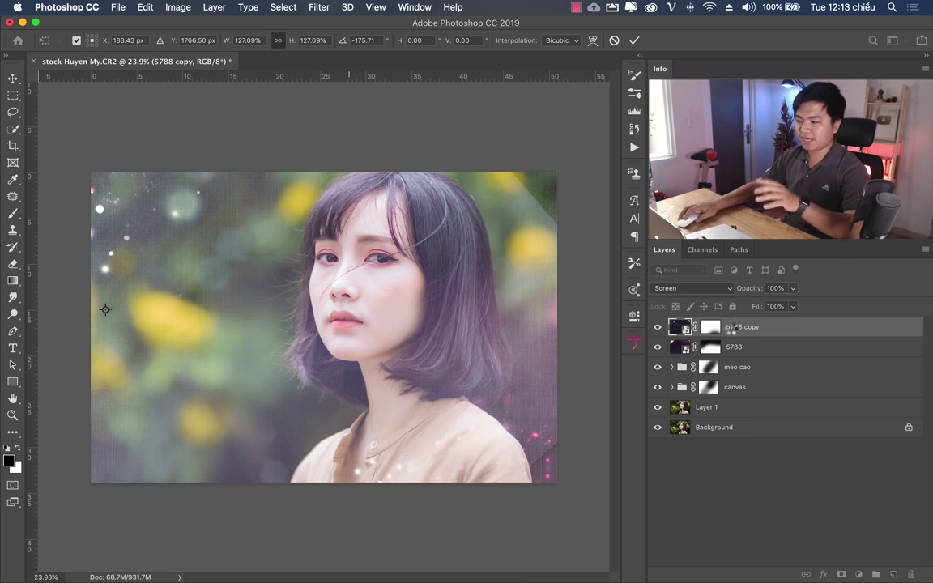
Step: Commit the 5788 copy transform and brush its mask black over the photo's upper right
click(711, 327)
key(b)
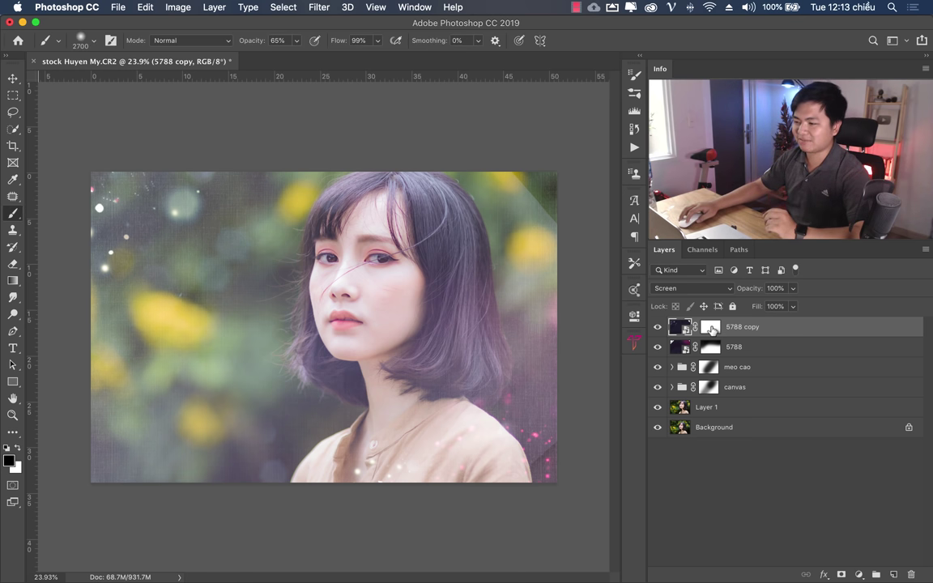
click(712, 328)
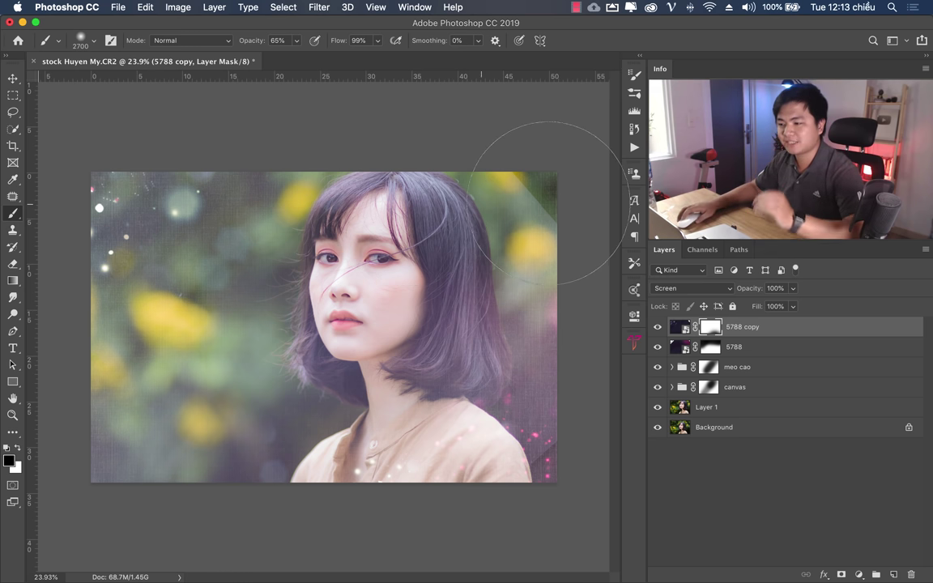
drag(521, 280, 538, 279)
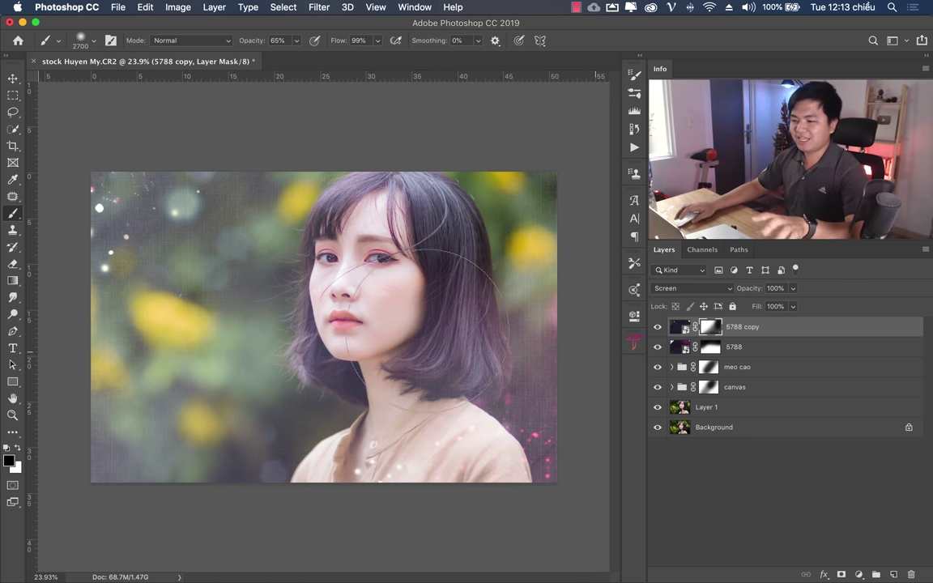
click(779, 348)
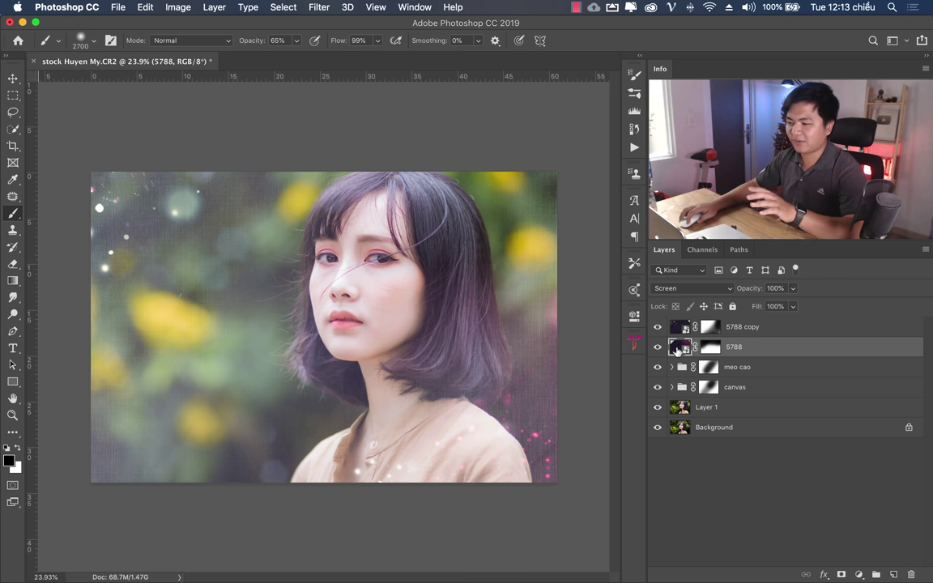
Step: Apply an S-shaped Curves smart filter to layer 5788 to deepen its shadows
key(alt+bracketright)
key(alt+bracketleft)
key(alt+bracketright)
key(alt+bracketleft)
key(alt+bracketright)
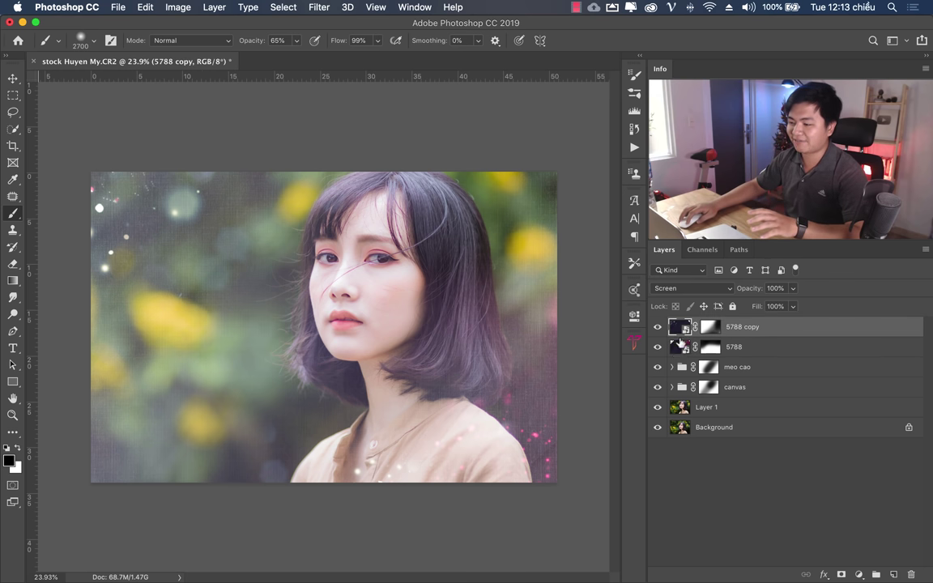
key(alt+bracketleft)
key(ctrl+backslash)
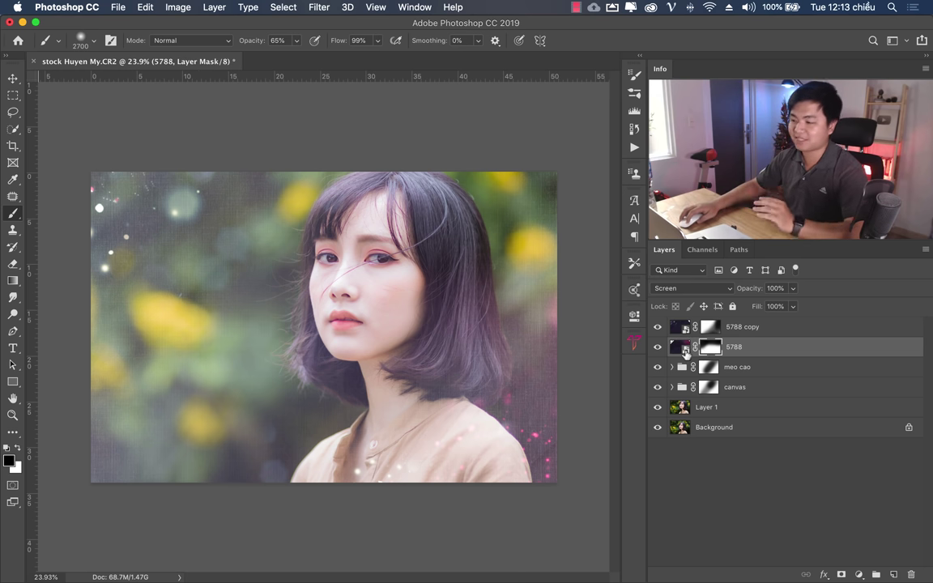
click(679, 354)
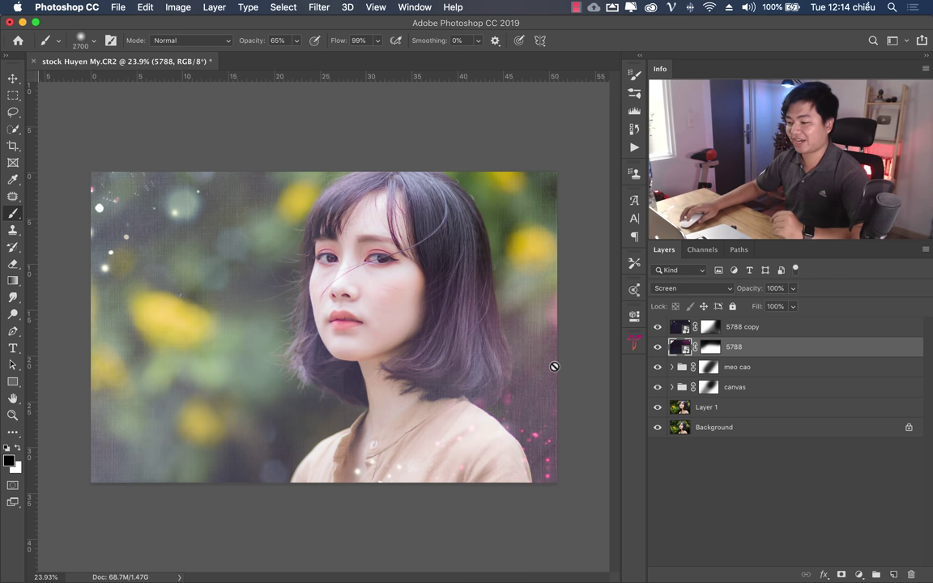
key(ctrl+m)
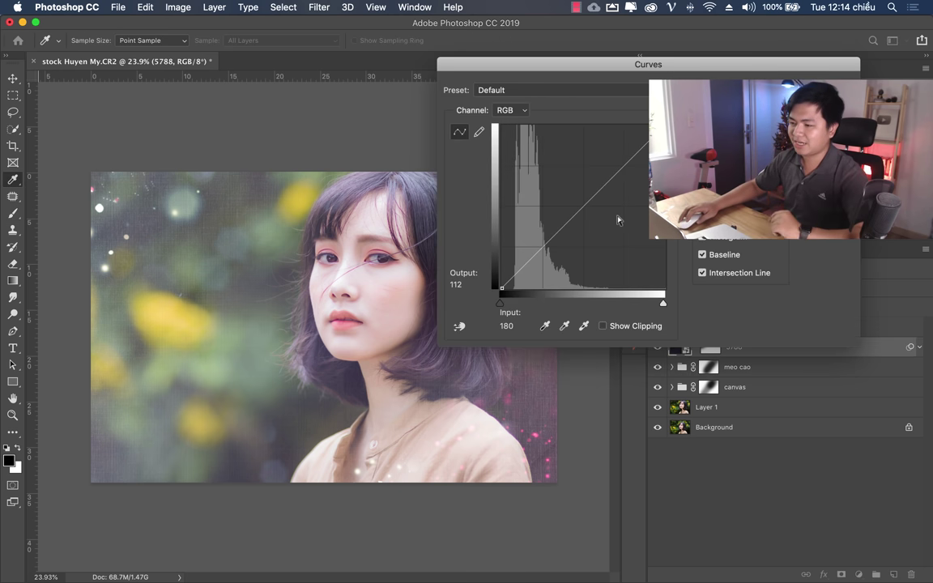
drag(538, 252, 546, 261)
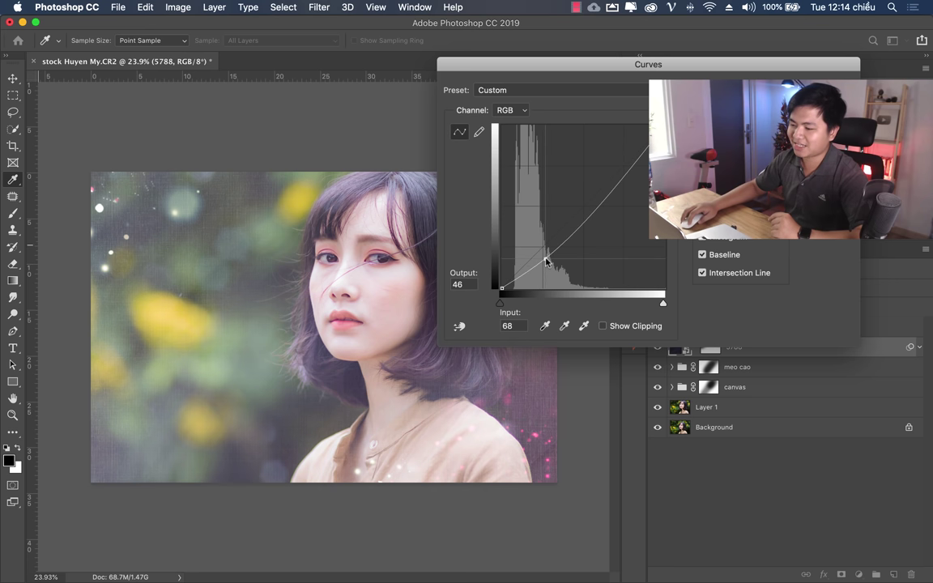
click(621, 166)
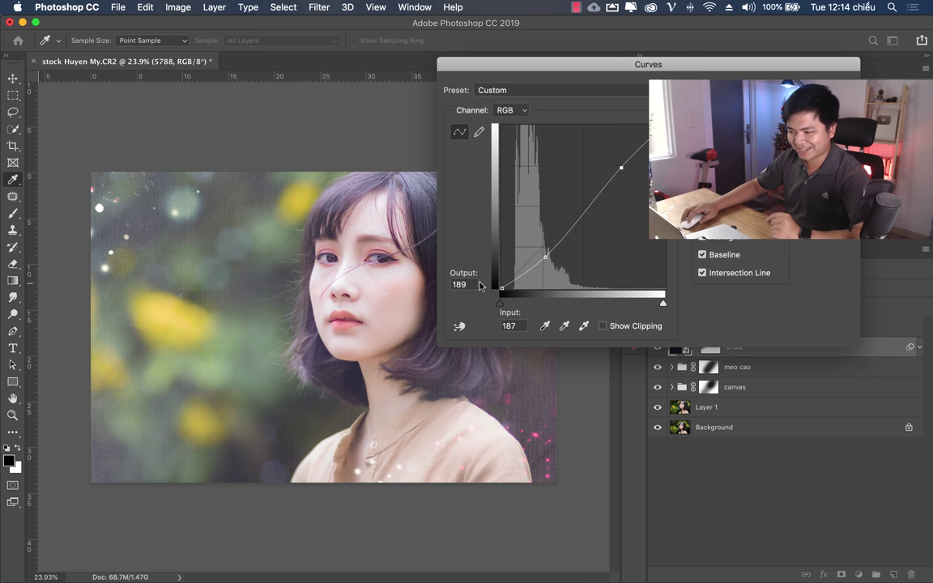
key(Return)
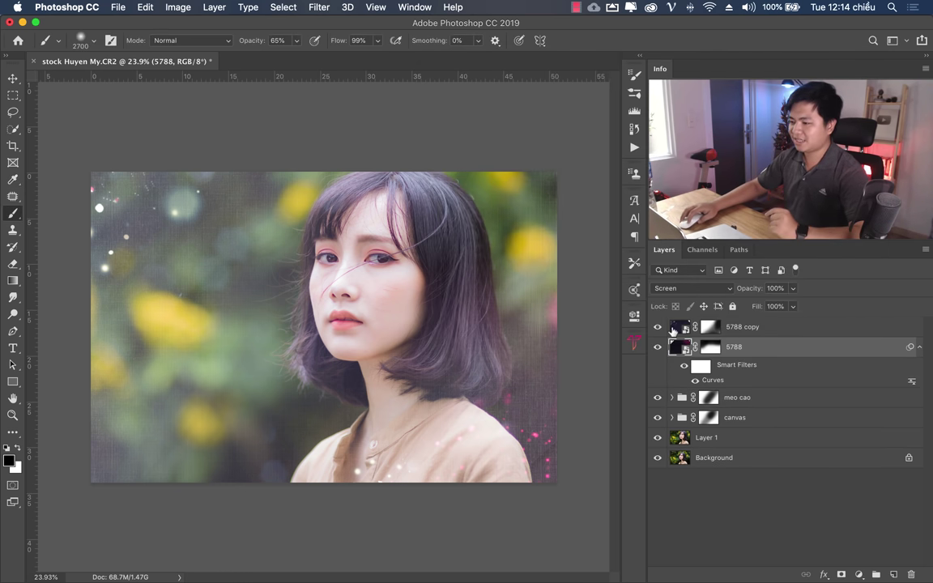
Step: Apply a matching S-shaped Curves smart filter to 5788 copy
key(super+m)
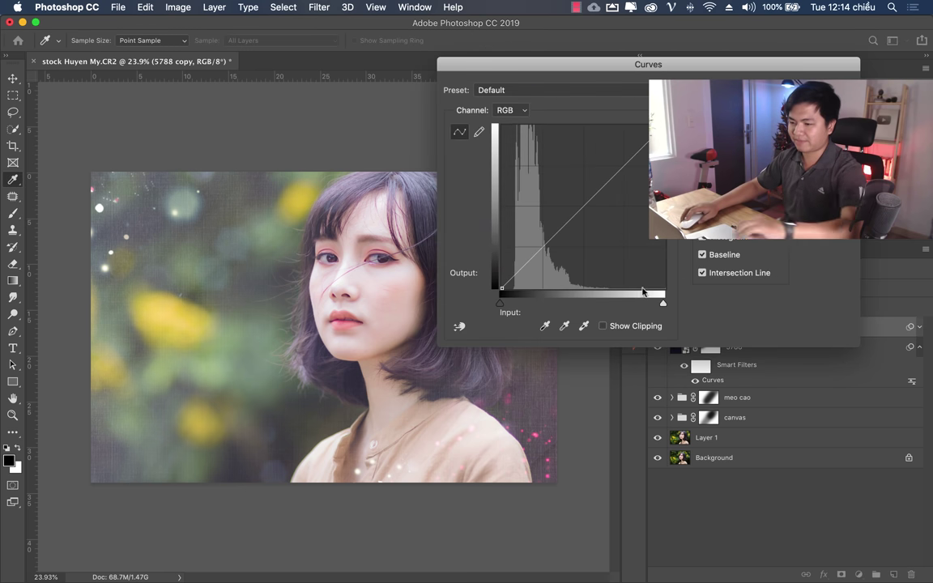
drag(548, 254, 552, 266)
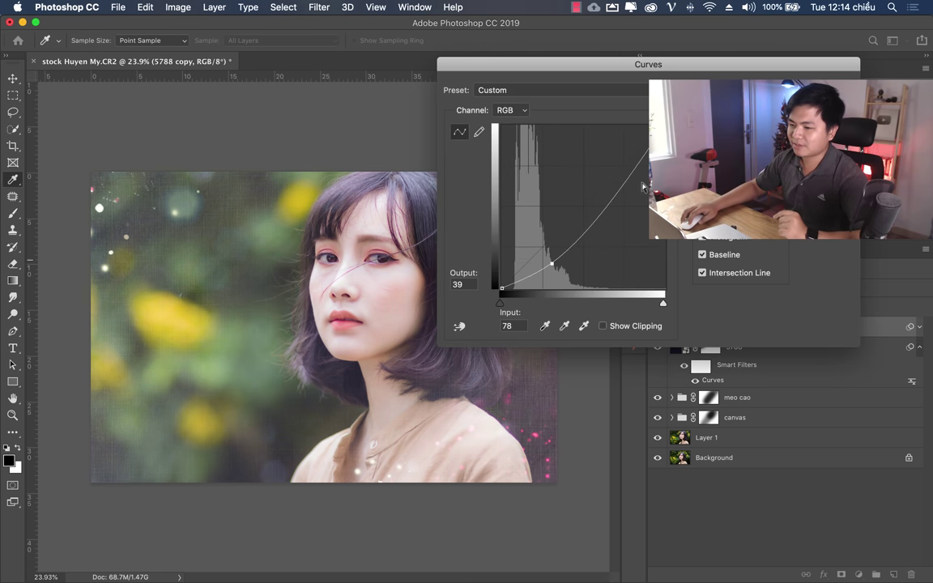
drag(633, 175, 625, 168)
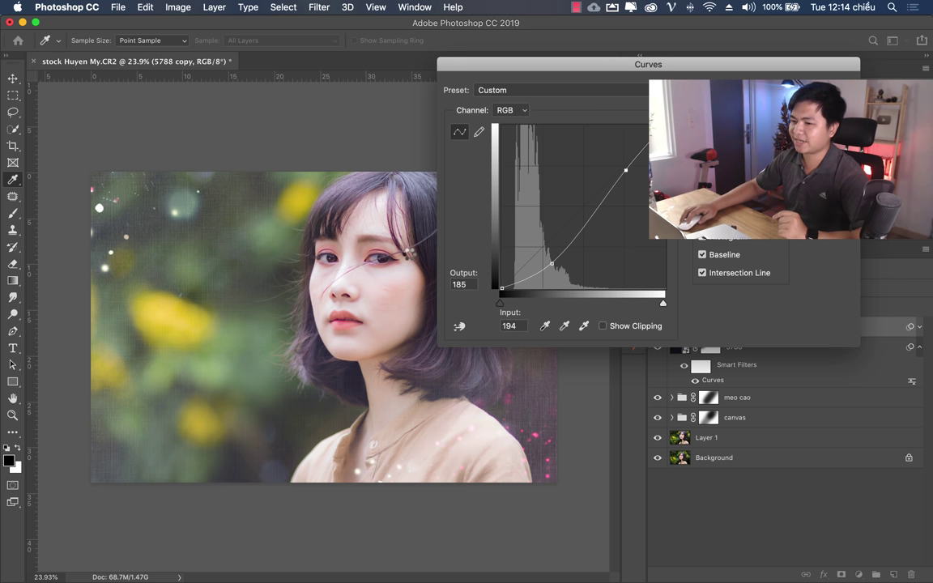
key(Return)
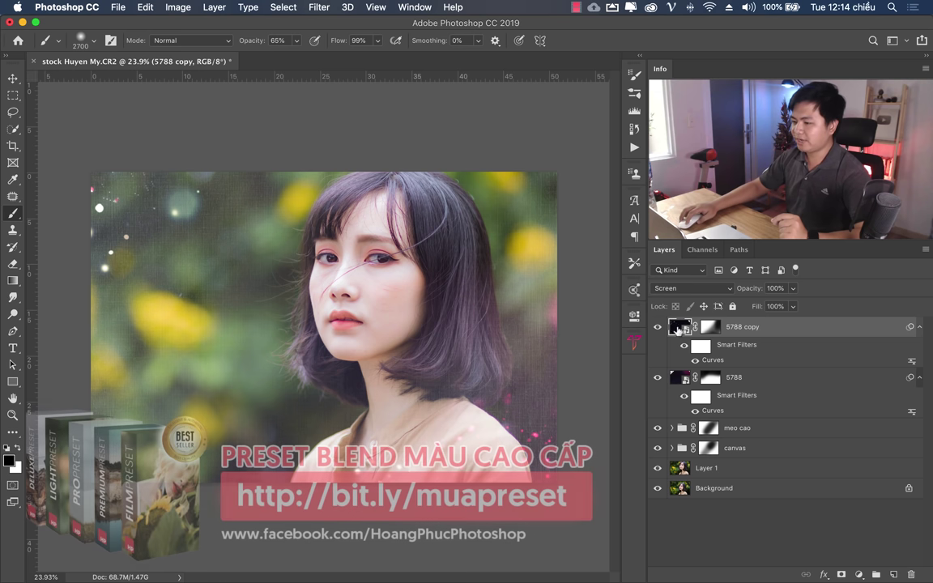
Step: Apply a 27.5-pixel Gaussian Blur smart filter to 5788 copy
click(321, 8)
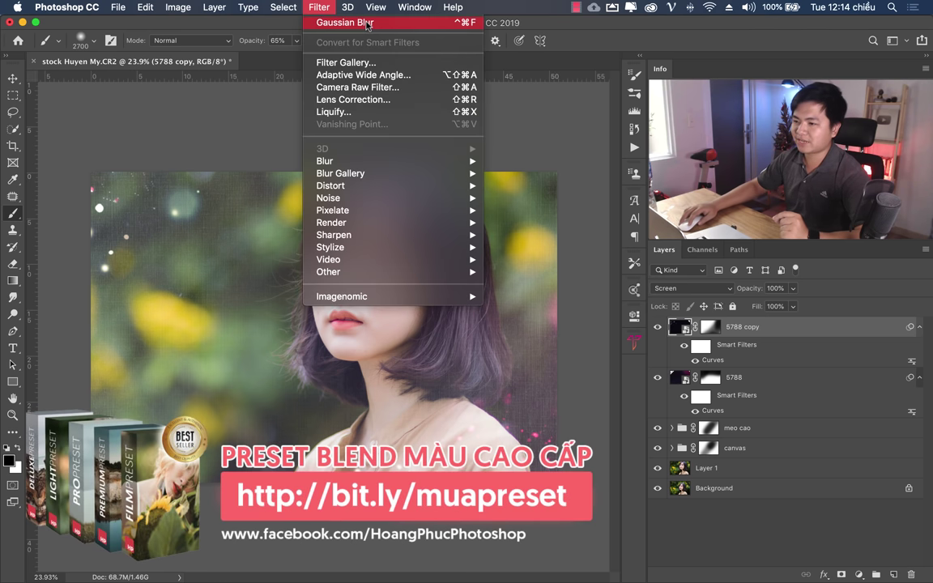
click(334, 22)
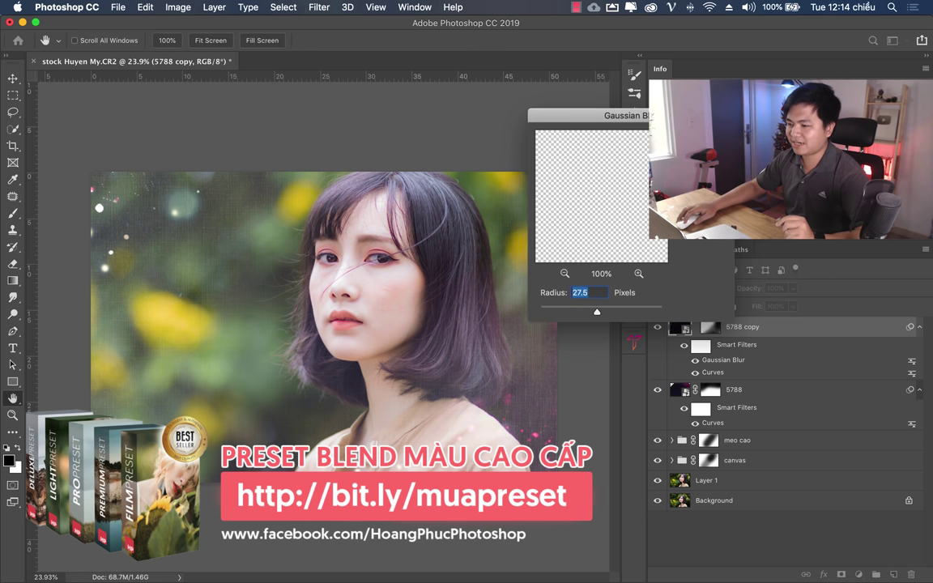
click(89, 187)
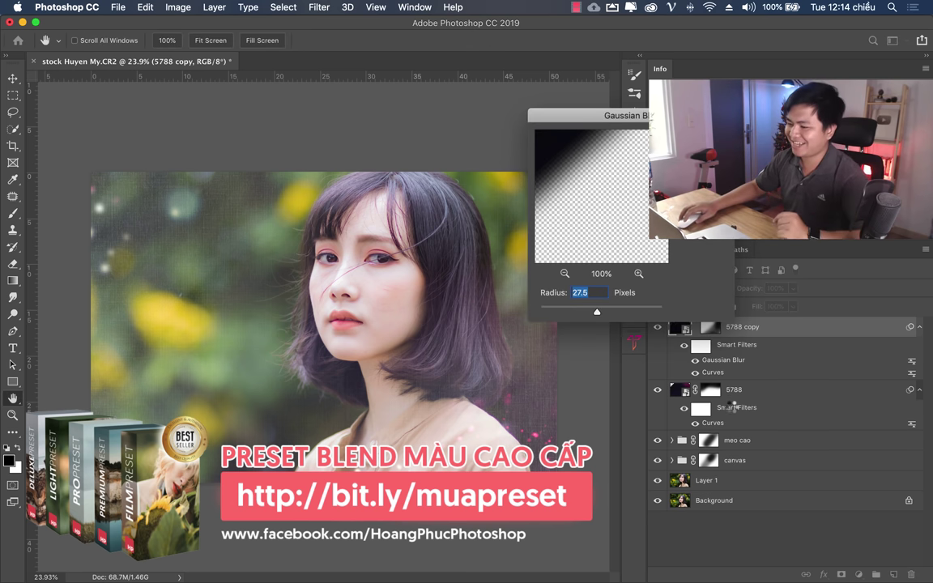
key(Return)
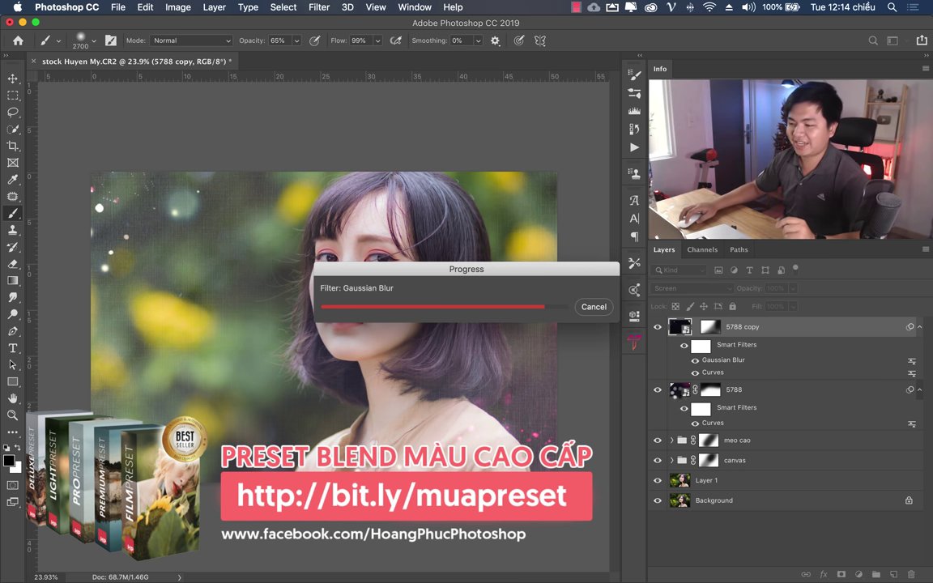
Step: Reapply the same 27.5-pixel Gaussian Blur to layer 5788
click(674, 393)
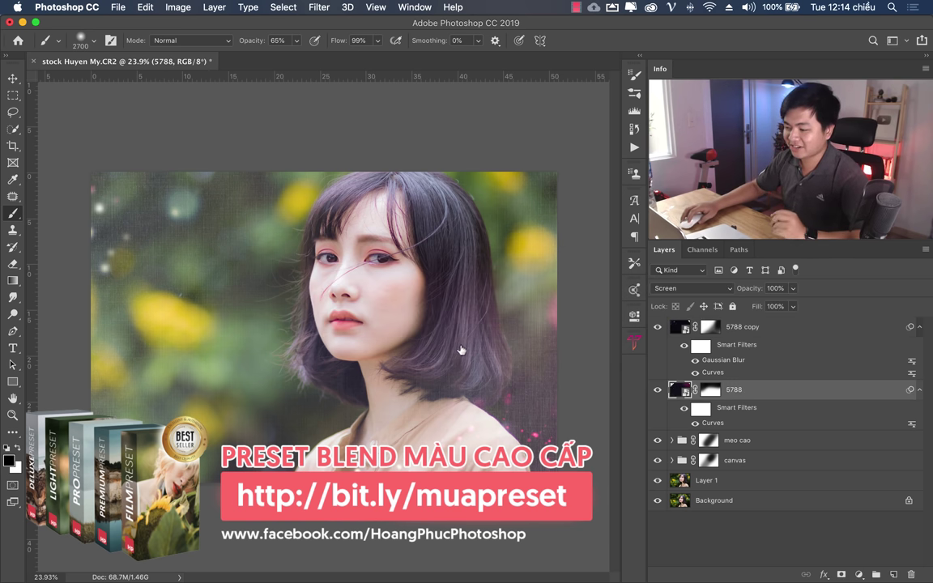
click(309, 12)
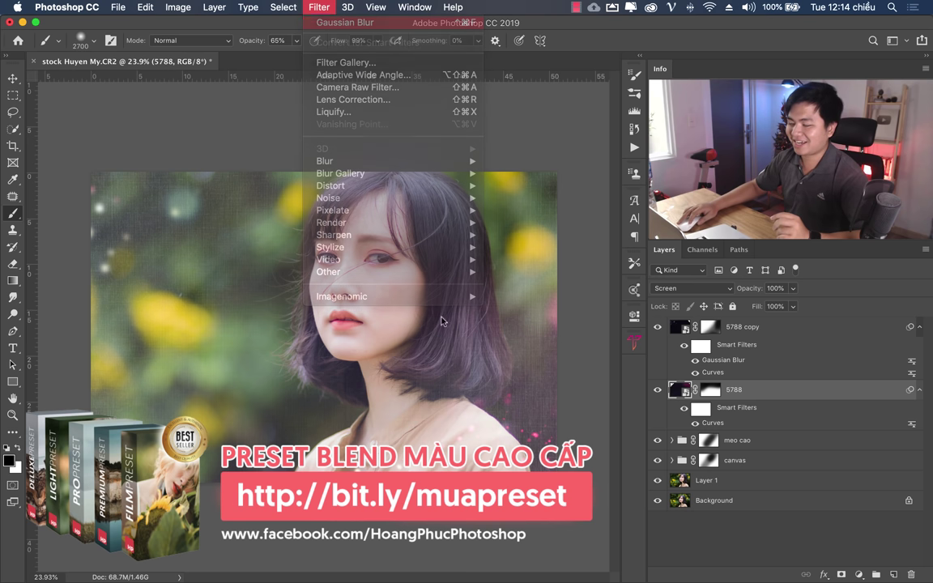
key(Return)
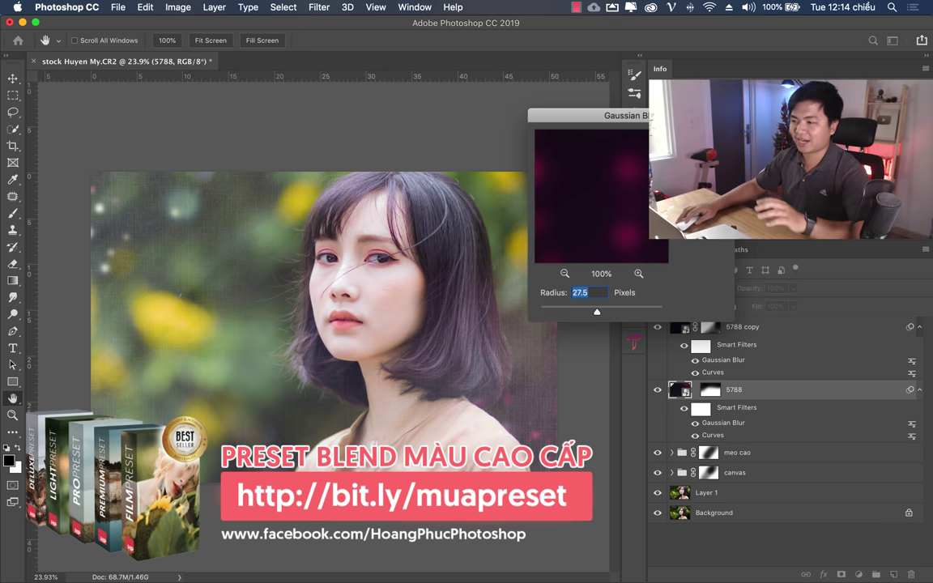
key(Return)
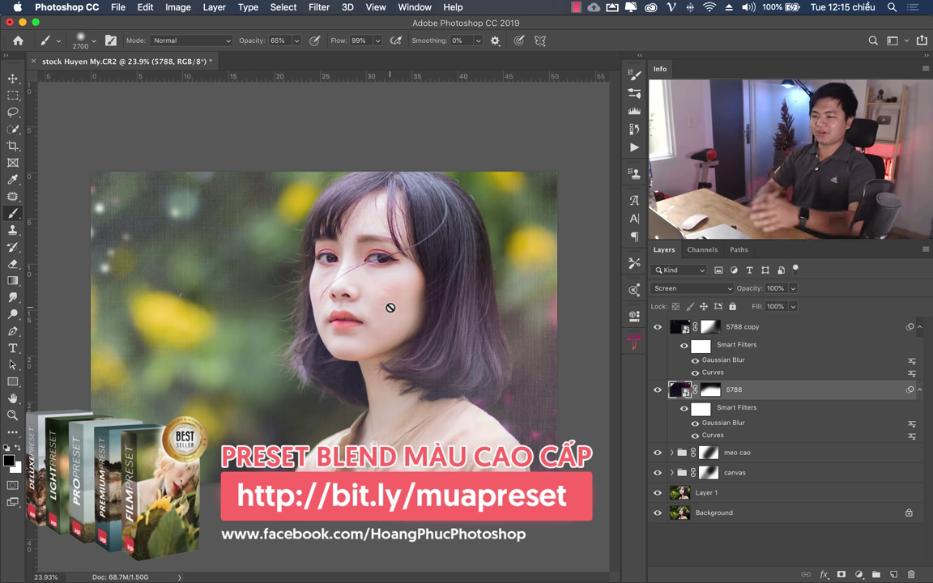
Step: Group 5788, 5788 copy, meo cao and canvas into Group 1, masking its lower left black
click(789, 334)
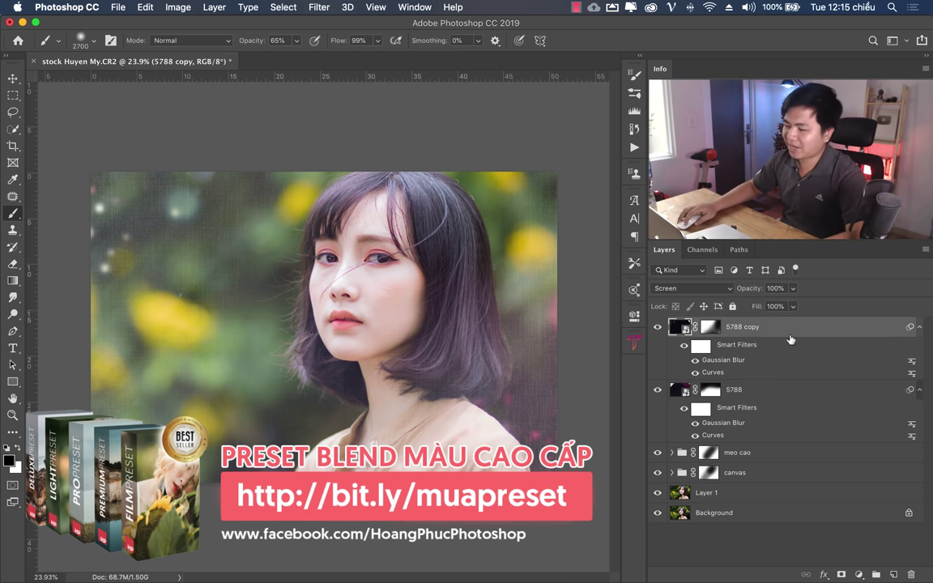
shift+click(762, 477)
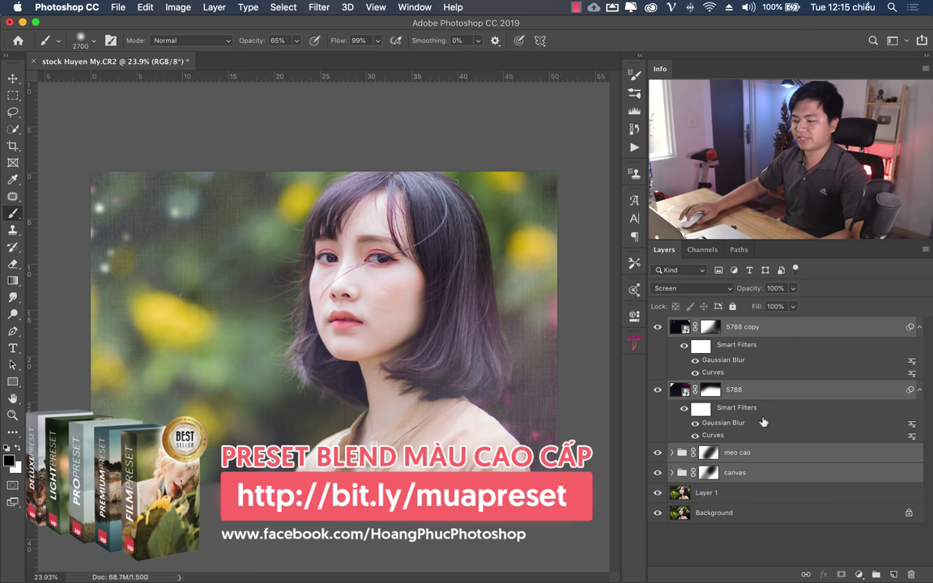
key(ctrl+g)
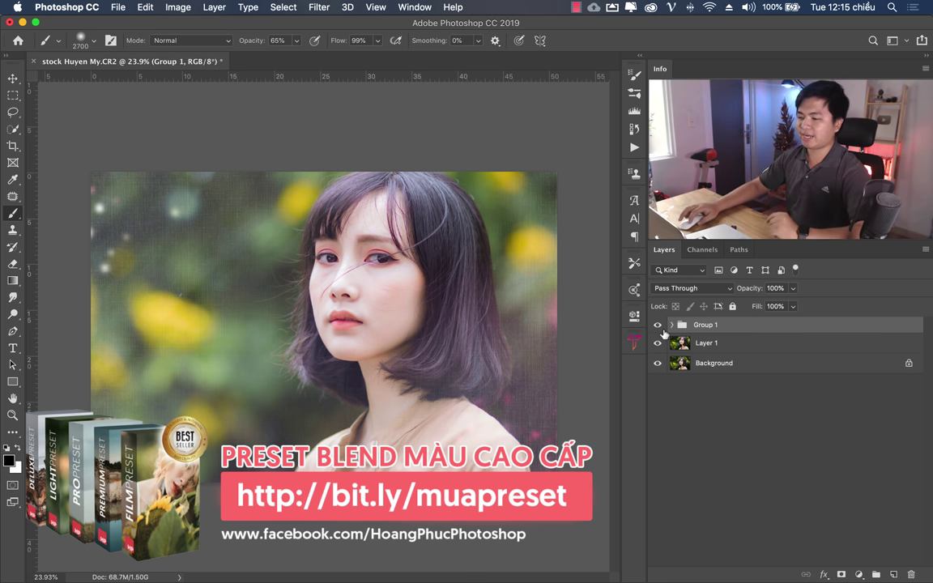
click(658, 326)
click(658, 327)
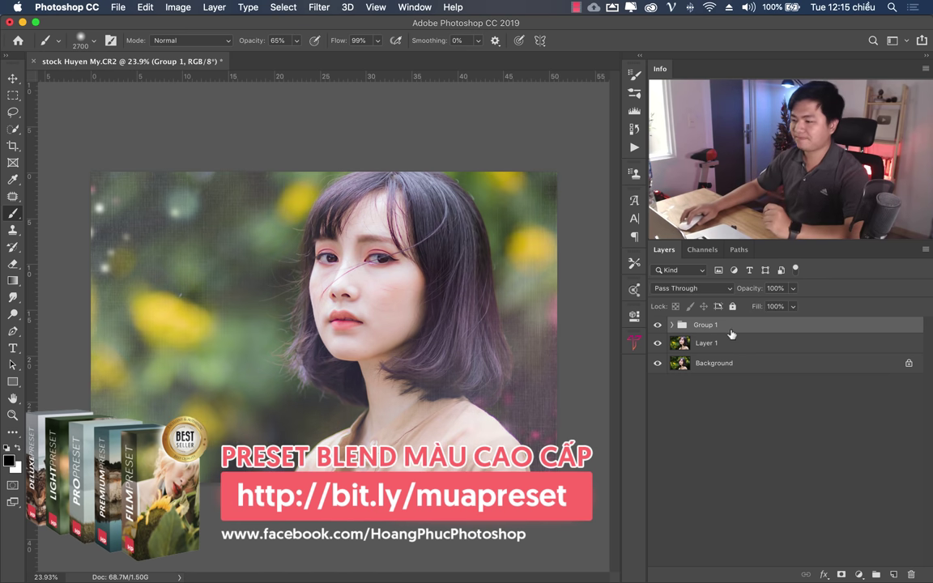
click(841, 574)
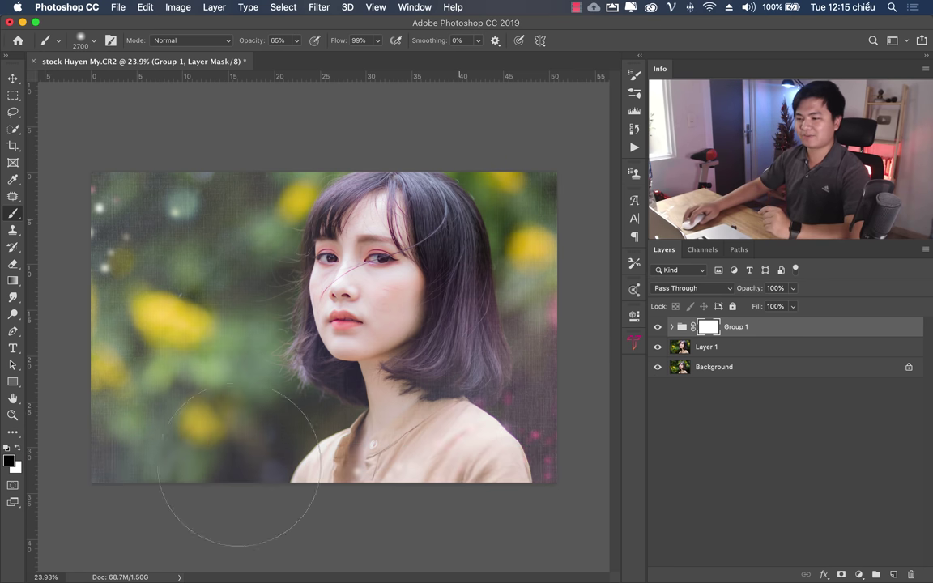
drag(215, 495, 48, 389)
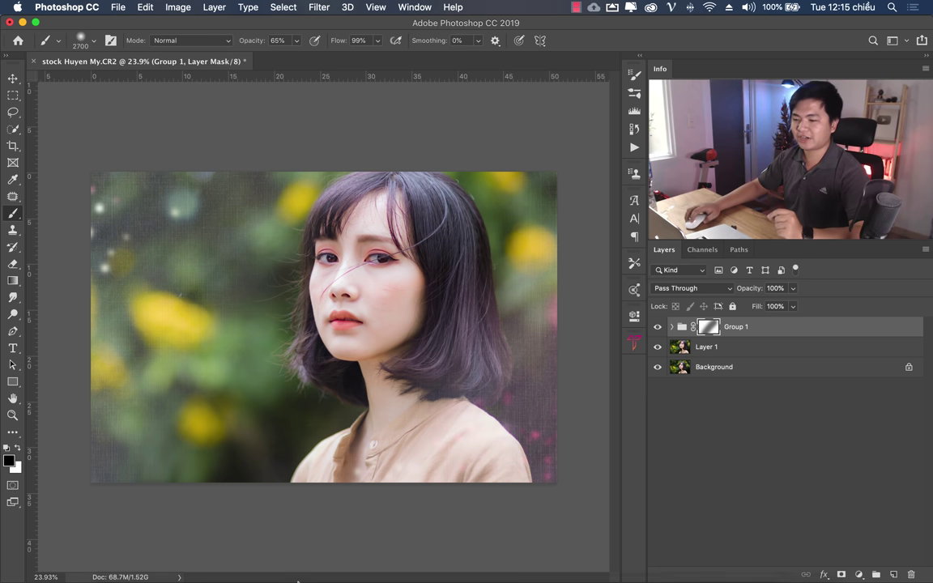
Step: Open 韩版艺术字体PSD分层模板 (17).psd from Finder, skip missing fonts, and select the green title layer
mouse_move(298, 581)
click(103, 557)
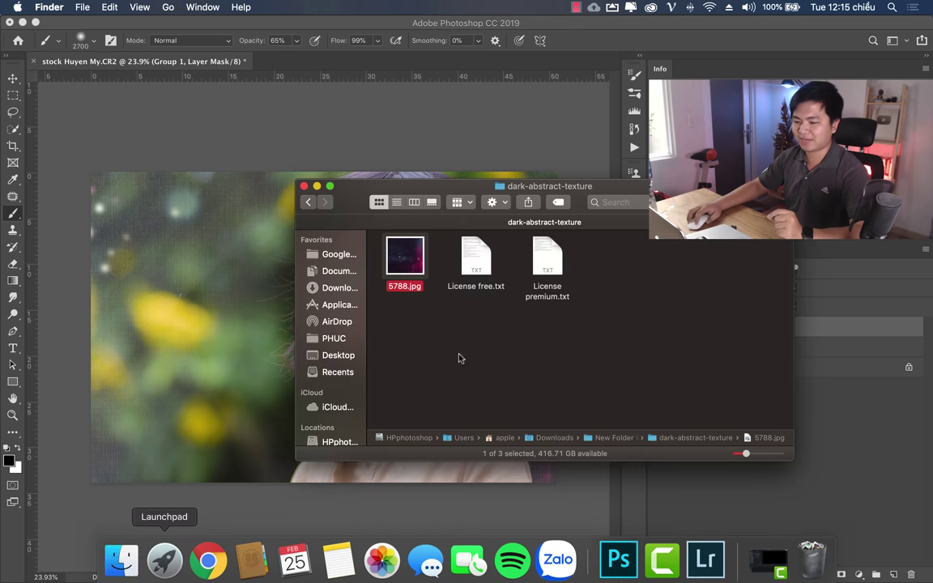
click(308, 202)
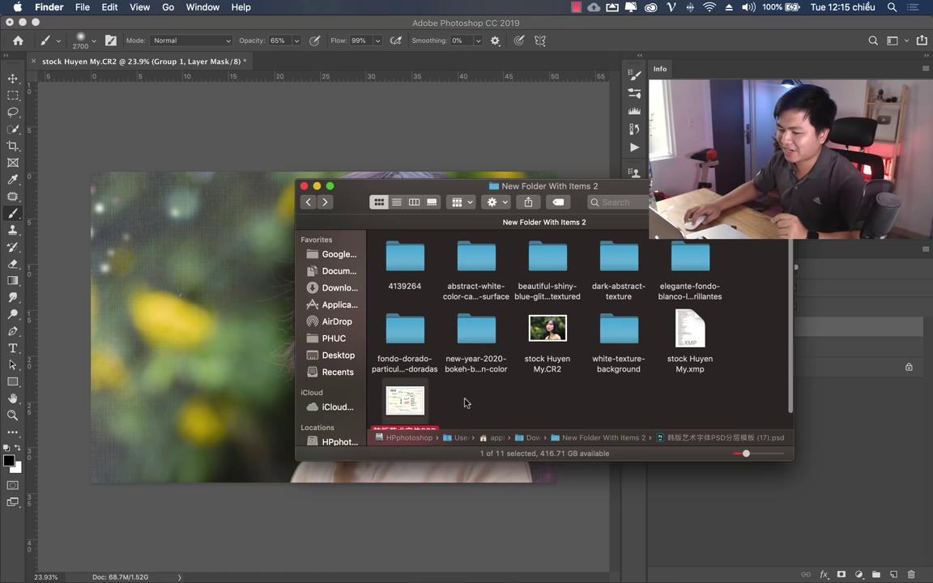
drag(409, 401, 369, 363)
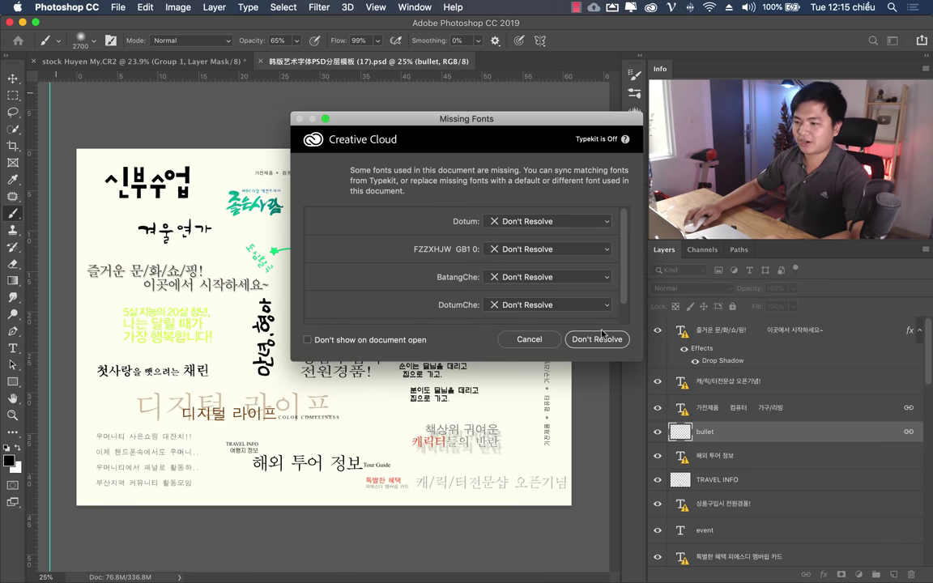
click(598, 338)
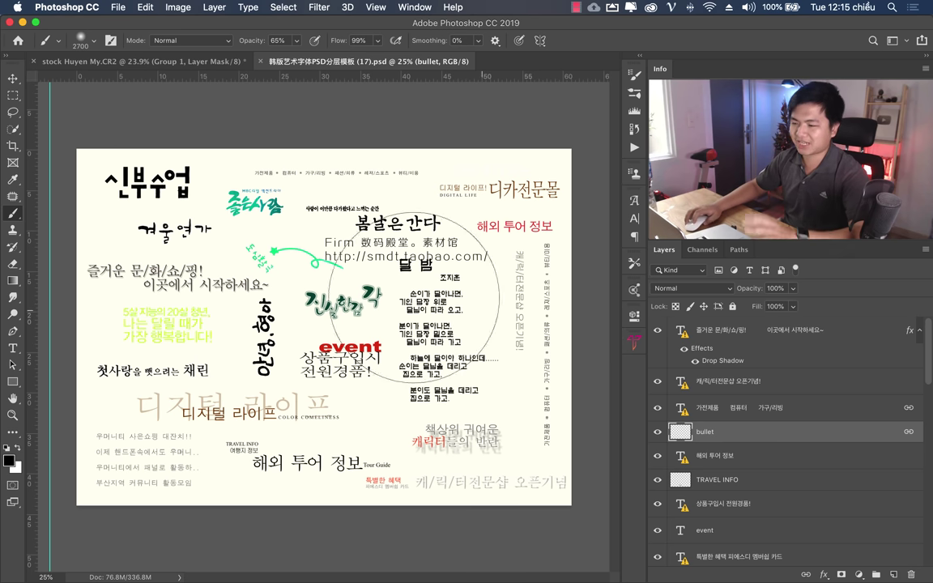
click(14, 79)
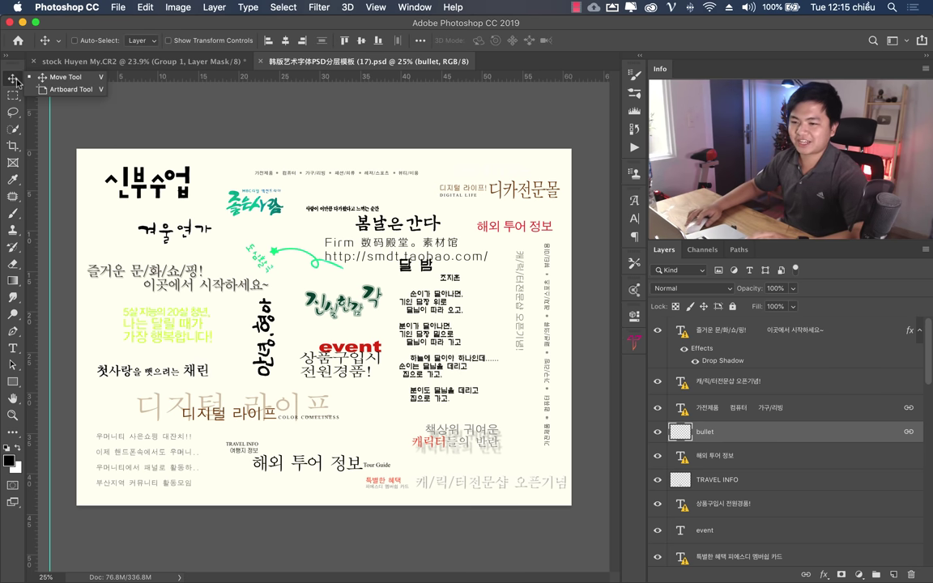
click(65, 77)
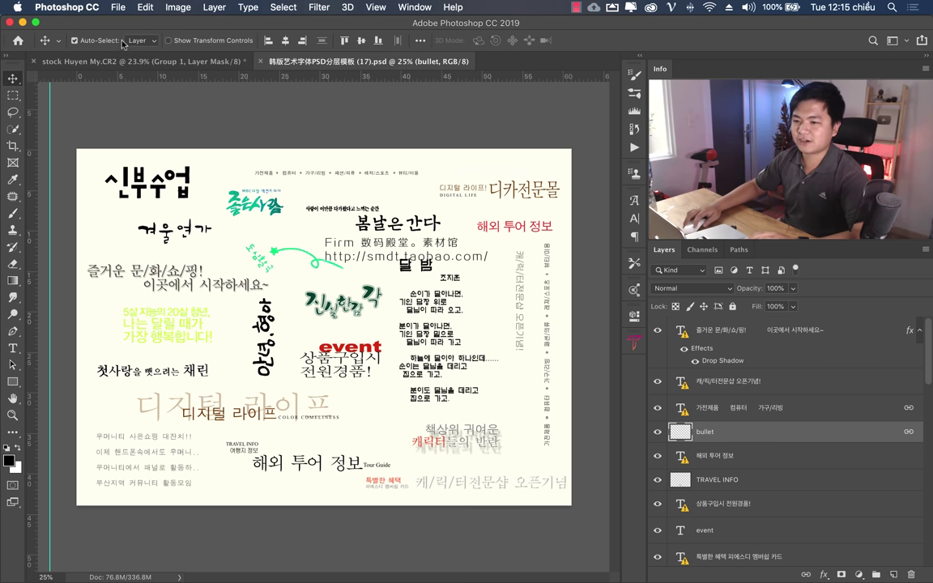
click(246, 213)
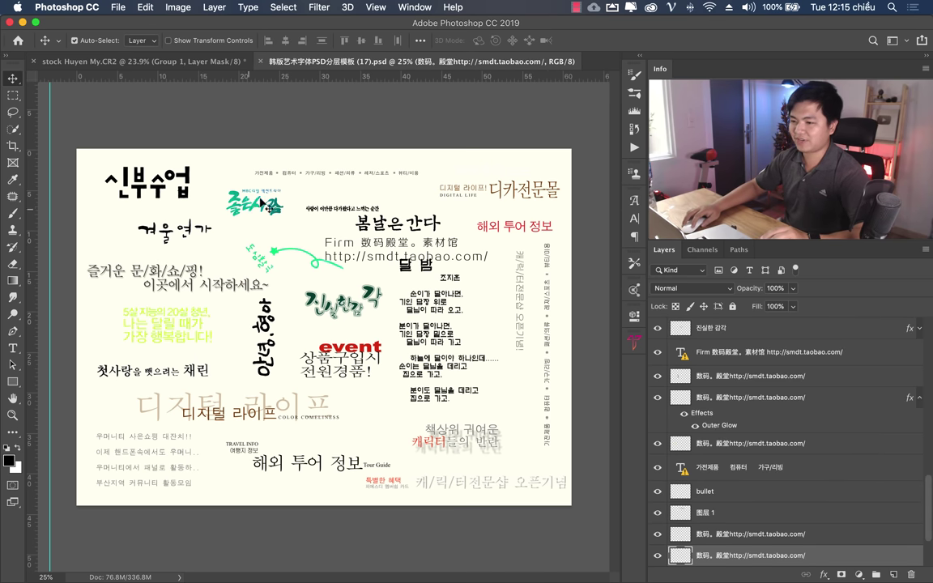
Step: Copy the green Korean title layer into the portrait document and keep it visible
mouse_move(256, 206)
mouse_down()
mouse_move(188, 63)
mouse_move(234, 368)
mouse_up()
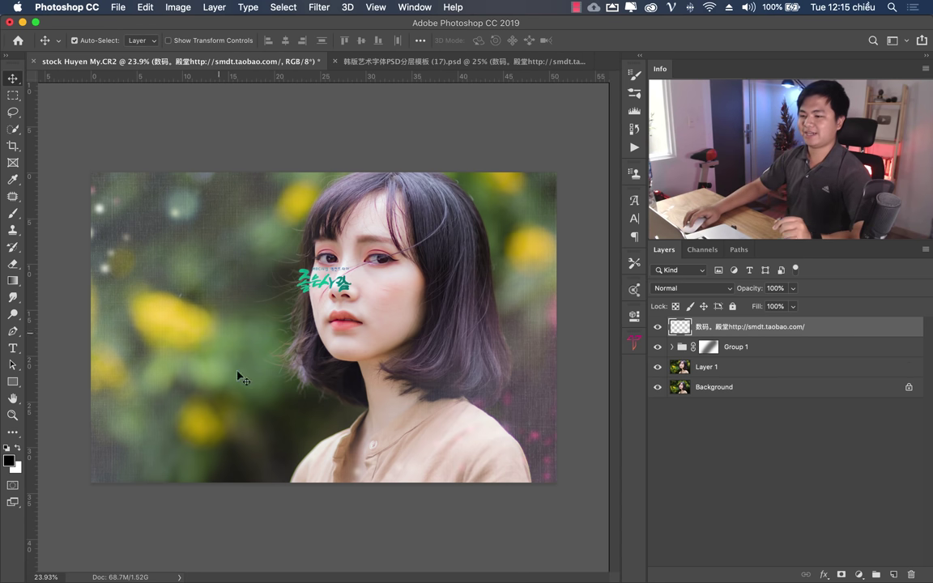
drag(401, 295, 319, 330)
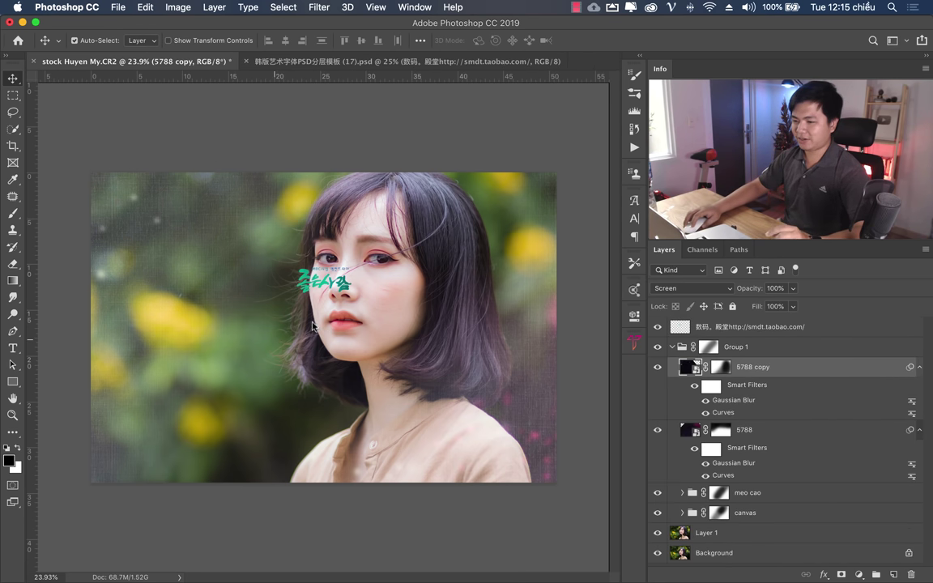
key(ctrl+z)
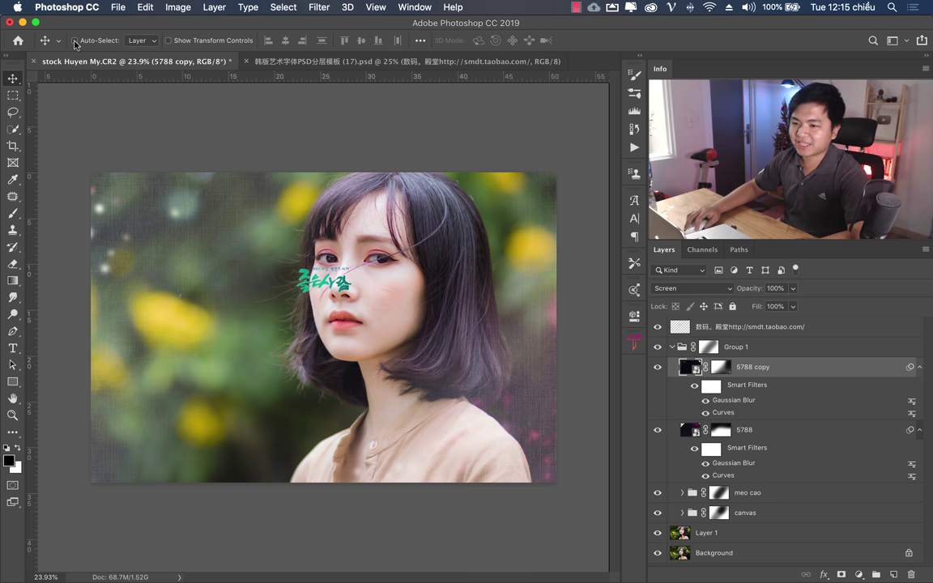
click(760, 328)
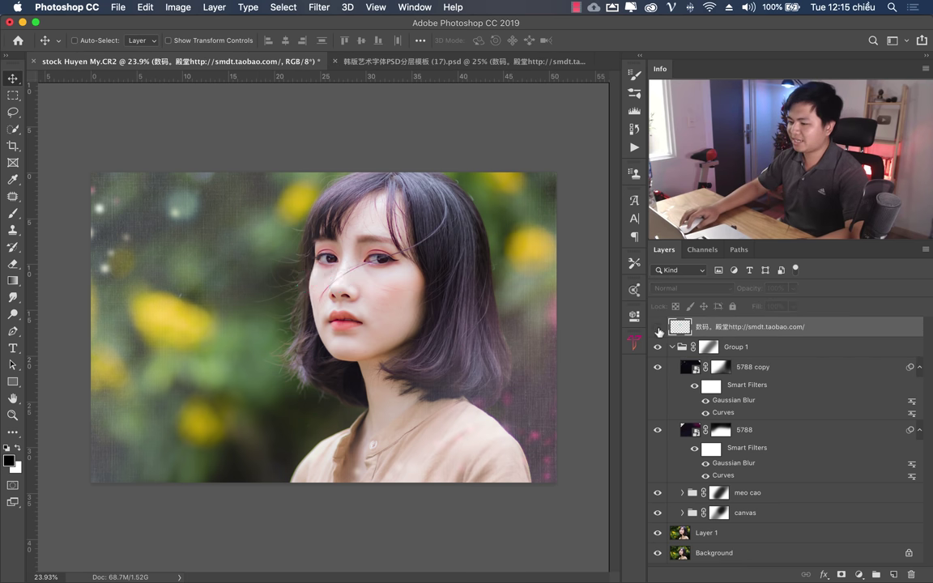
click(657, 327)
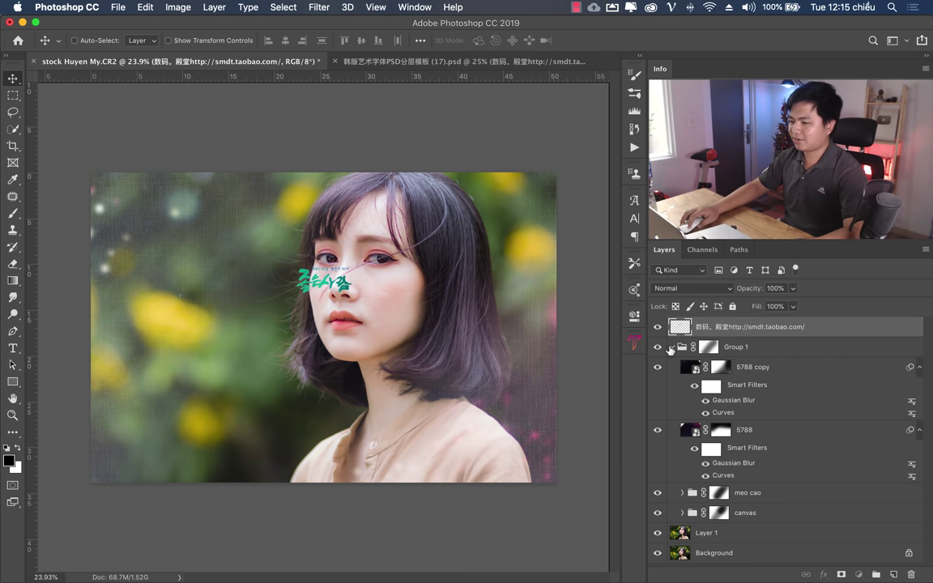
Step: Collapse Group 1 and rename it 'hieu ung'
click(710, 346)
click(671, 348)
double_click(748, 347)
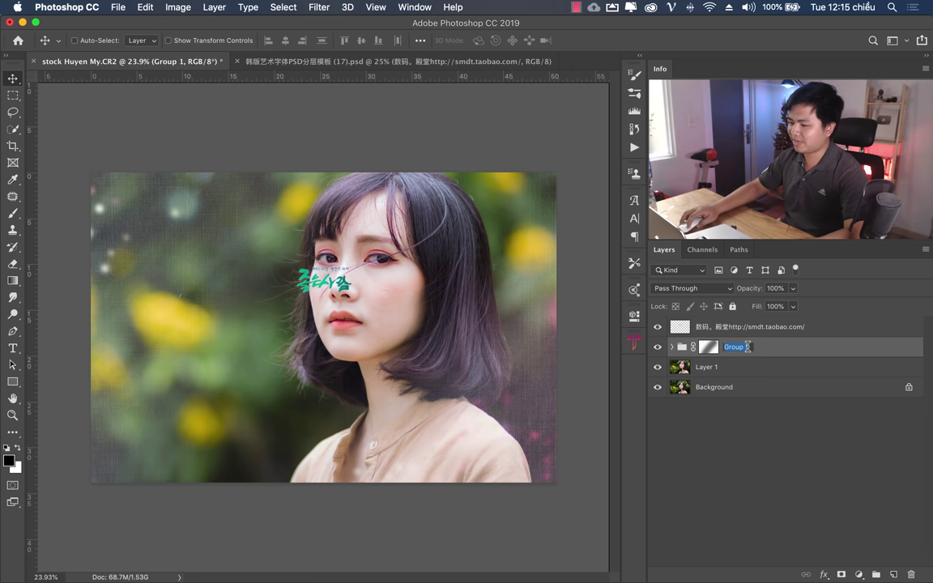
text(hieu ung)
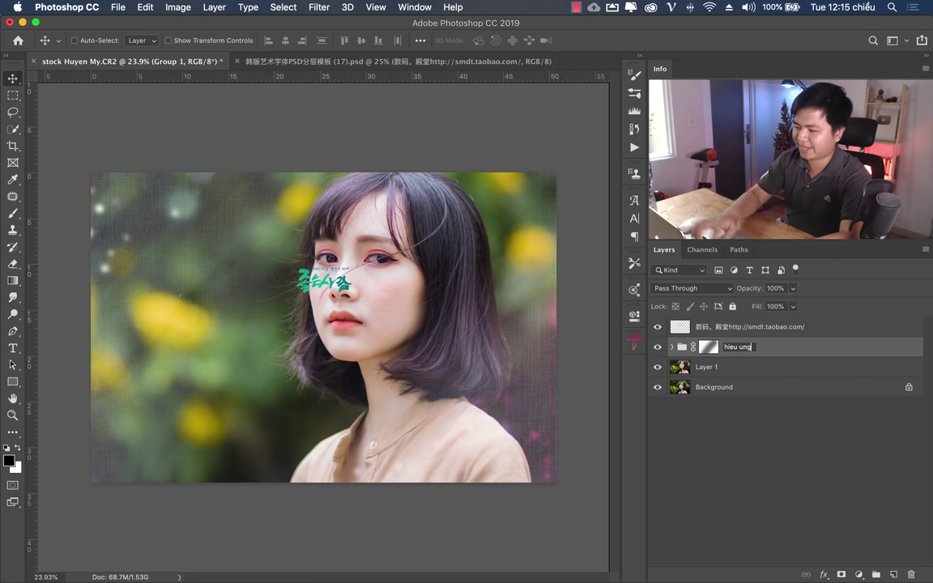
key(Return)
Step: Enlarge the green title about threefold and place it at the lower left
click(762, 326)
key(ctrl+t)
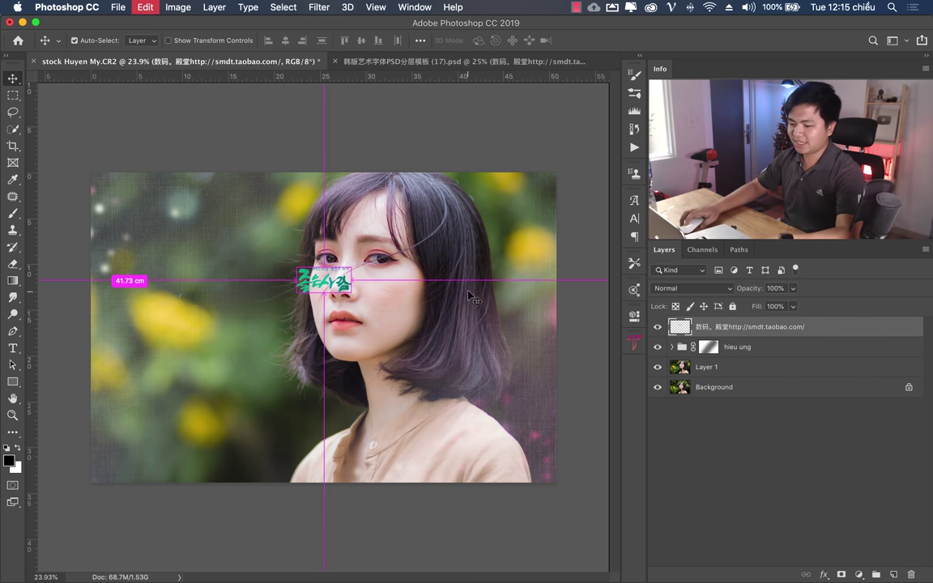
mouse_move(353, 267)
mouse_down()
mouse_move(405, 243)
mouse_move(239, 397)
mouse_up()
key(Return)
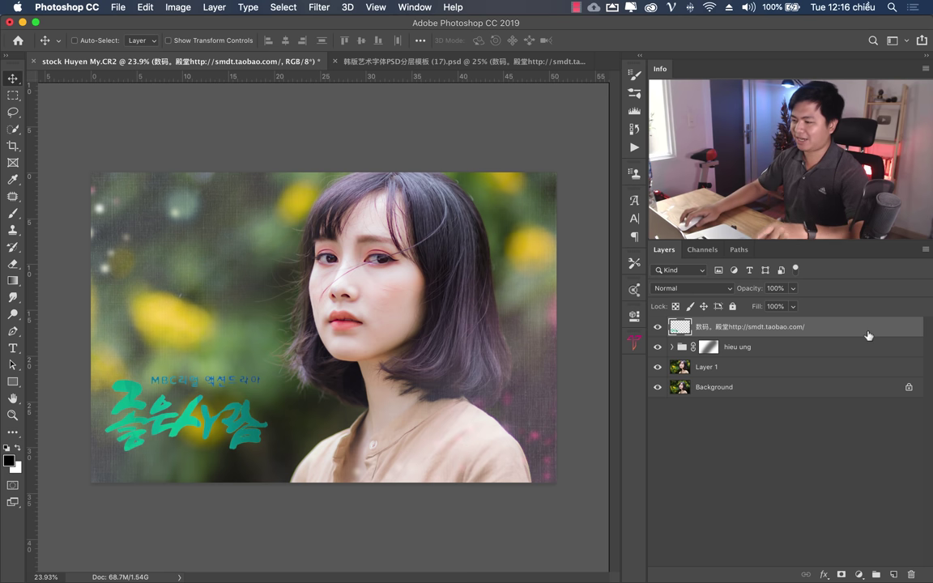
Step: Open Blending Options for the Korean title layer
right_click(867, 335)
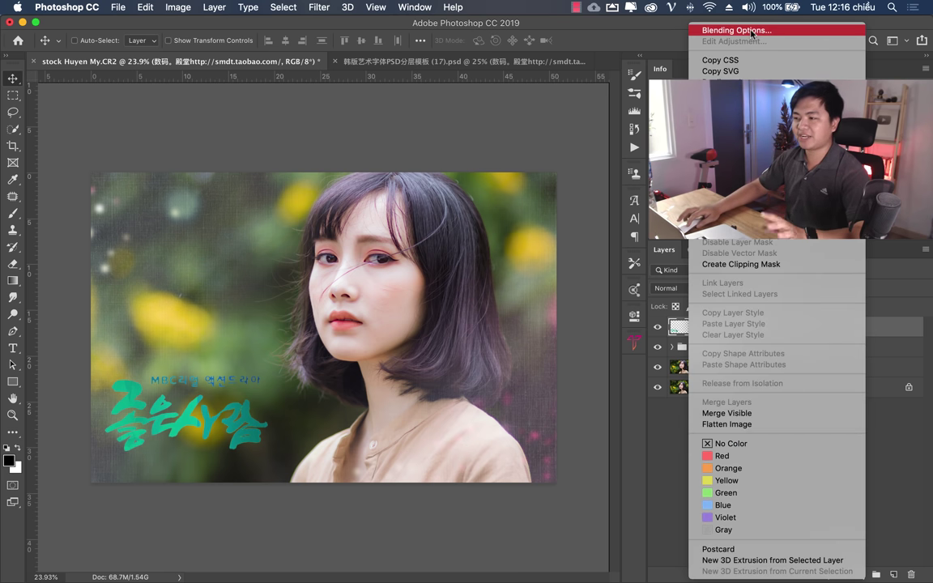
click(897, 509)
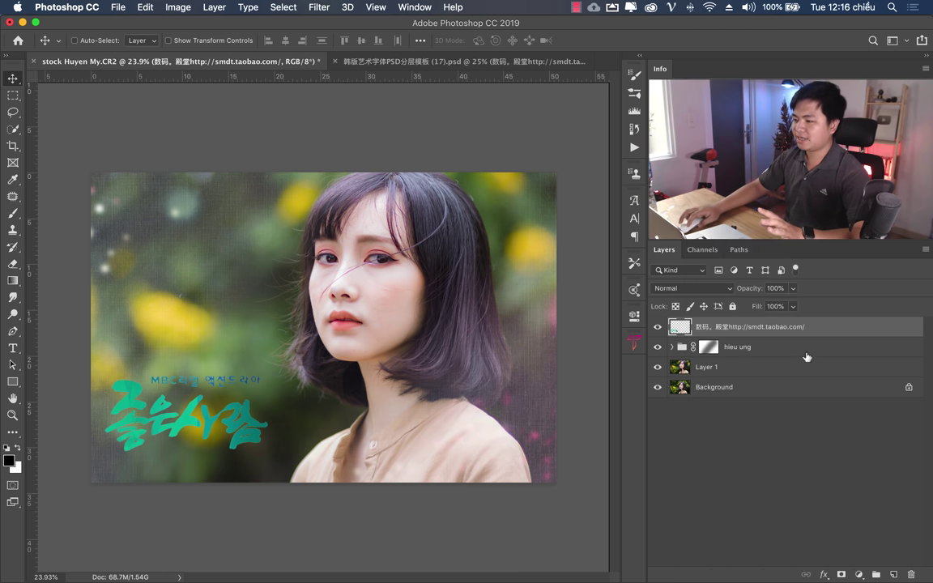
right_click(835, 334)
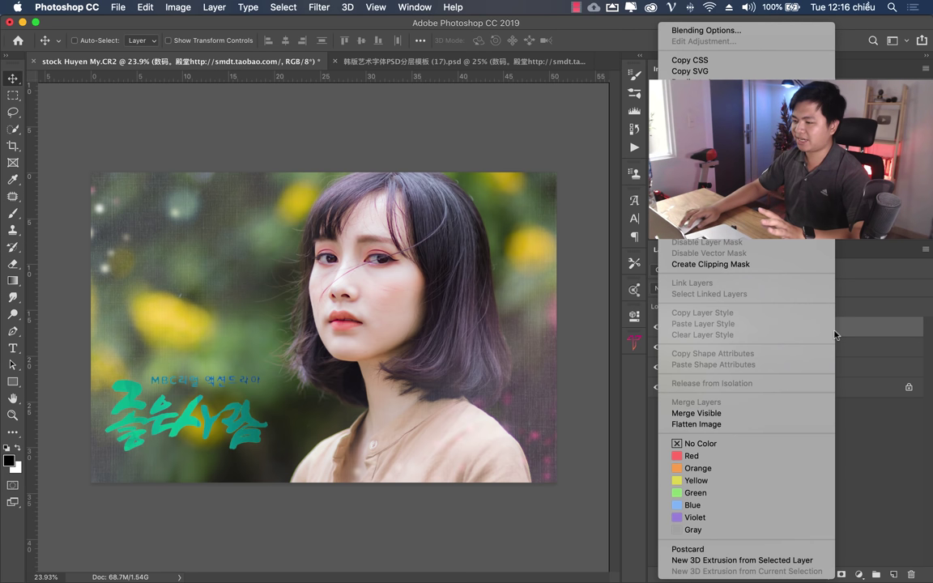
click(870, 359)
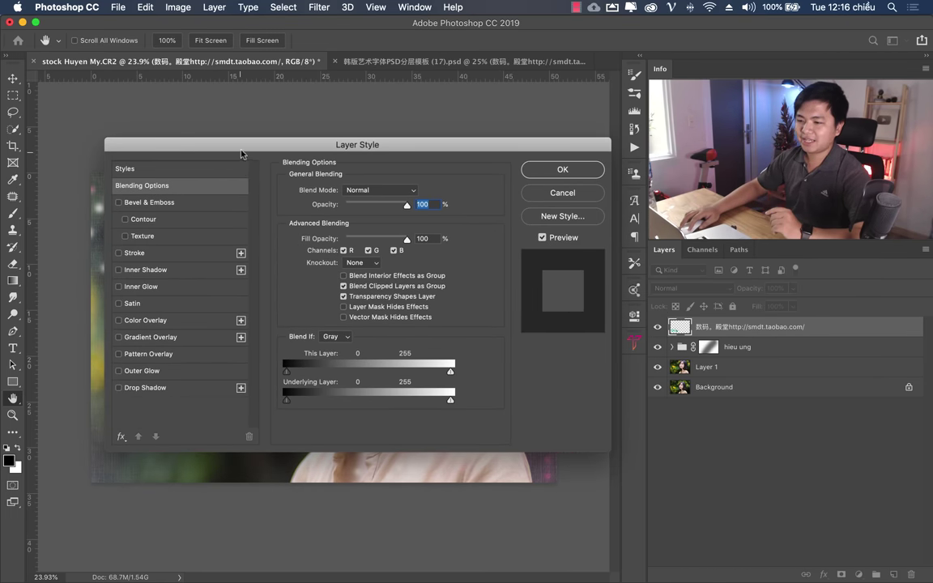
drag(215, 154, 459, 243)
Step: Enable a white Color Overlay on the title and apply it
click(334, 410)
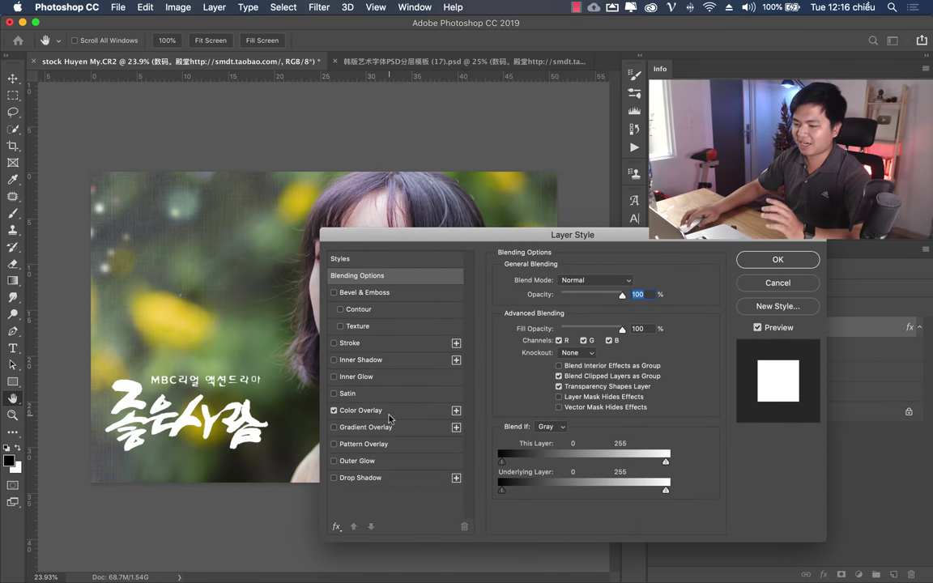
click(370, 427)
click(334, 427)
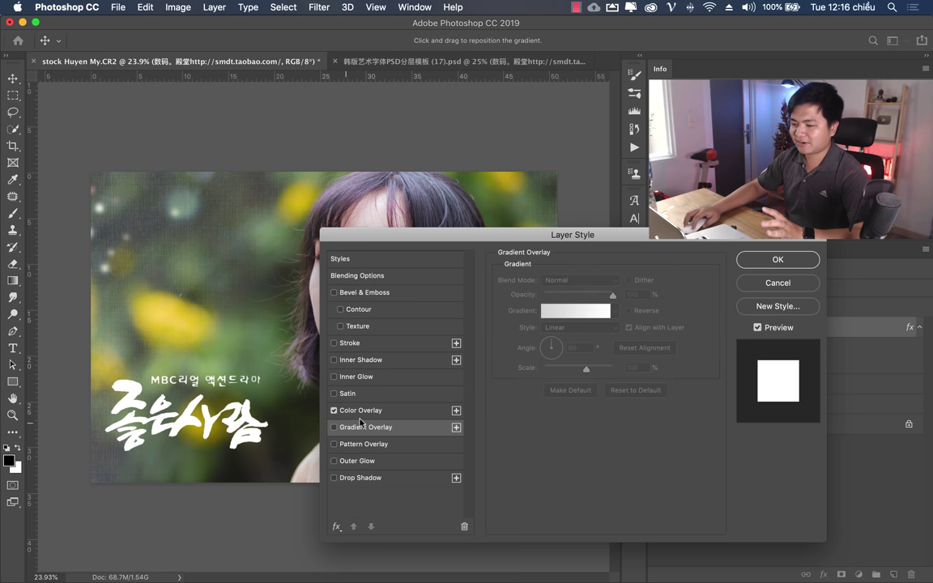
click(389, 411)
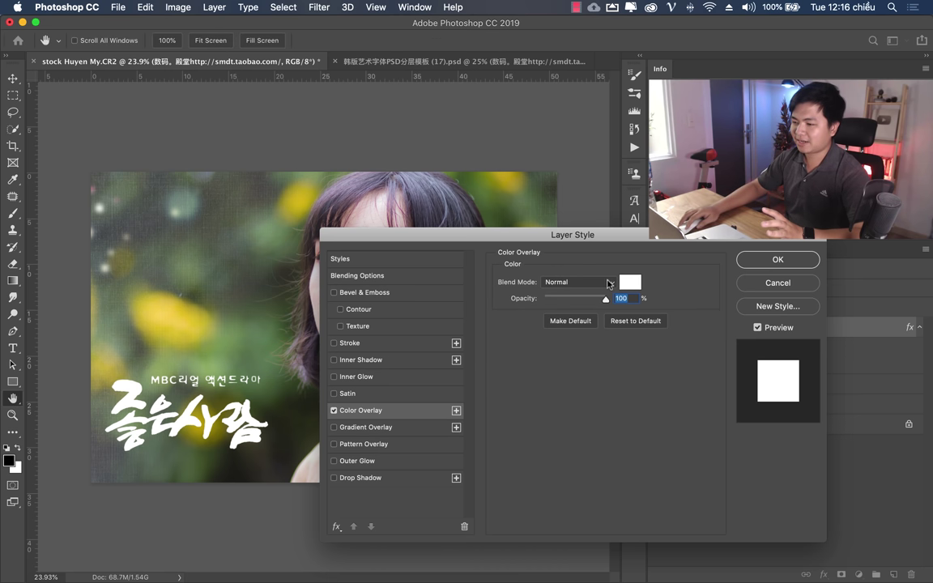
click(630, 282)
click(552, 303)
click(518, 278)
click(810, 276)
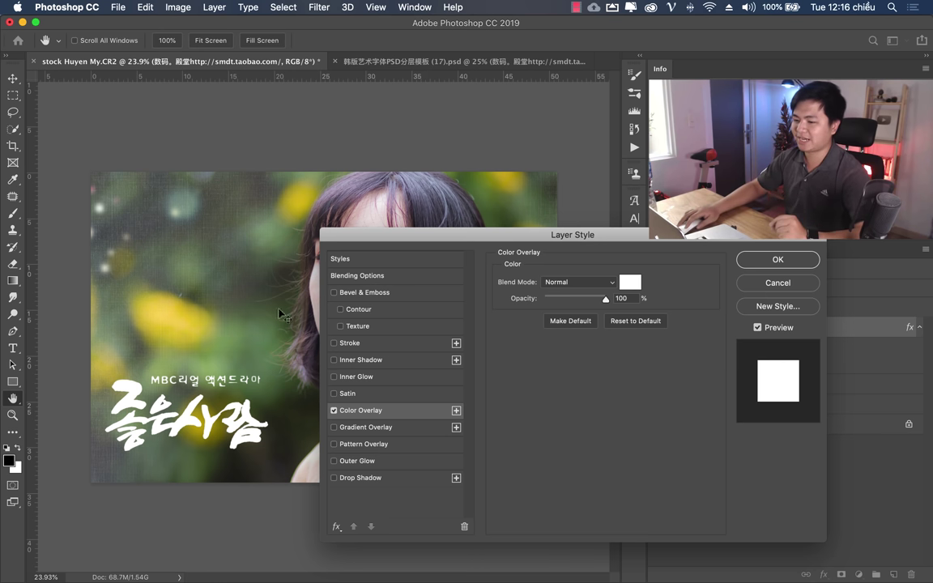
key(Return)
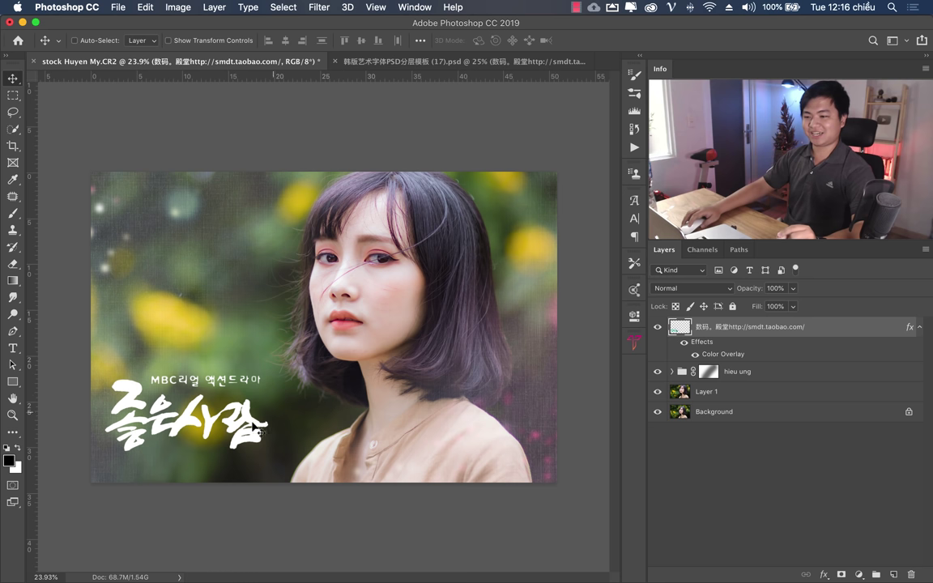
Step: Shrink the white title to about 86%, move it bottom-left, and compare with the Netflix drama
key(ctrl+t)
drag(268, 376, 254, 387)
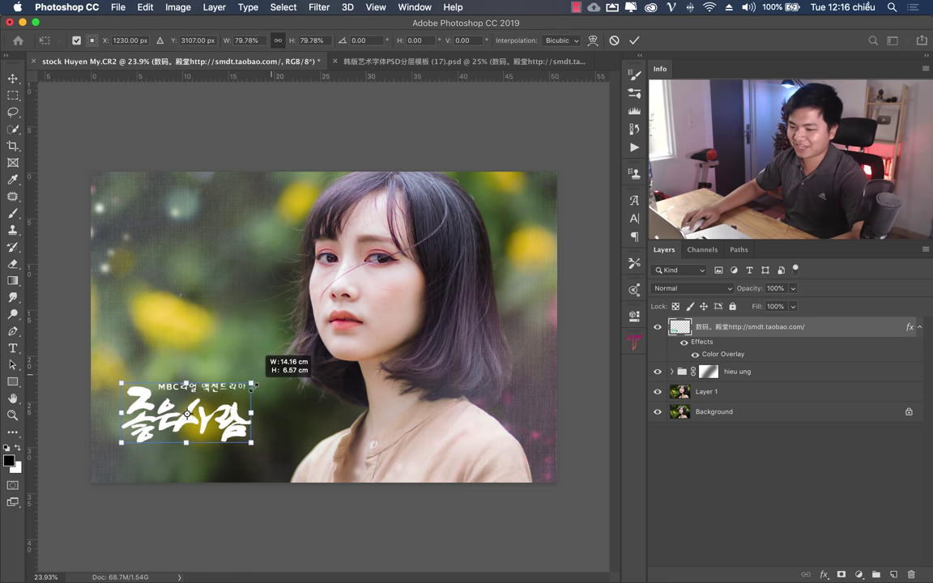
drag(221, 419, 223, 413)
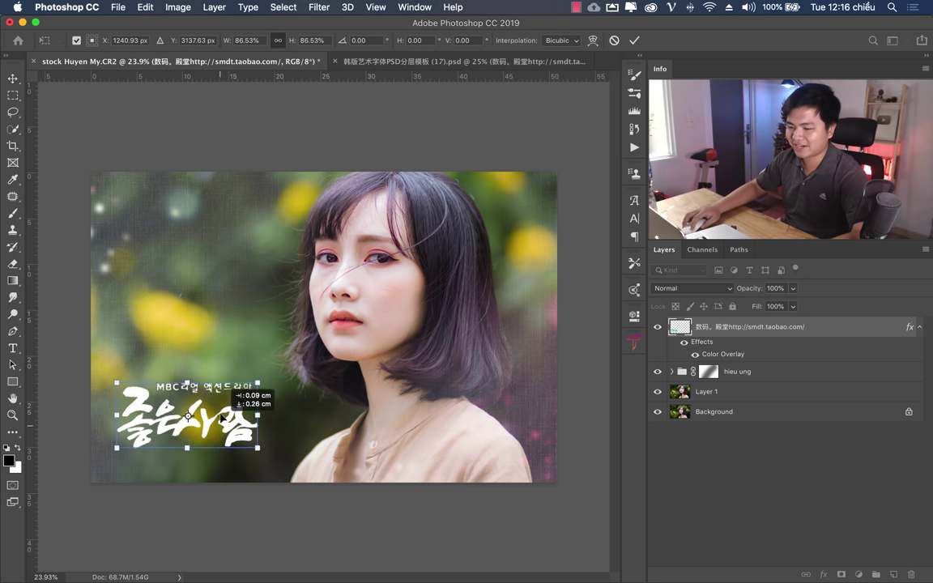
key(Return)
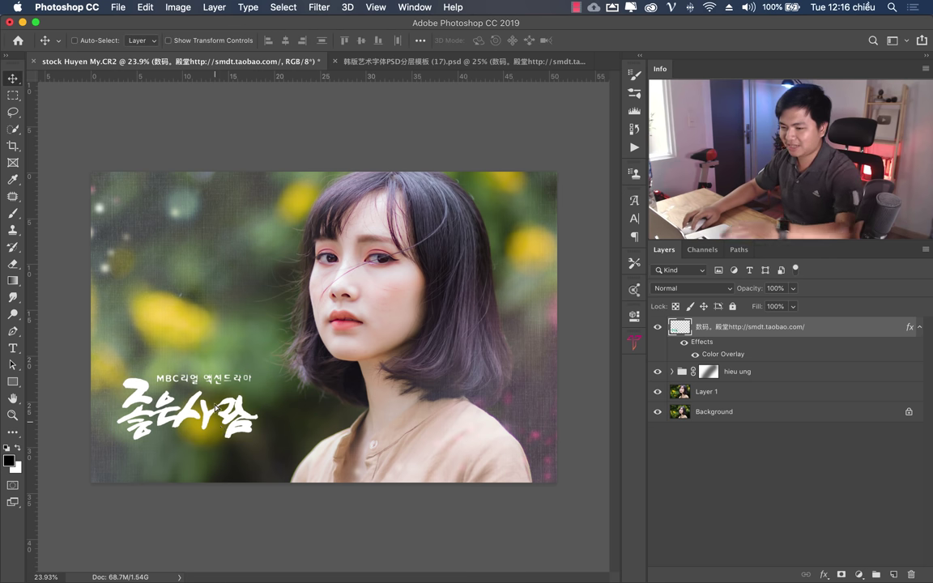
mouse_move(223, 414)
mouse_down()
mouse_move(206, 452)
mouse_move(216, 438)
mouse_up()
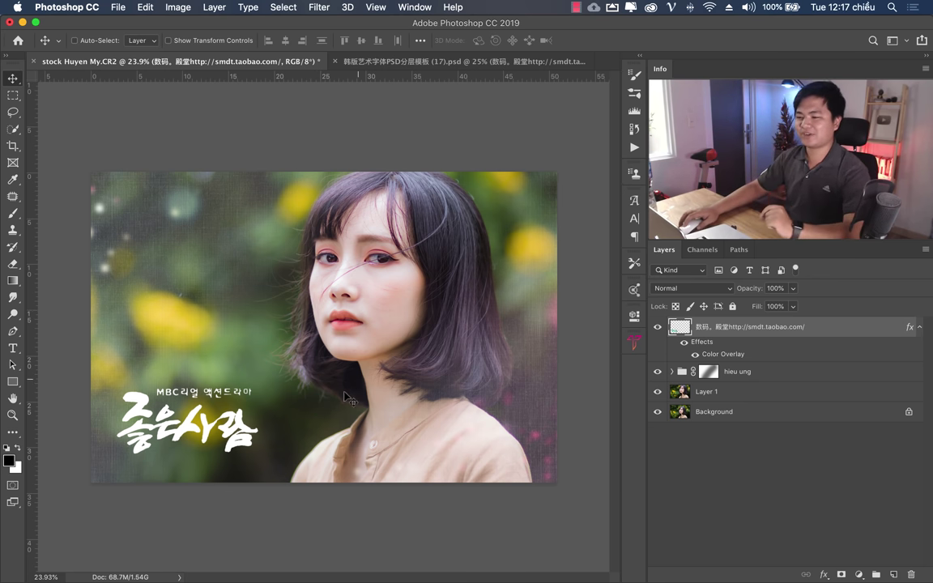
mouse_move(382, 573)
click(209, 574)
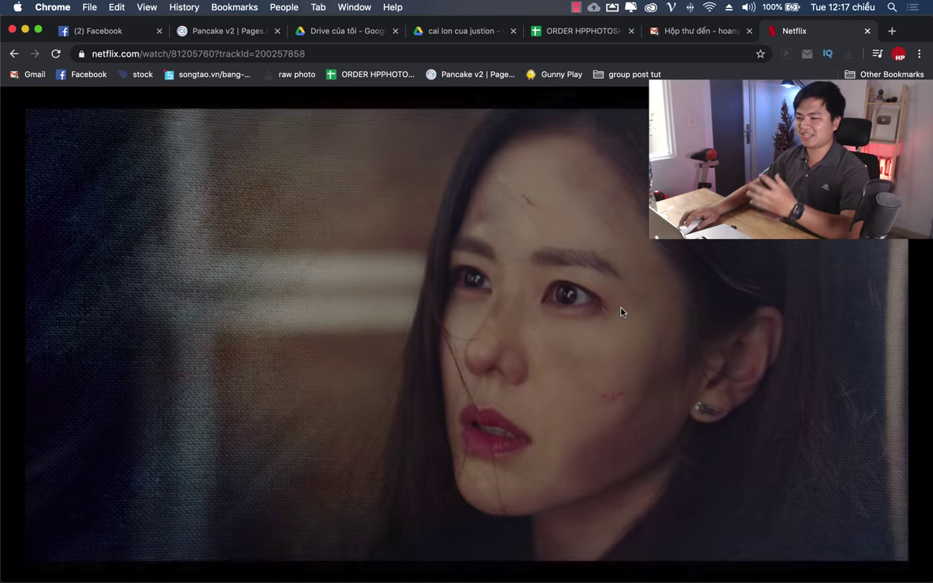
mouse_move(633, 579)
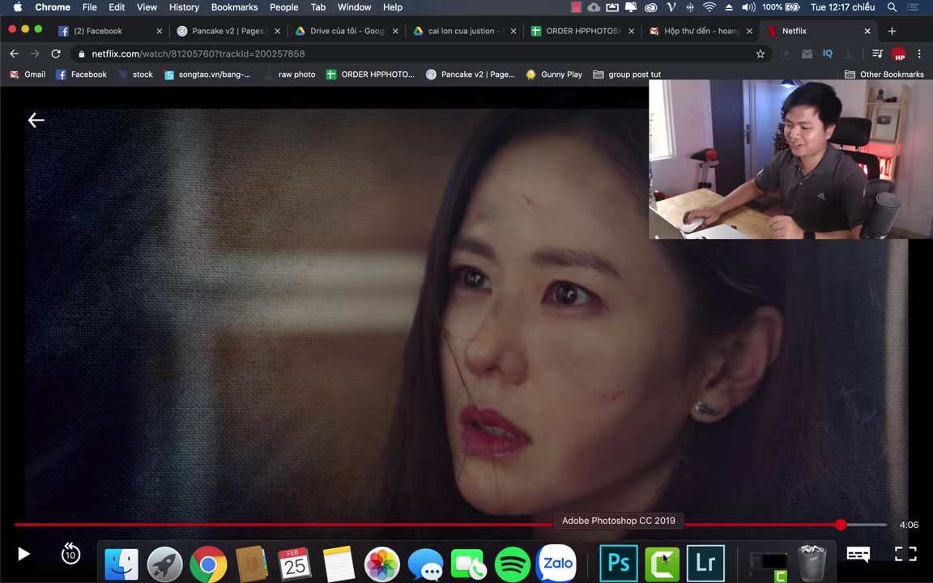
click(632, 564)
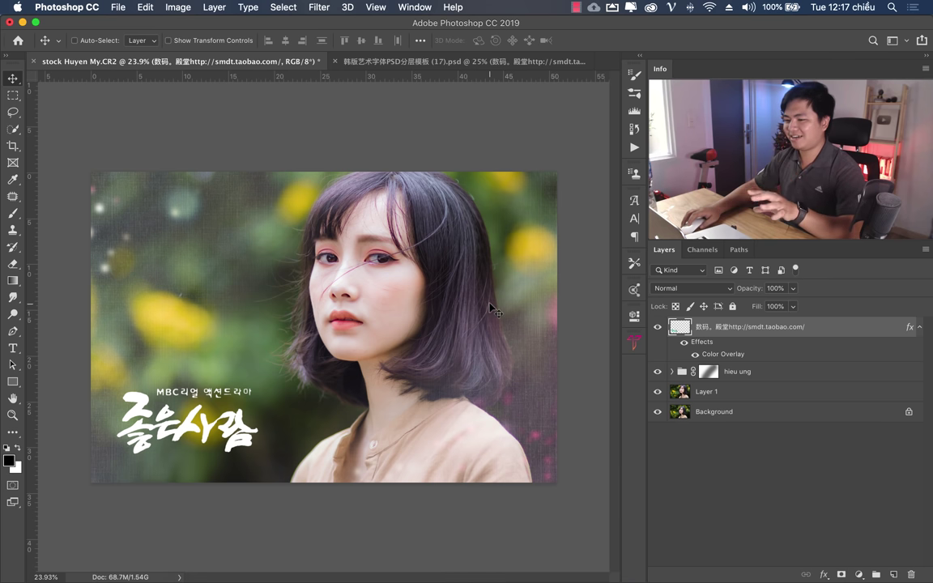